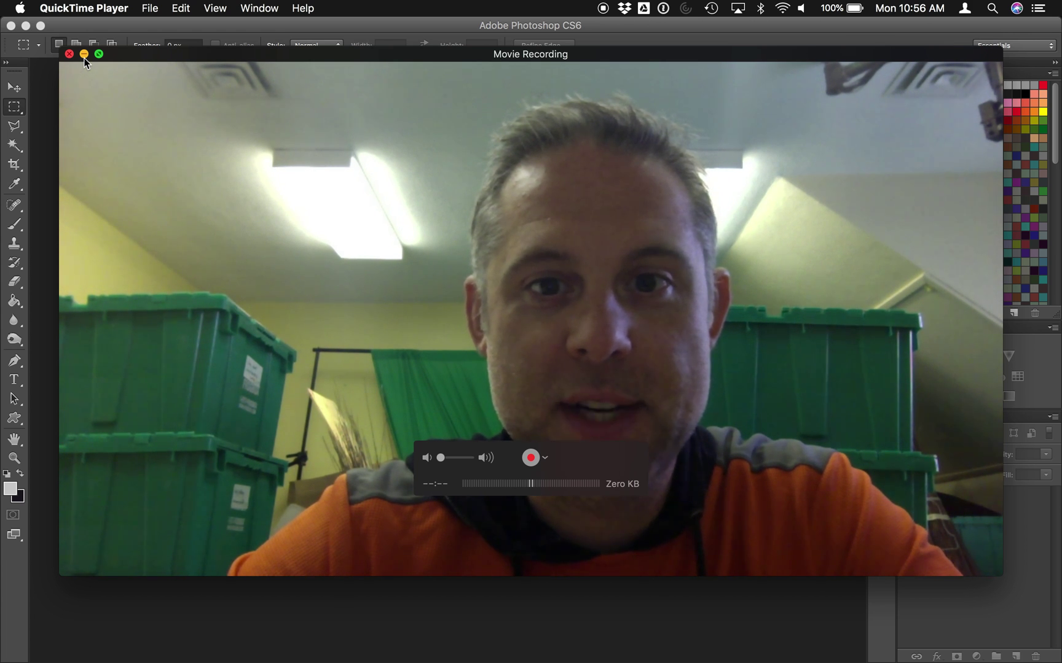
Minimize the QuickTime Movie Recording window to reveal the empty Photoshop workspace
click(84, 56)
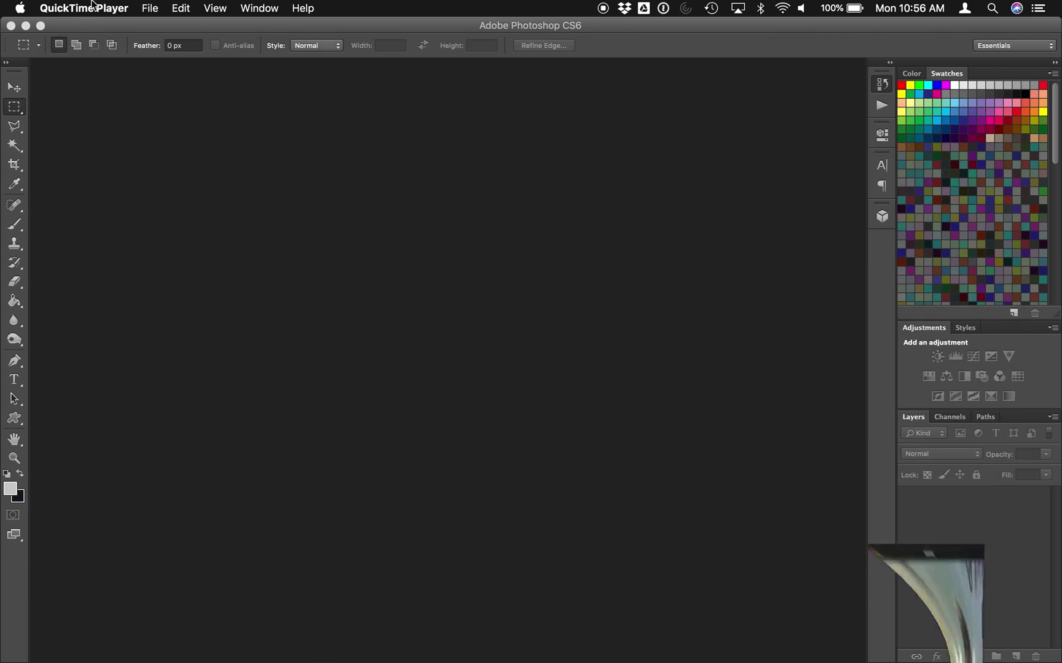
Bring Photoshop forward and create a new white 1000×800 px document
click(153, 6)
click(153, 6)
click(109, 80)
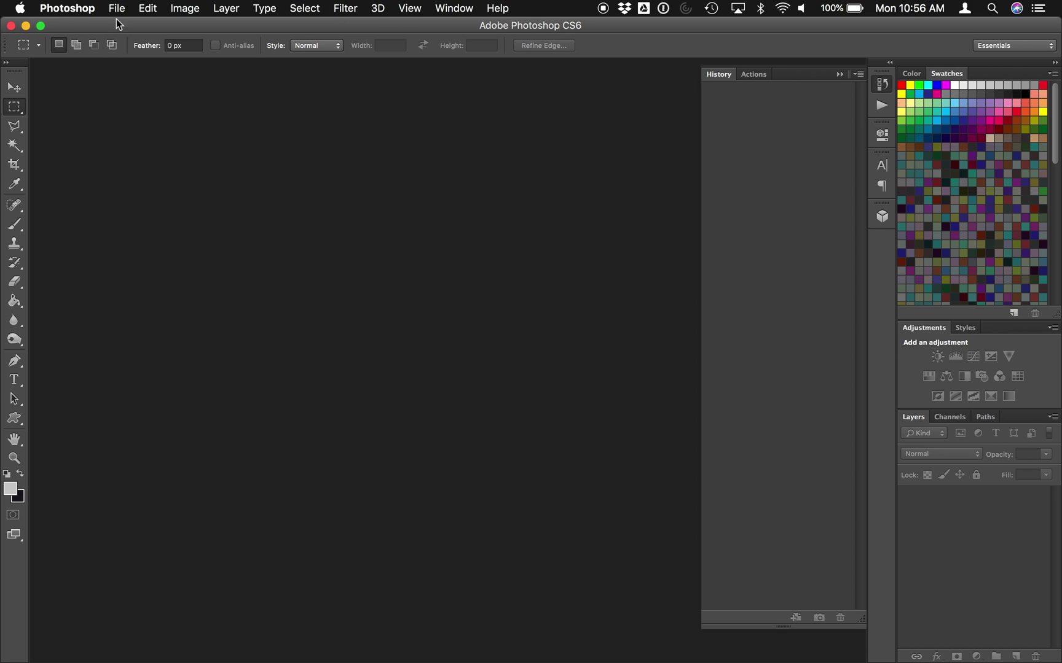
click(116, 8)
click(123, 26)
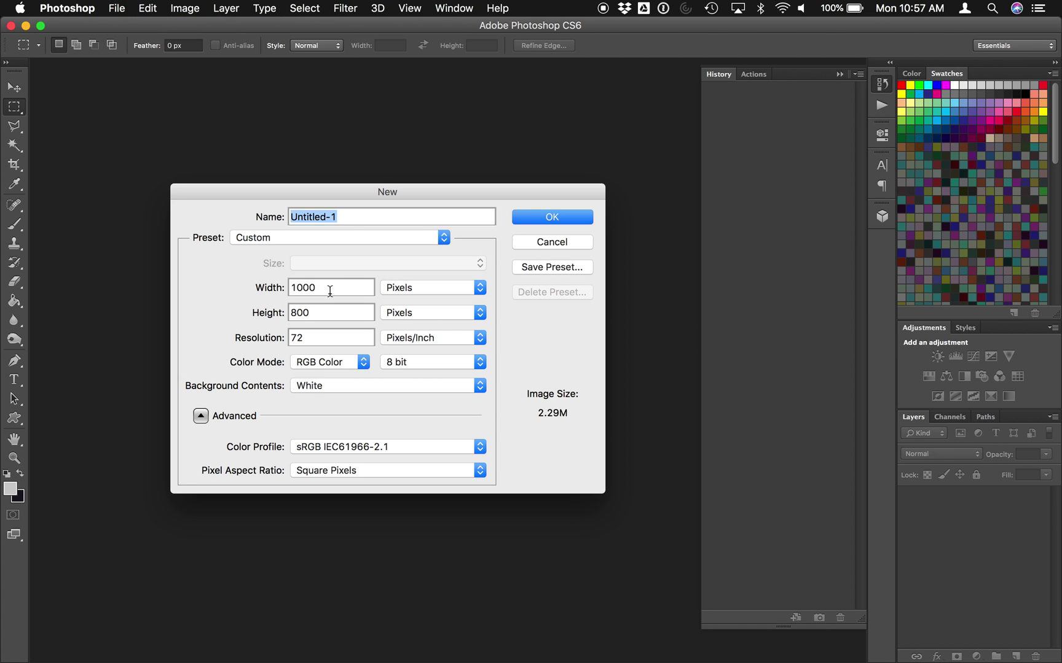
key(Return)
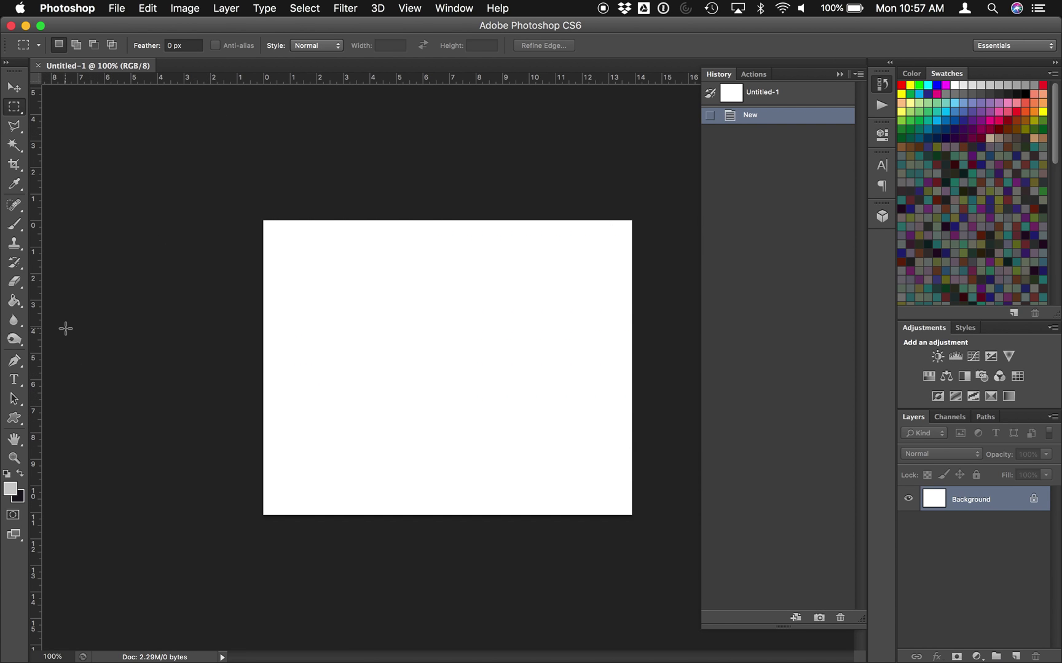
Test Paint Bucket fills with the current colour and then black, undoing each
click(14, 301)
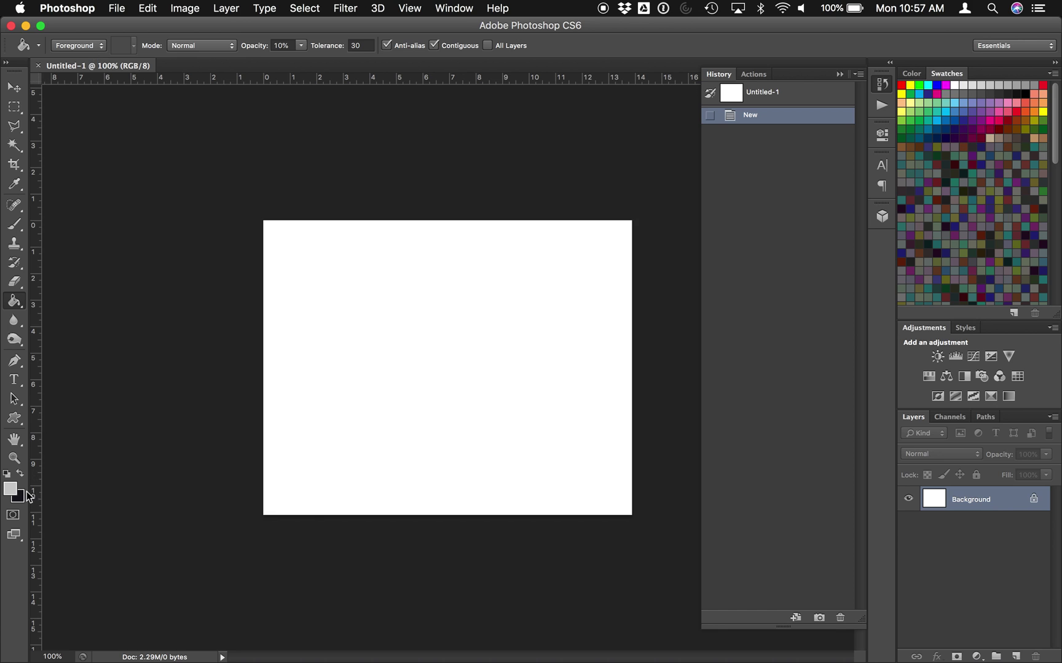
click(347, 324)
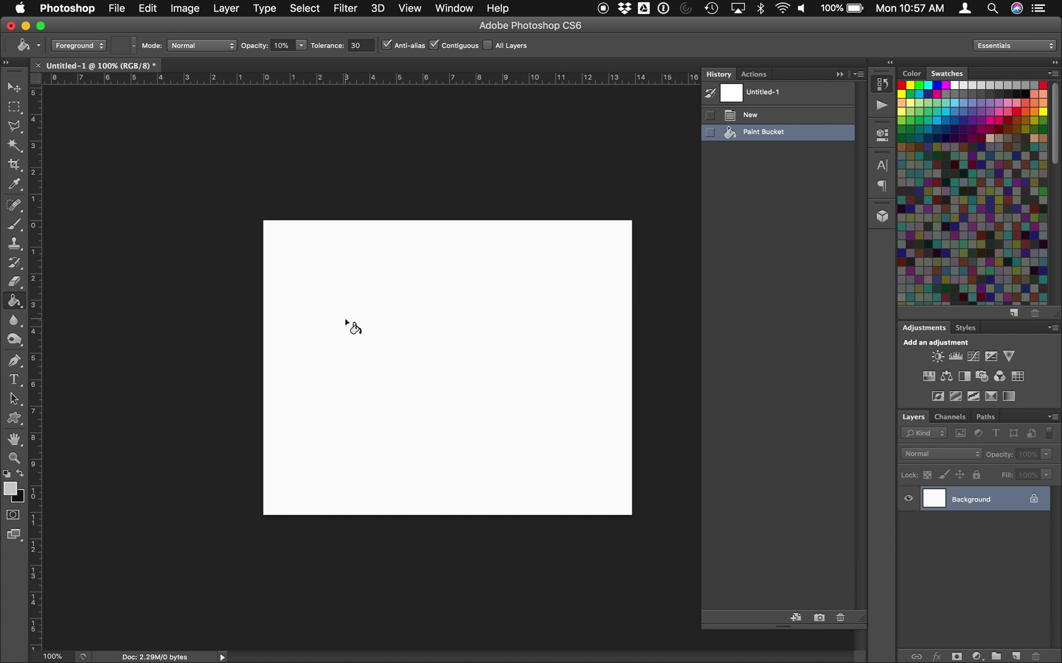
key(super+z)
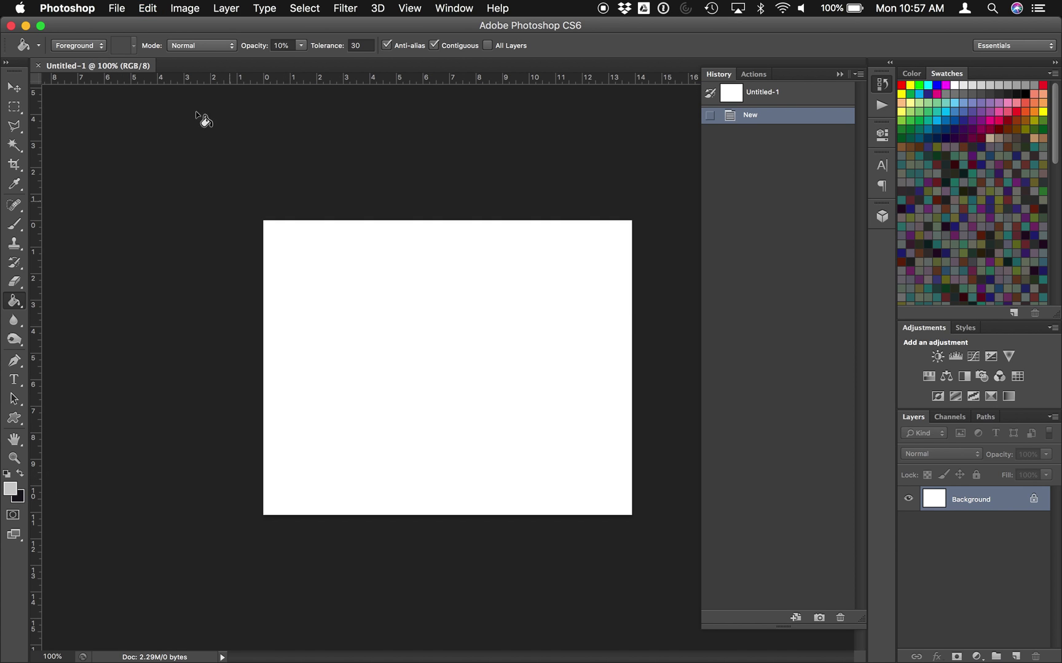
click(20, 474)
click(411, 298)
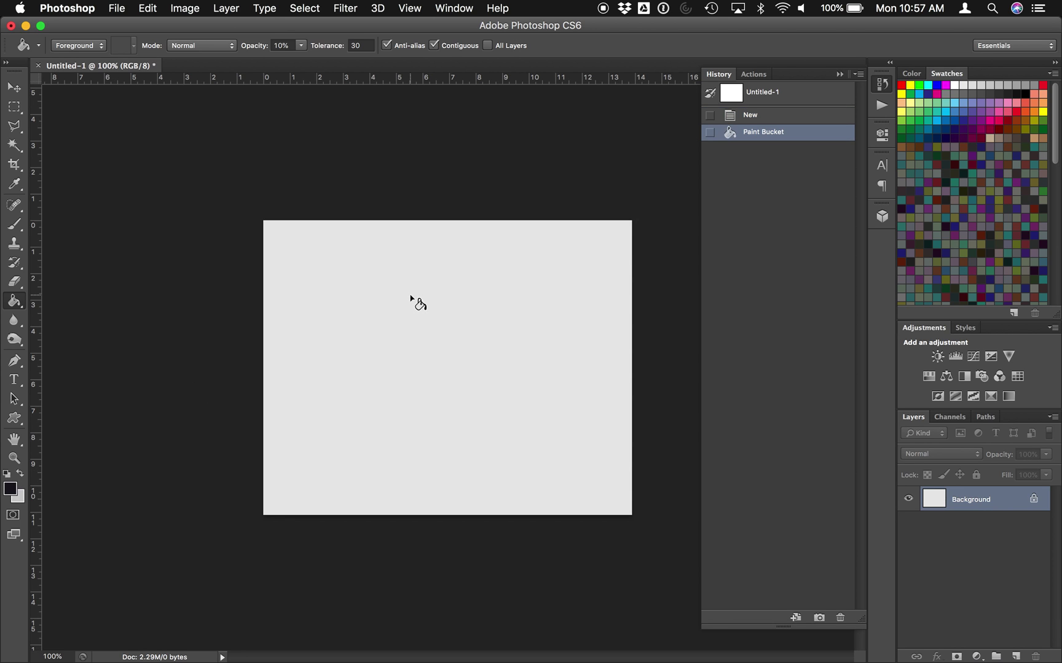
key(super+z)
Switch the Paint Bucket fill source to Pattern and test a grey texture fill, then undo it
click(94, 46)
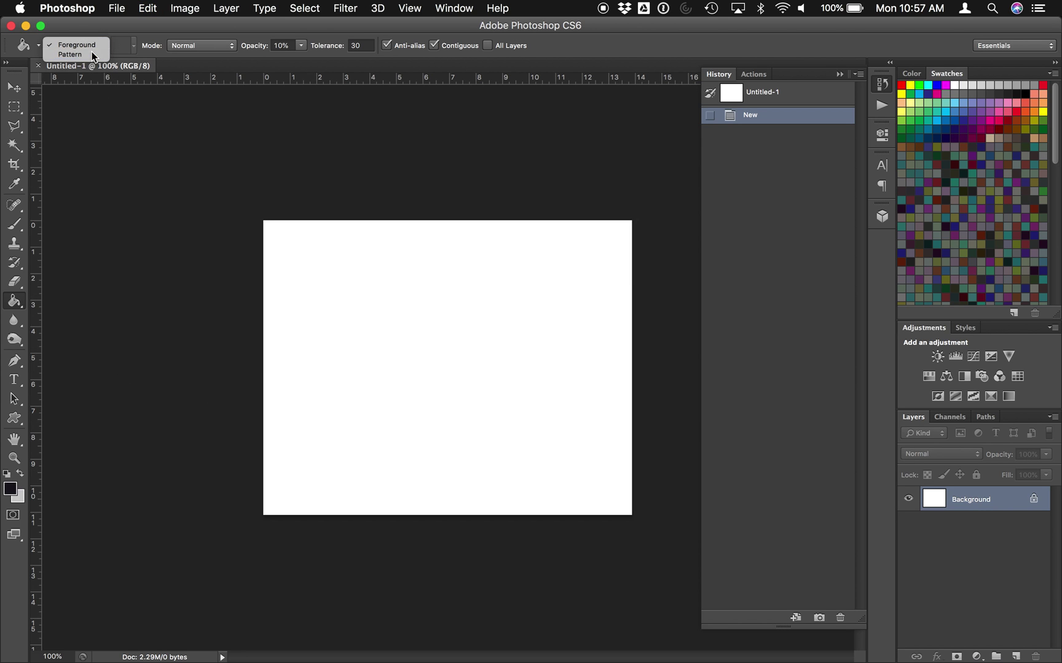
click(92, 54)
click(135, 46)
double_click(96, 74)
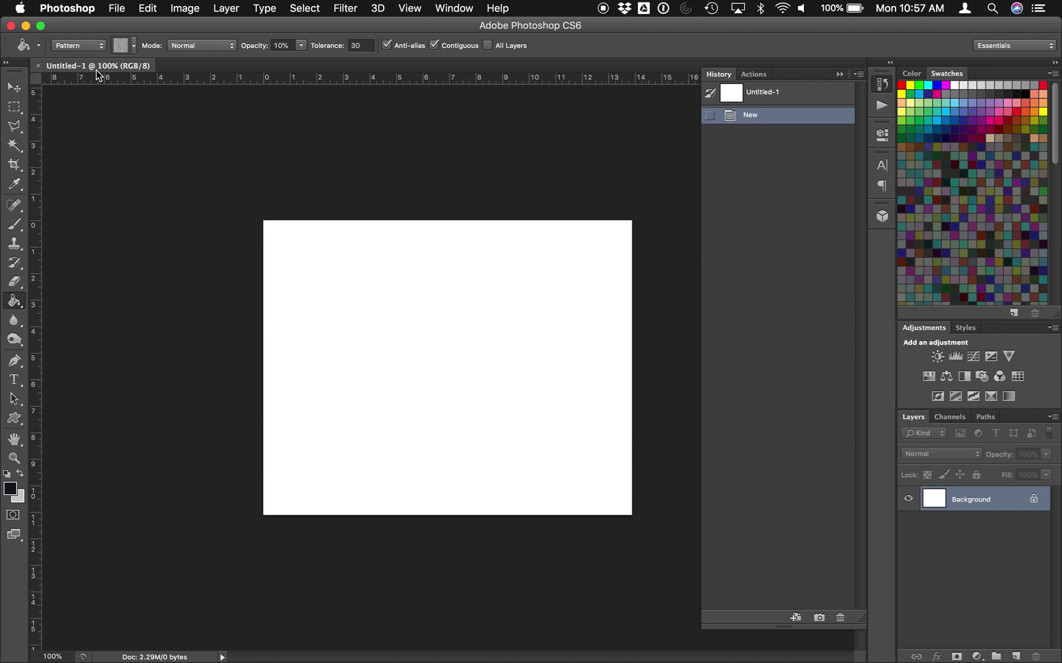
click(460, 363)
key(super+z)
click(409, 8)
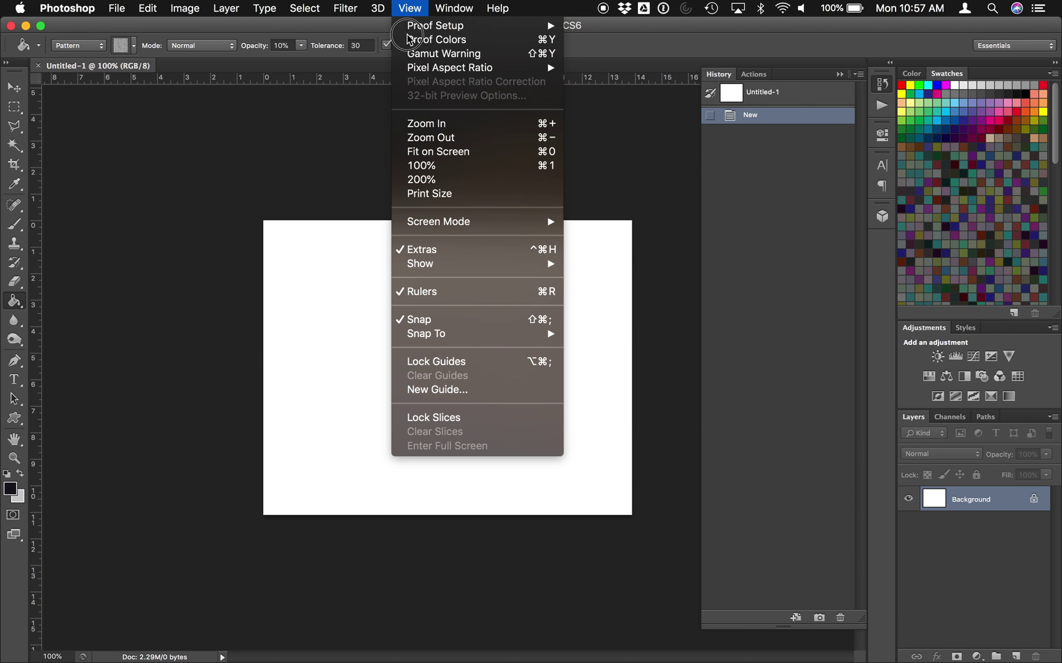
Fit the canvas on screen and preview the grey and speckled patterns, undoing each fill
click(434, 152)
click(342, 267)
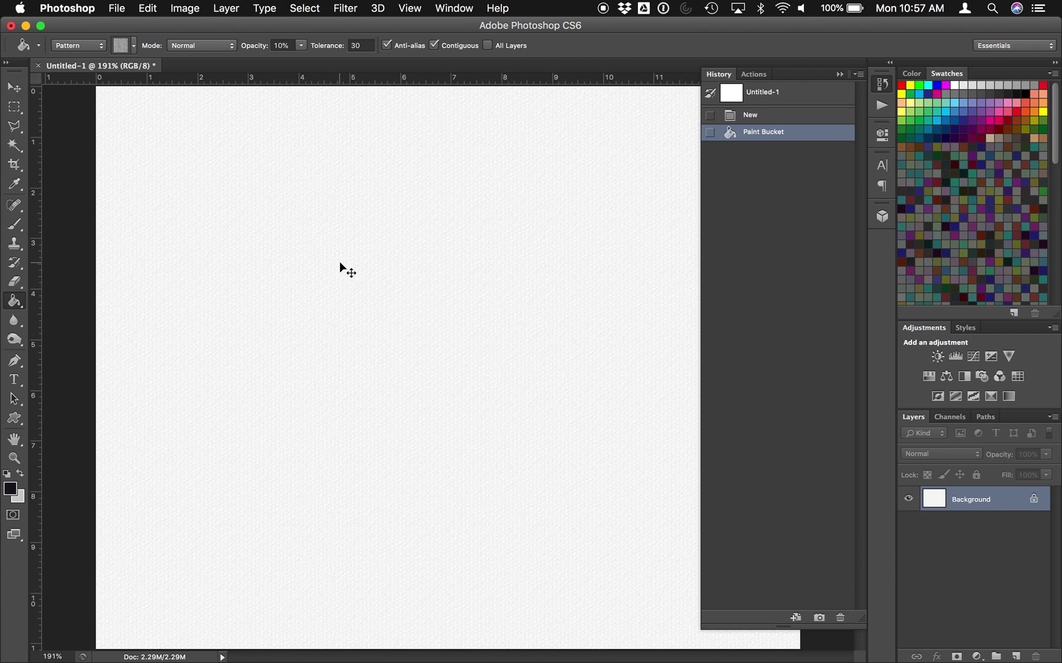
key(super+z)
click(135, 46)
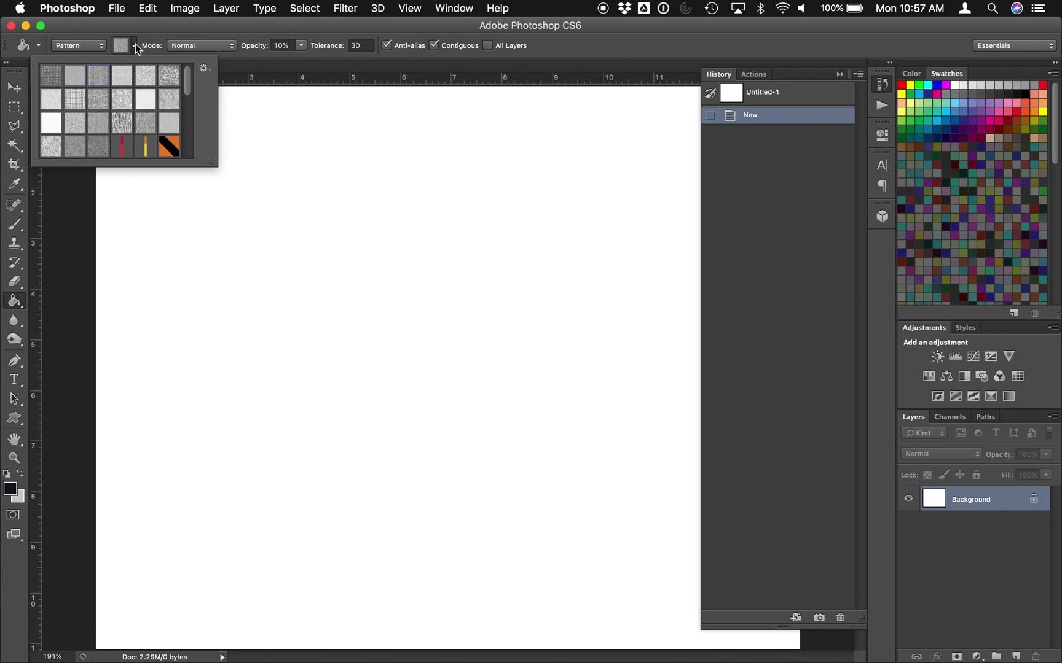
click(170, 77)
click(311, 209)
key(super+z)
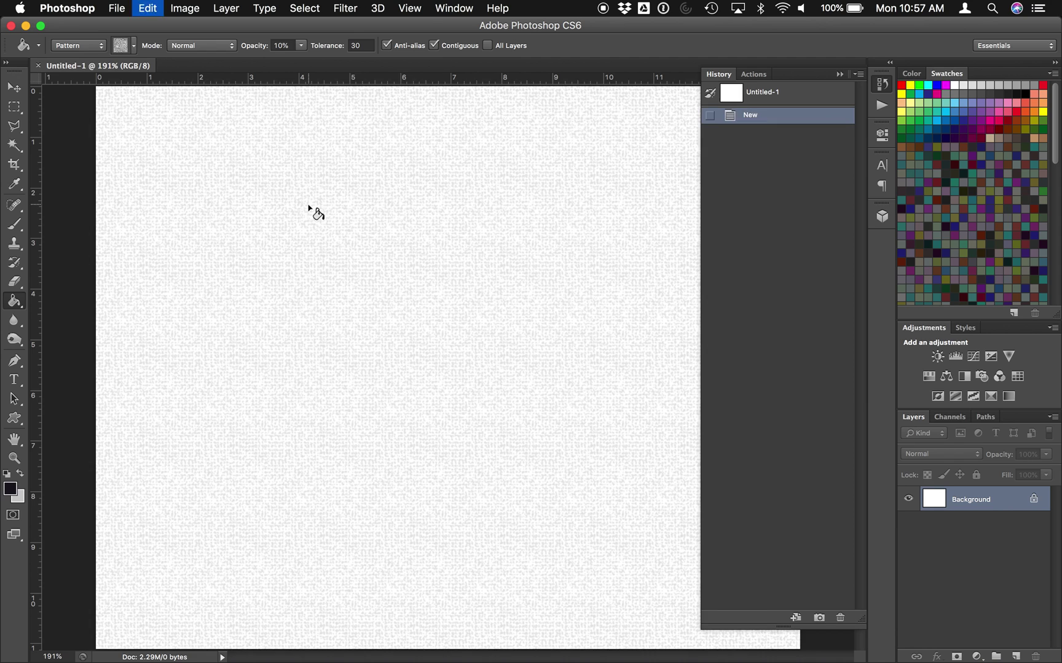
Preview the pink hearts and red scribble patterns, returning the canvas to blank white afterwards
click(135, 44)
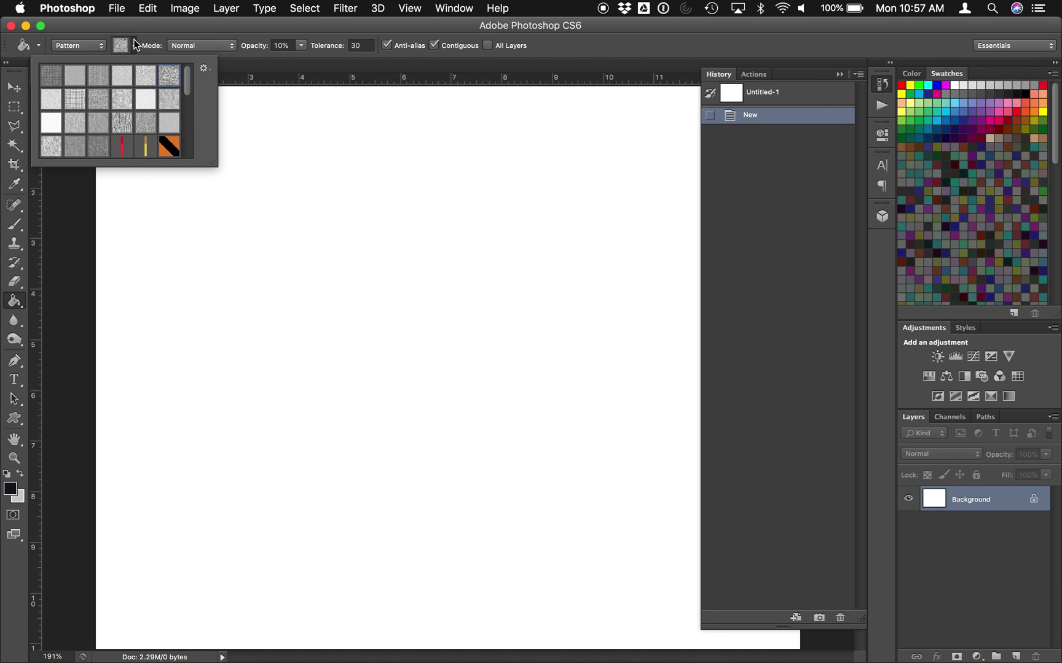
drag(187, 75, 151, 145)
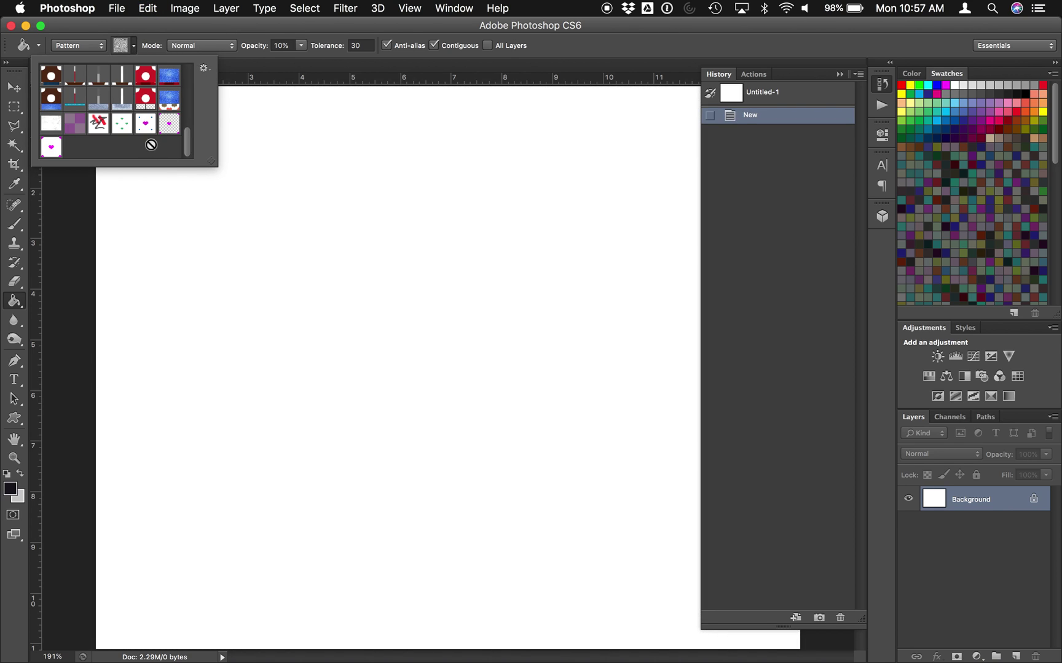
click(46, 152)
click(273, 180)
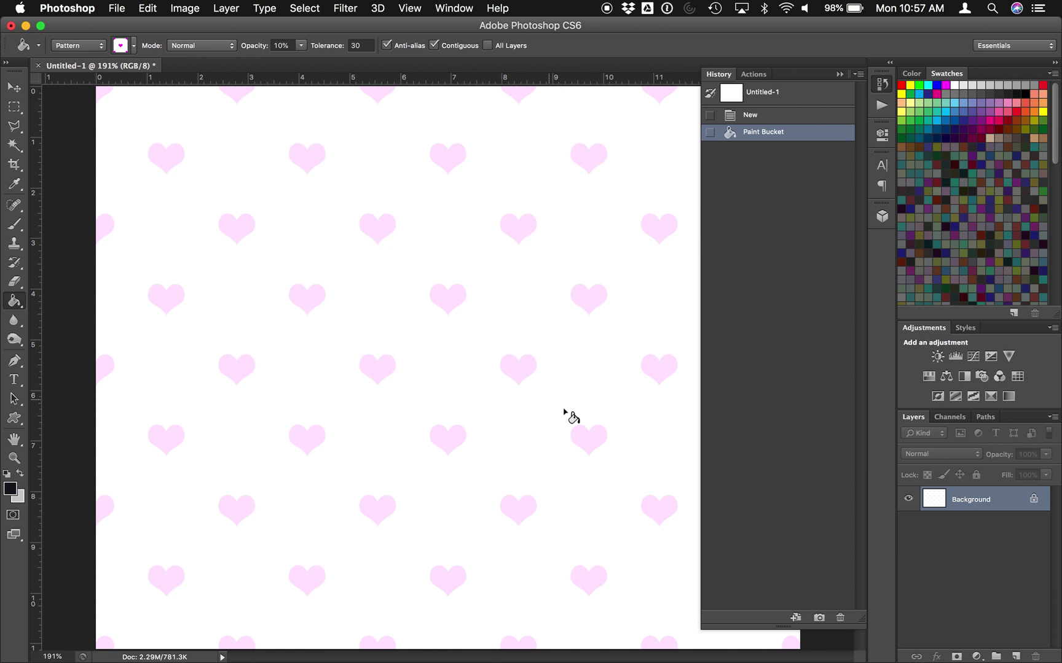
click(134, 45)
click(98, 126)
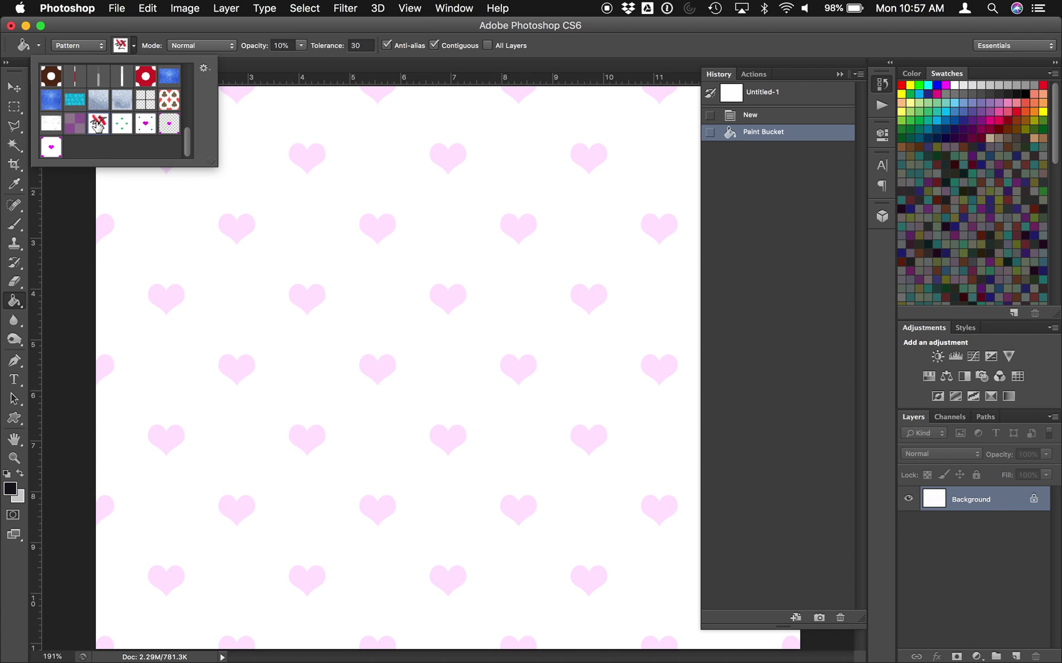
click(786, 115)
click(372, 276)
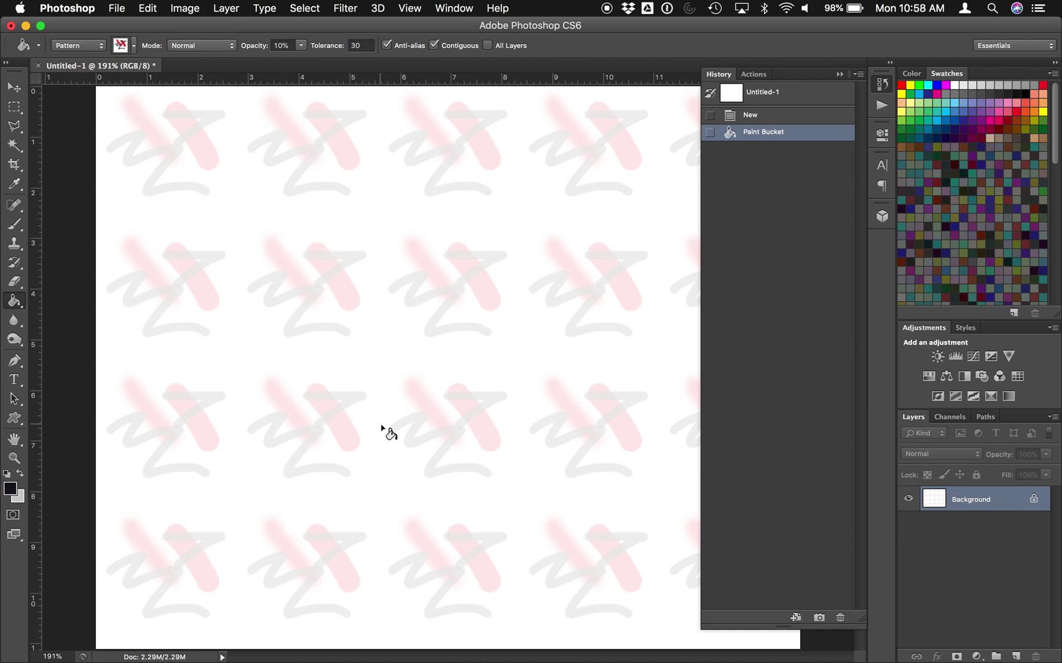
key(super+z)
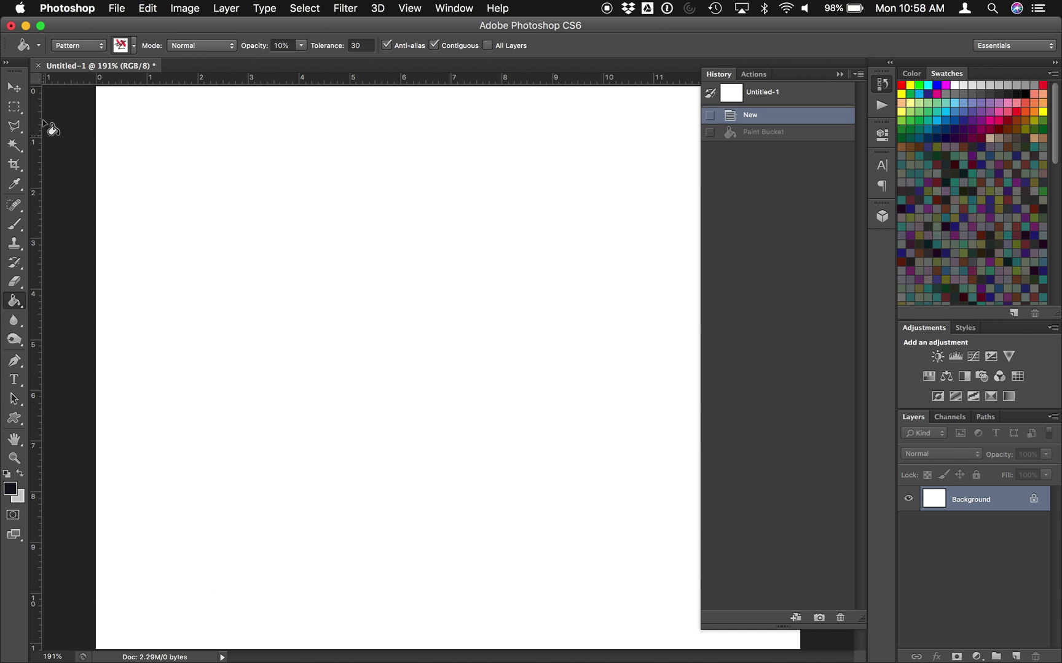
Create a new white document 200 px wide by 200 px high
click(117, 8)
click(123, 25)
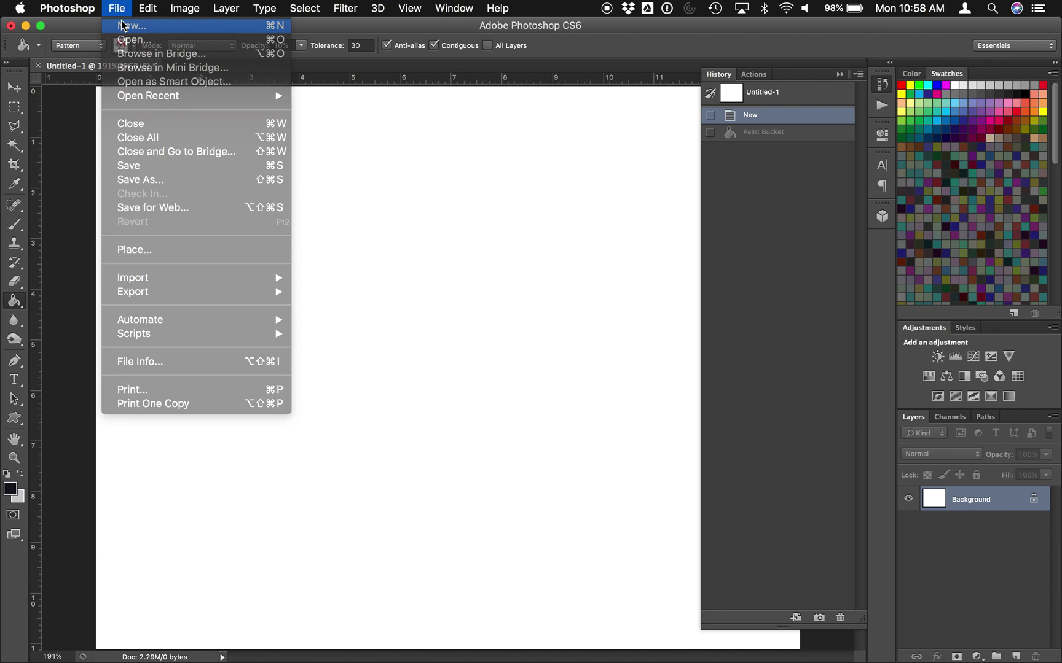
double_click(354, 288)
text(200)
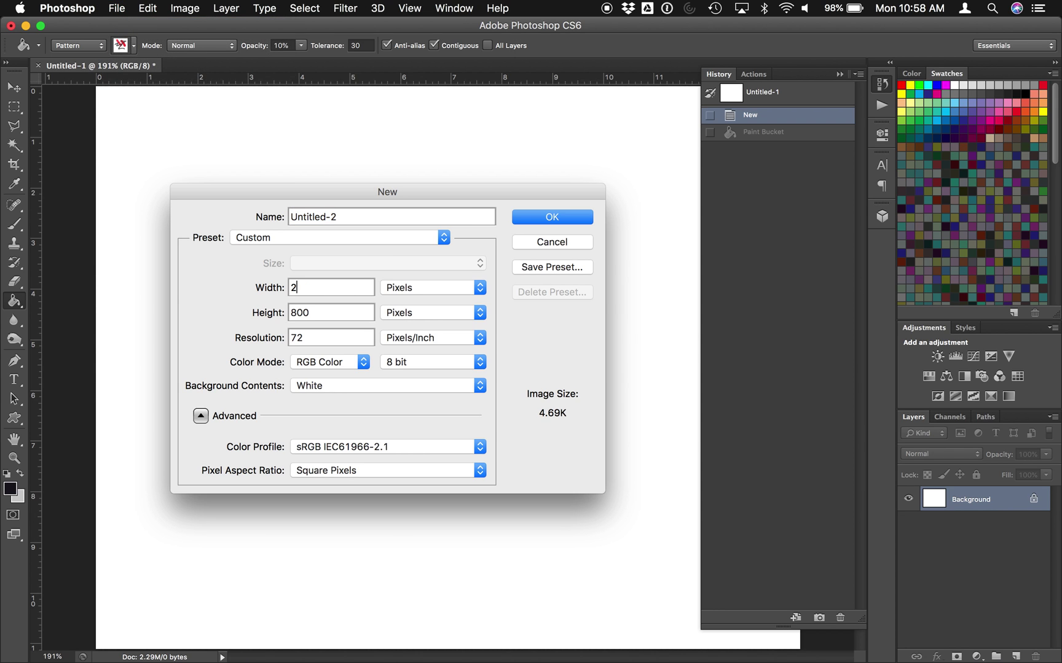
key(Tab)
text(200)
click(587, 221)
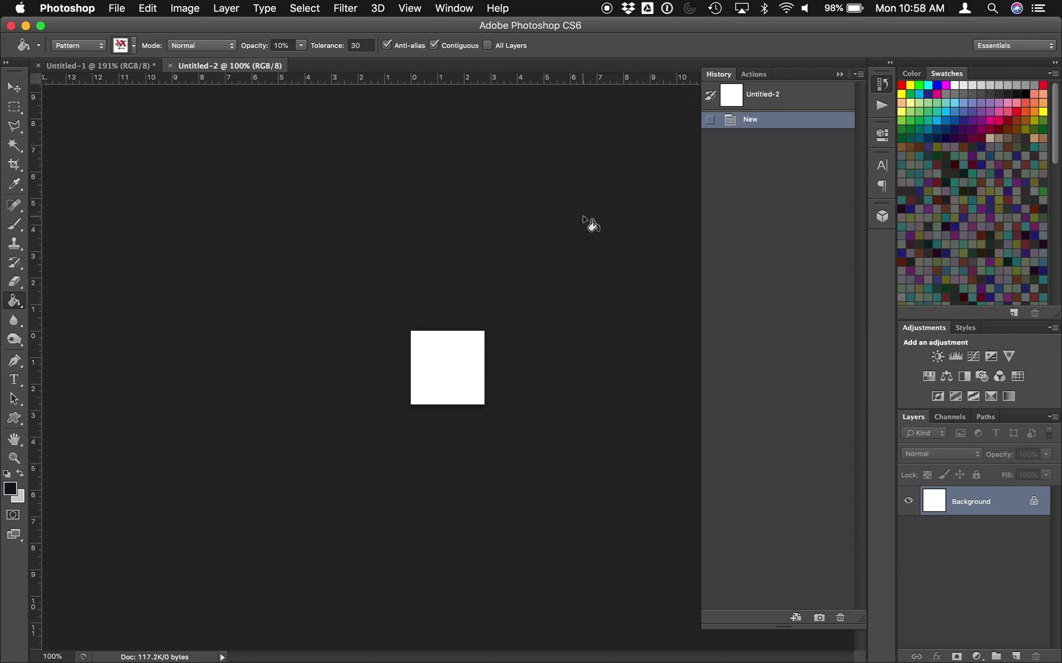
Zoom the new tile document to 500%
click(52, 656)
text(500)
key(Return)
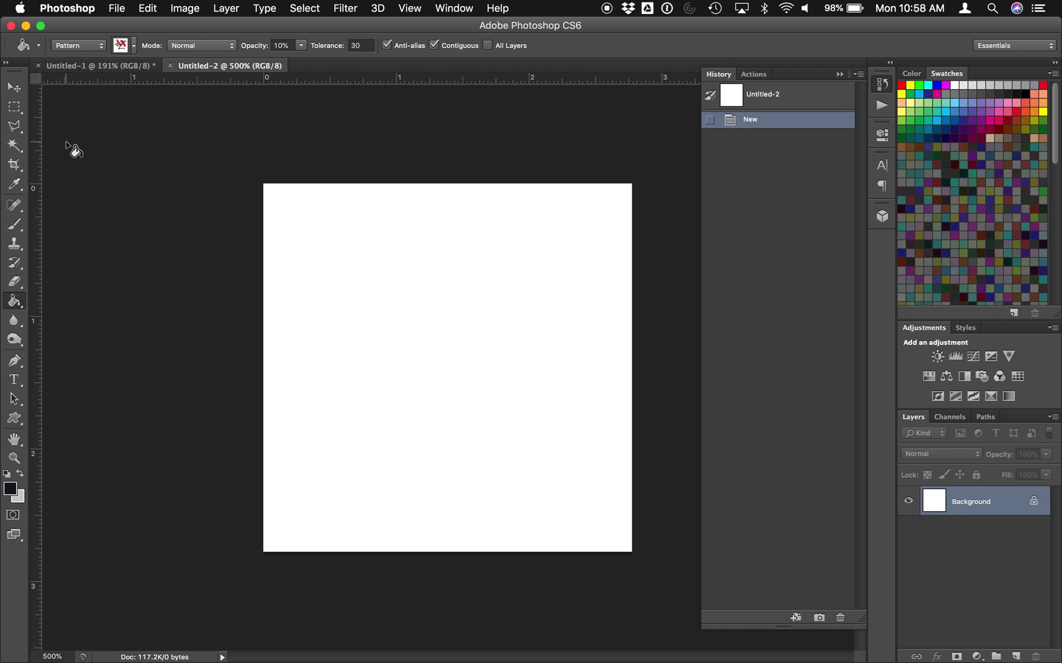
Pull a horizontal guide onto the canvas and try a Normal-style rectangular selection, then clear it
click(16, 110)
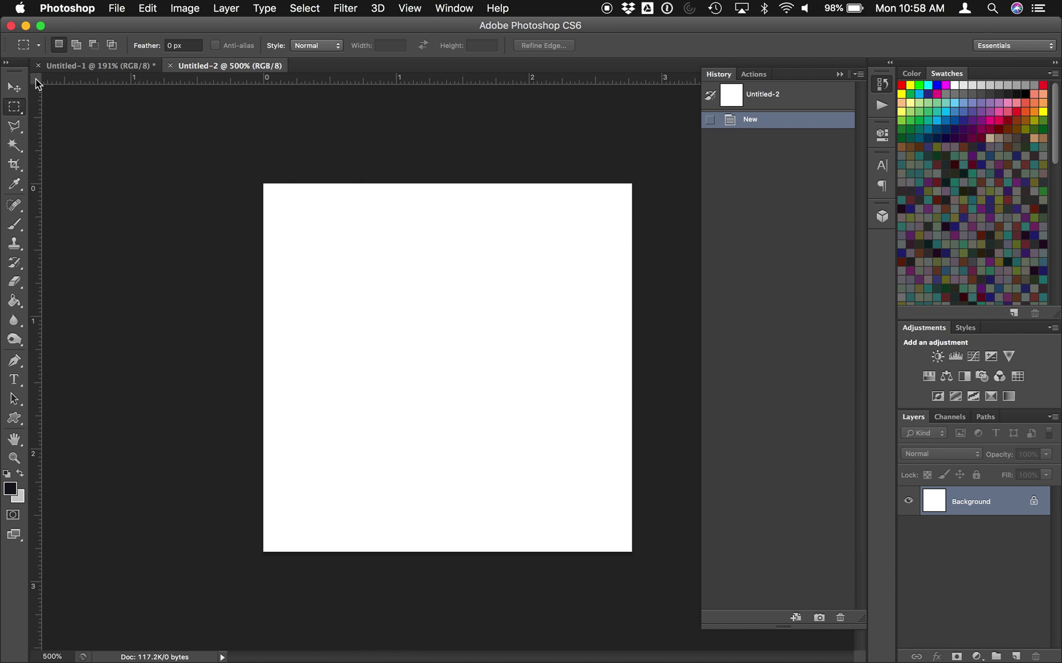
drag(35, 79, 39, 379)
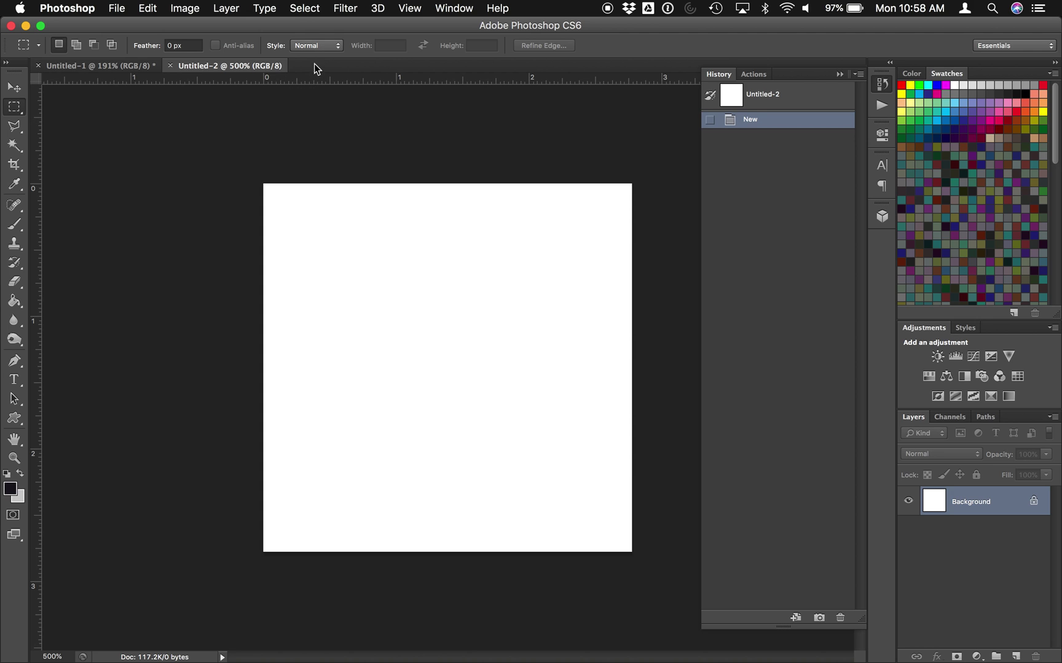
click(318, 47)
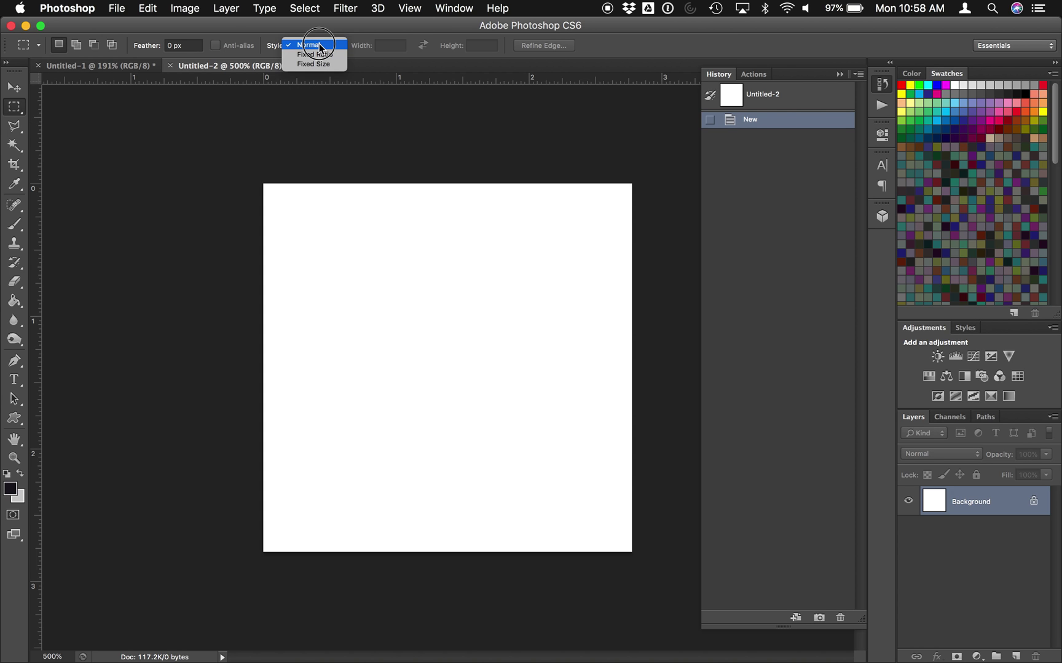
click(319, 46)
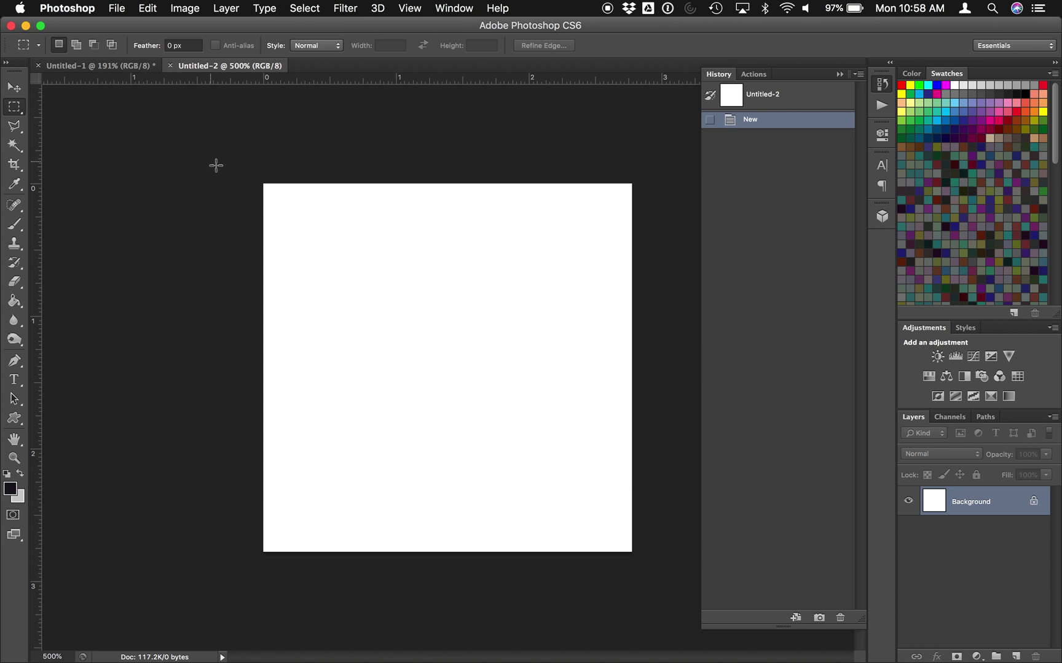
drag(263, 183, 419, 343)
click(288, 146)
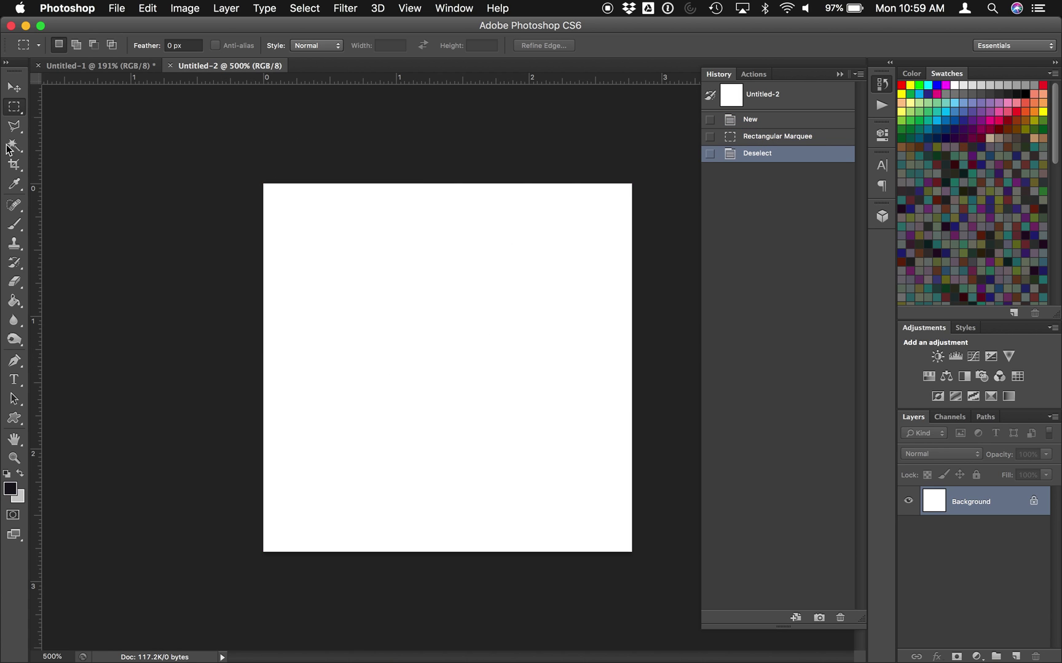
Set the Rectangular Marquee style to Fixed Size, 100 px by 100 px
click(317, 46)
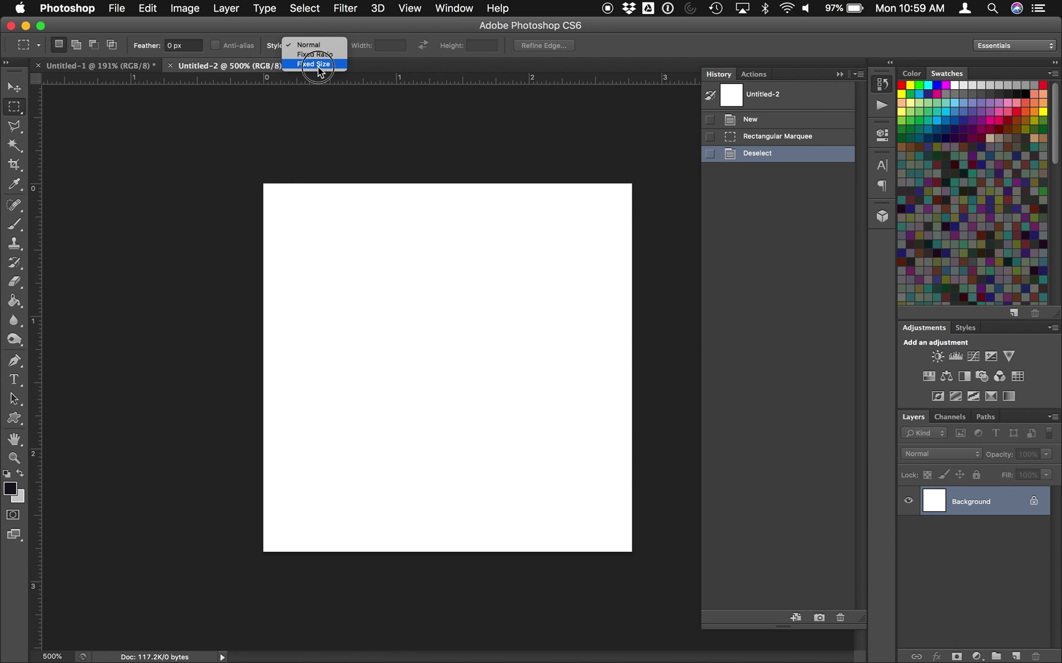
click(317, 65)
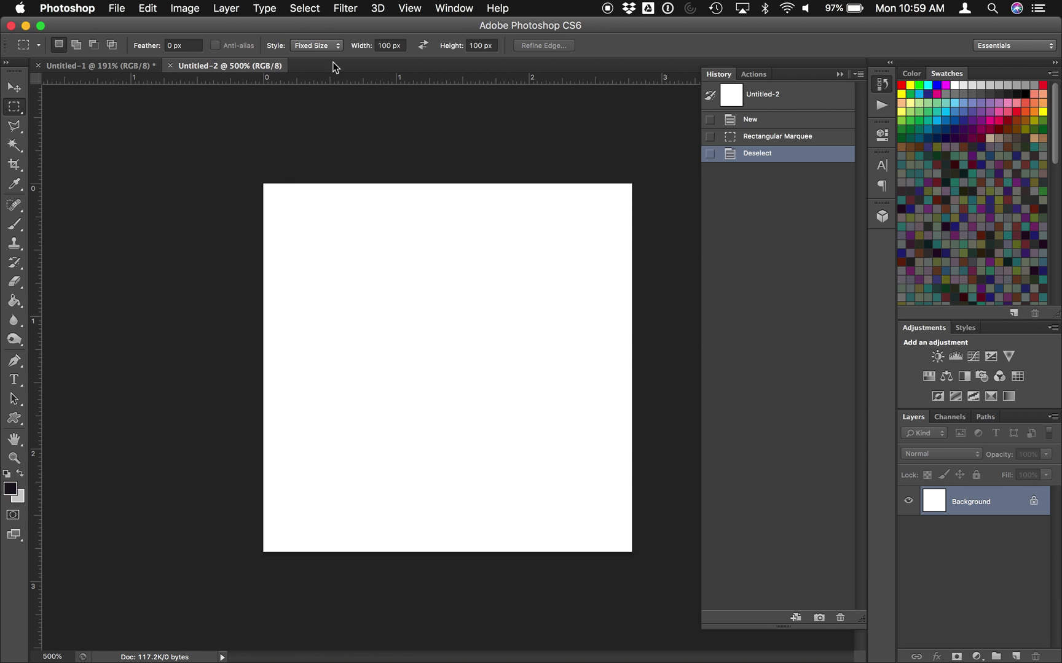
click(386, 44)
key(Tab)
text(100 px)
key(Return)
Position the 100 px square selection over the canvas's top-left quarter
click(402, 274)
click(326, 274)
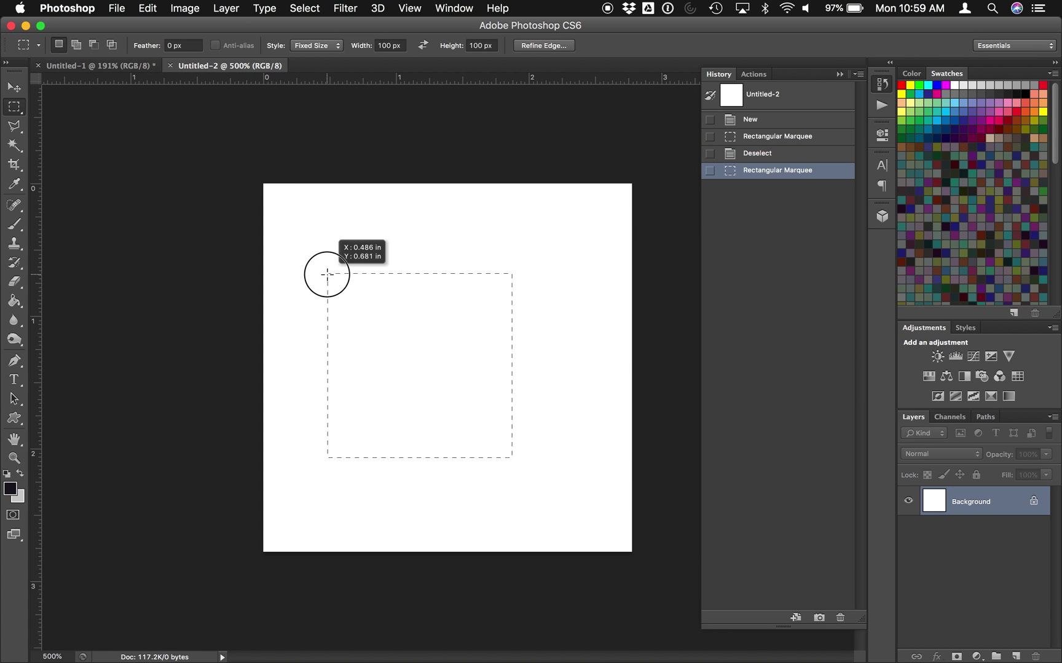
click(313, 204)
click(379, 161)
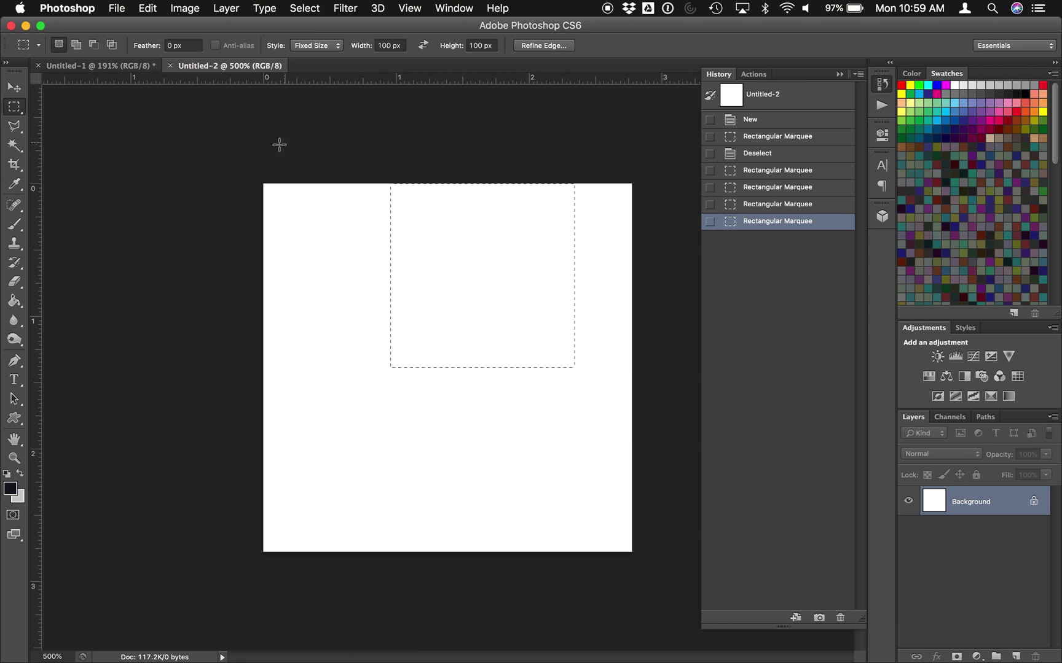
click(250, 167)
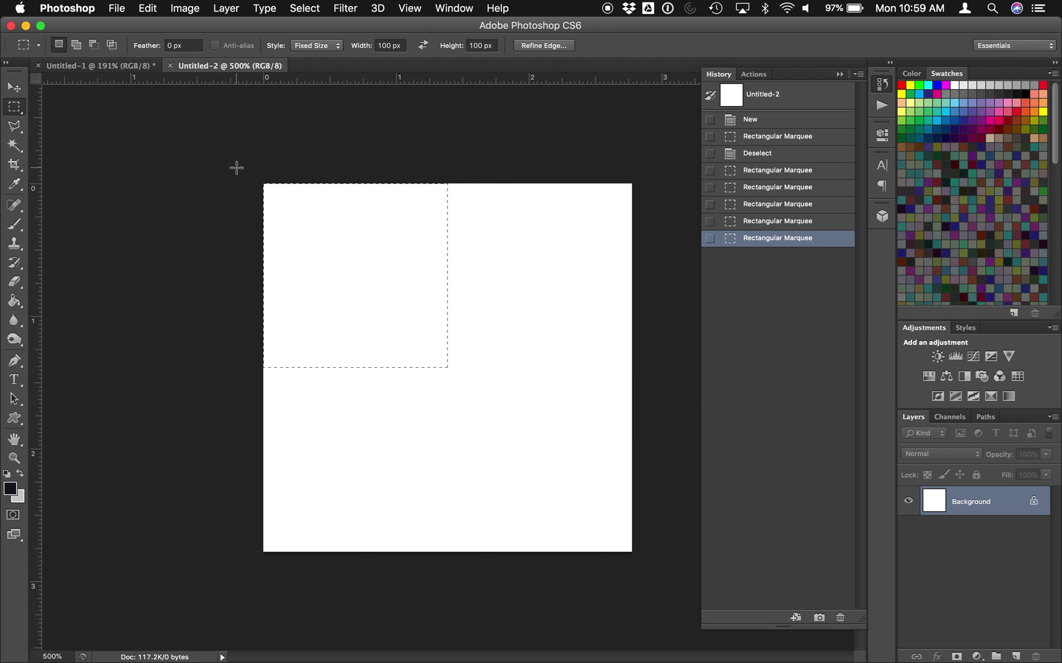
click(237, 168)
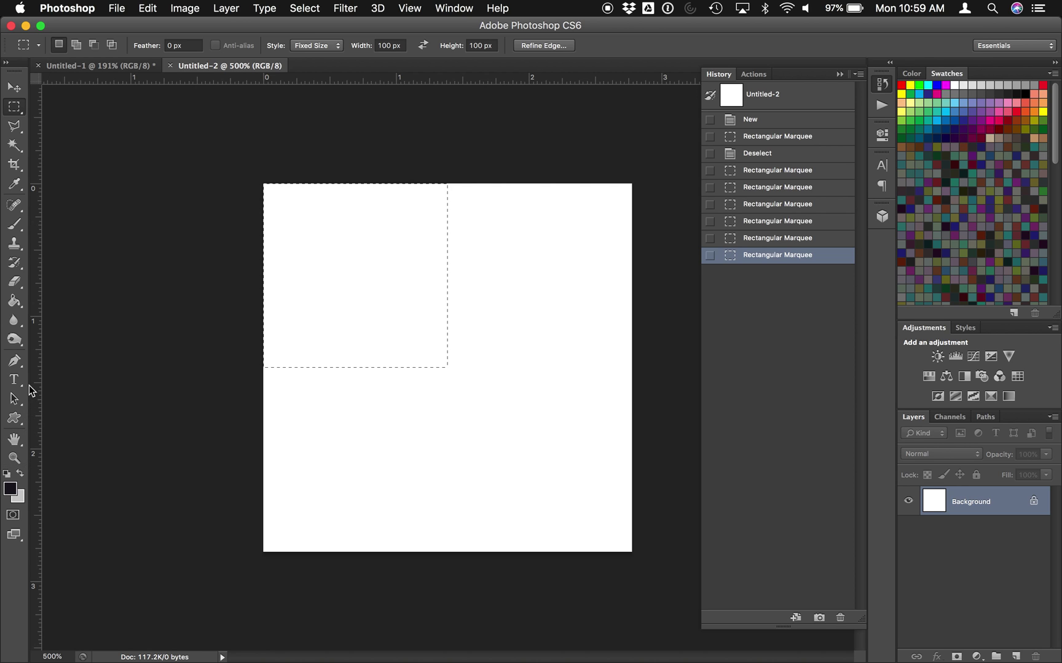
click(15, 302)
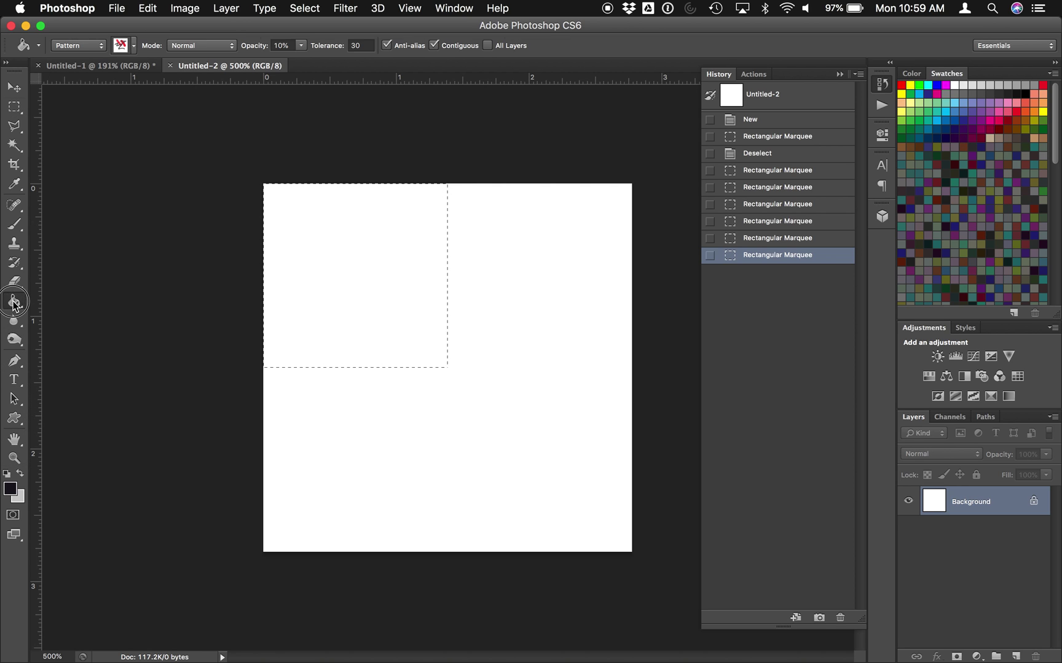
Set the Paint Bucket to Foreground colour d0d0d0 and fill the top-left quarter
click(73, 46)
click(76, 36)
click(10, 490)
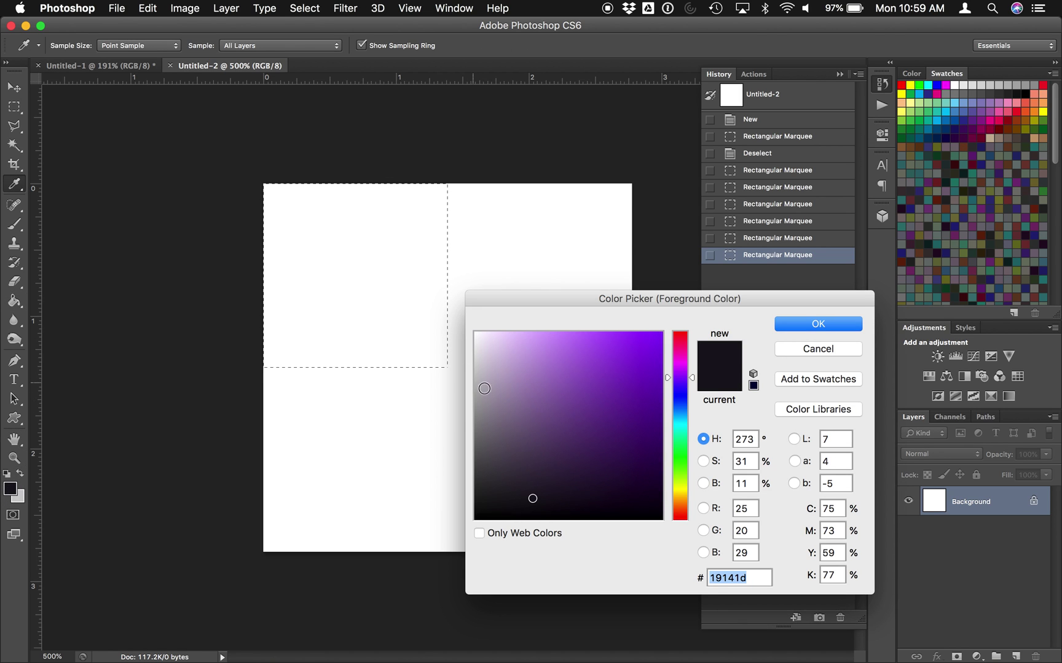
mouse_move(484, 388)
mouse_down()
mouse_move(471, 401)
mouse_move(465, 372)
mouse_up()
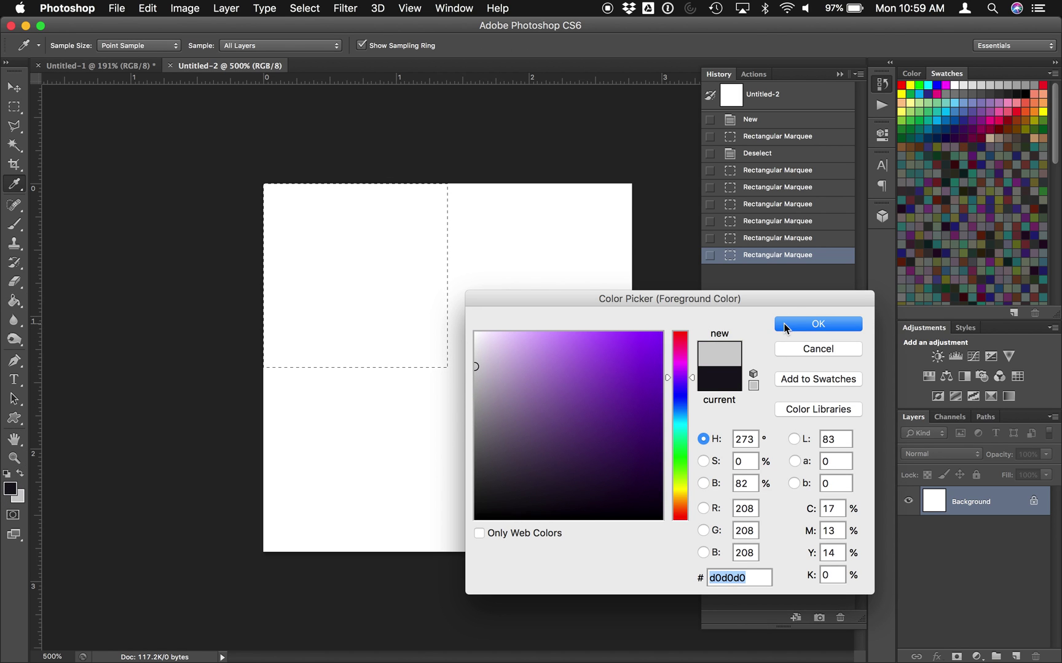
click(784, 325)
click(408, 274)
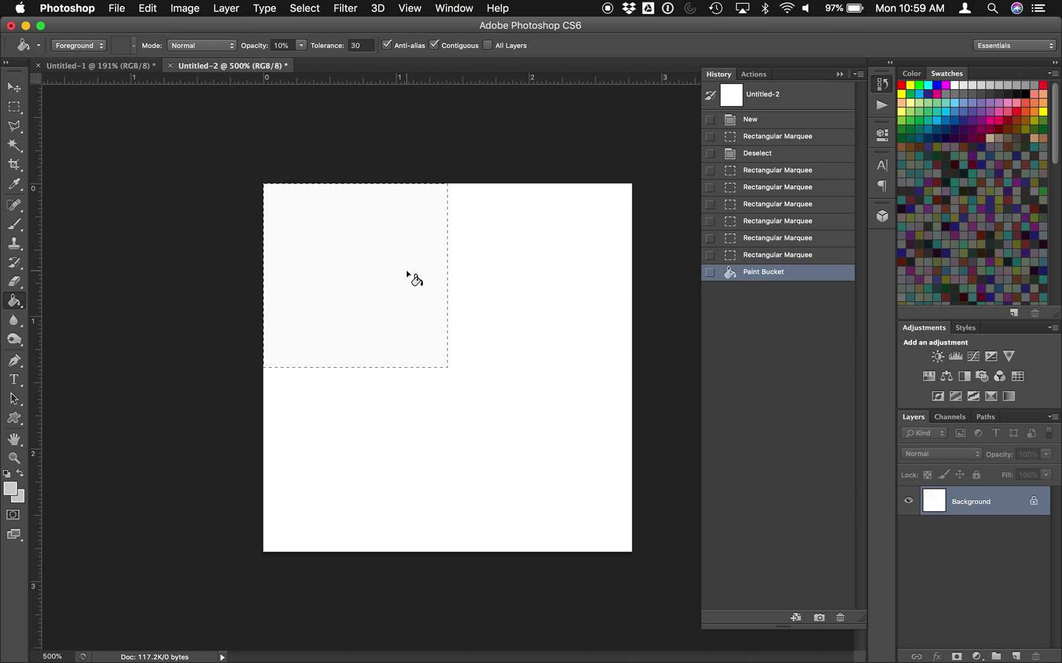
Move the square selection to the bottom-right quarter and fill it light grey
click(14, 106)
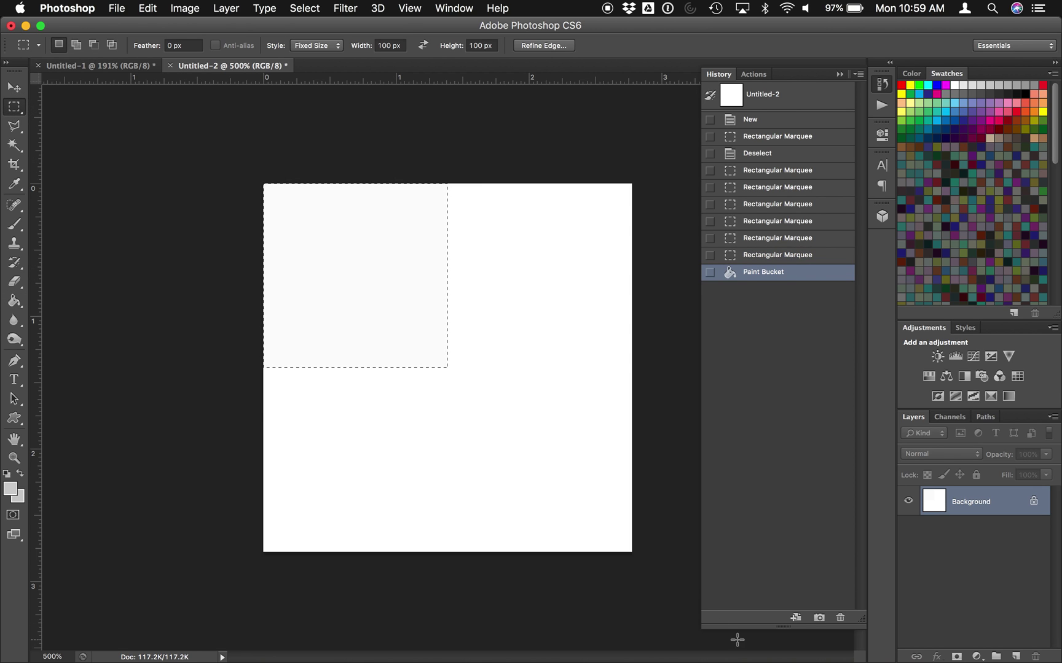
drag(734, 636, 647, 566)
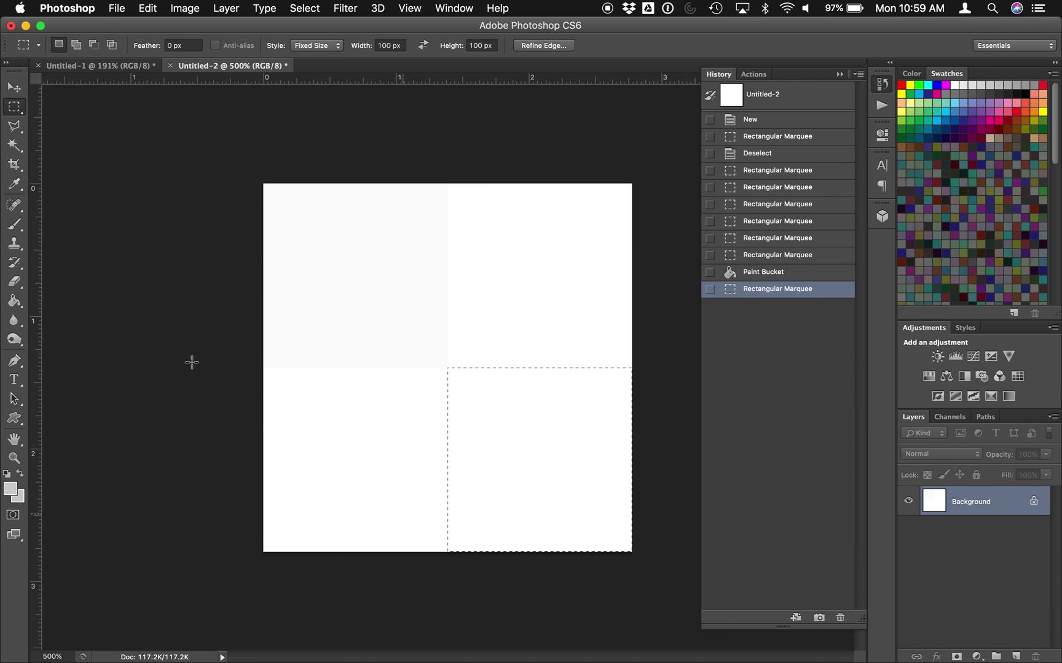
drag(240, 119, 239, 121)
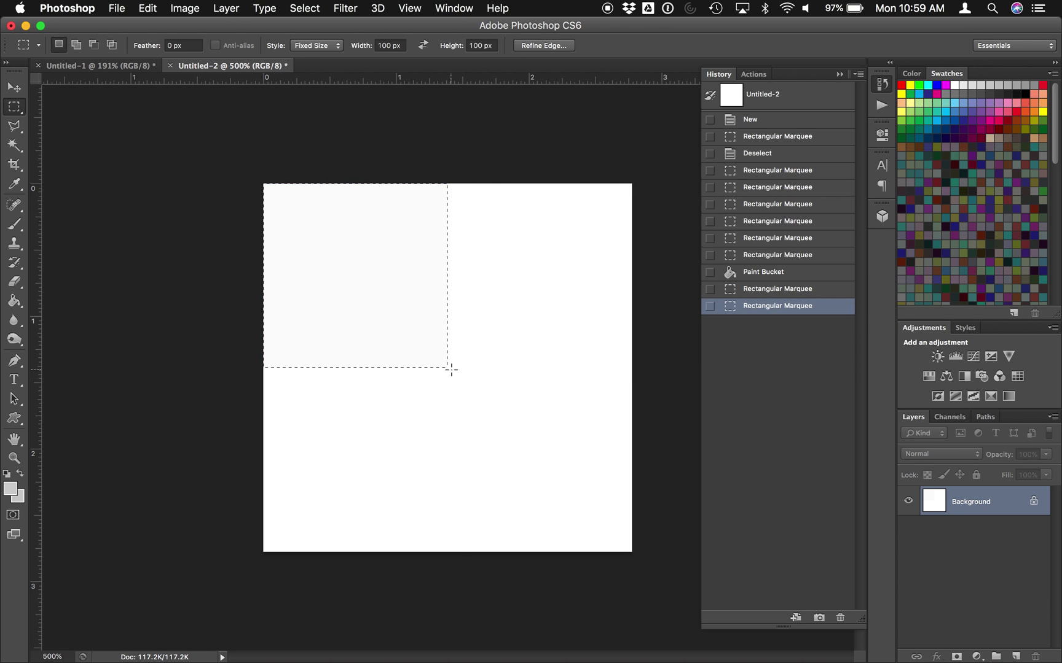
click(654, 574)
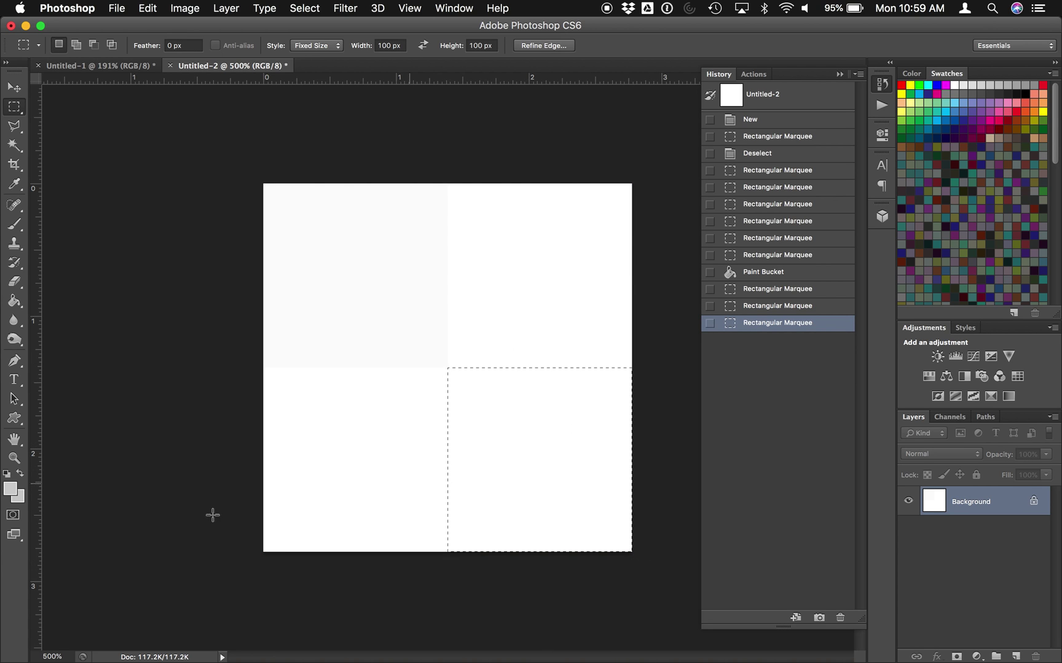
click(14, 300)
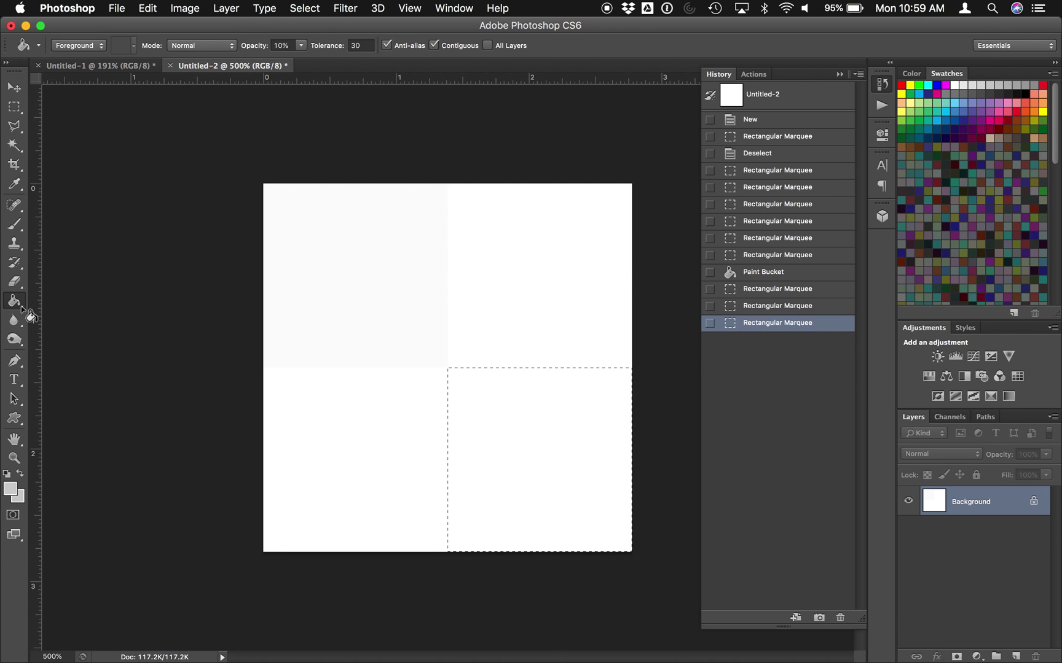
click(482, 462)
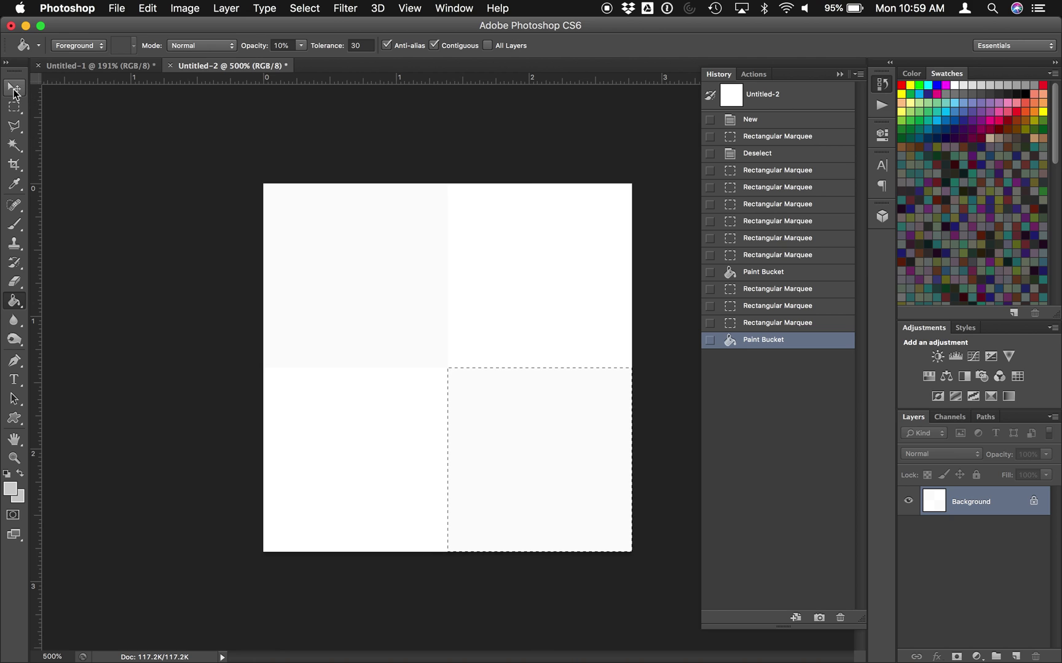
Set the marquee style back to Normal and deselect everything
click(15, 91)
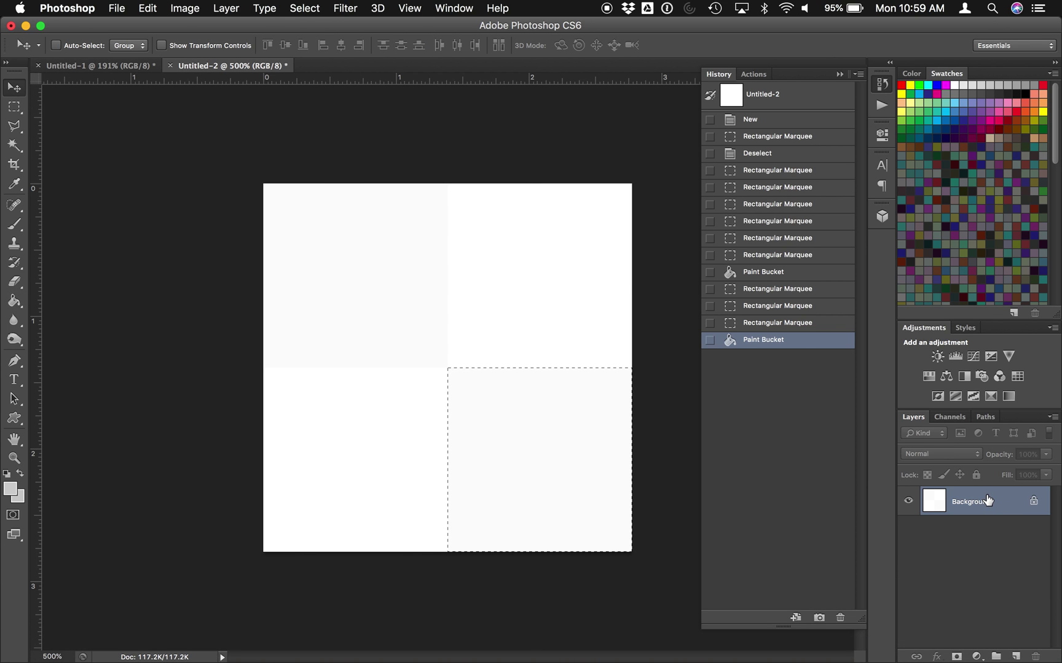
click(14, 106)
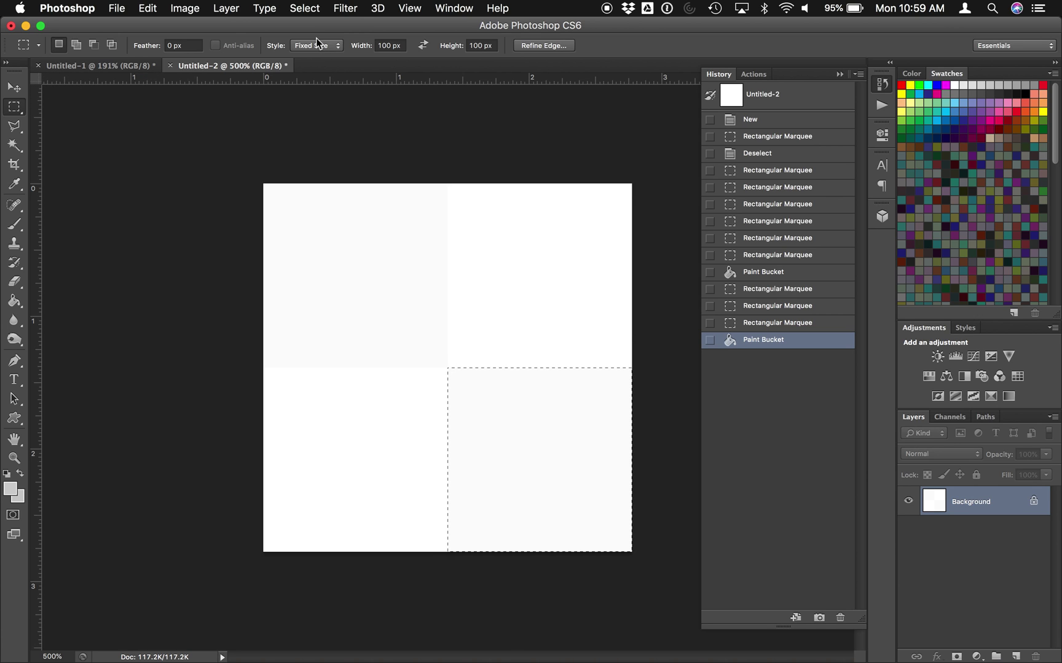
click(15, 110)
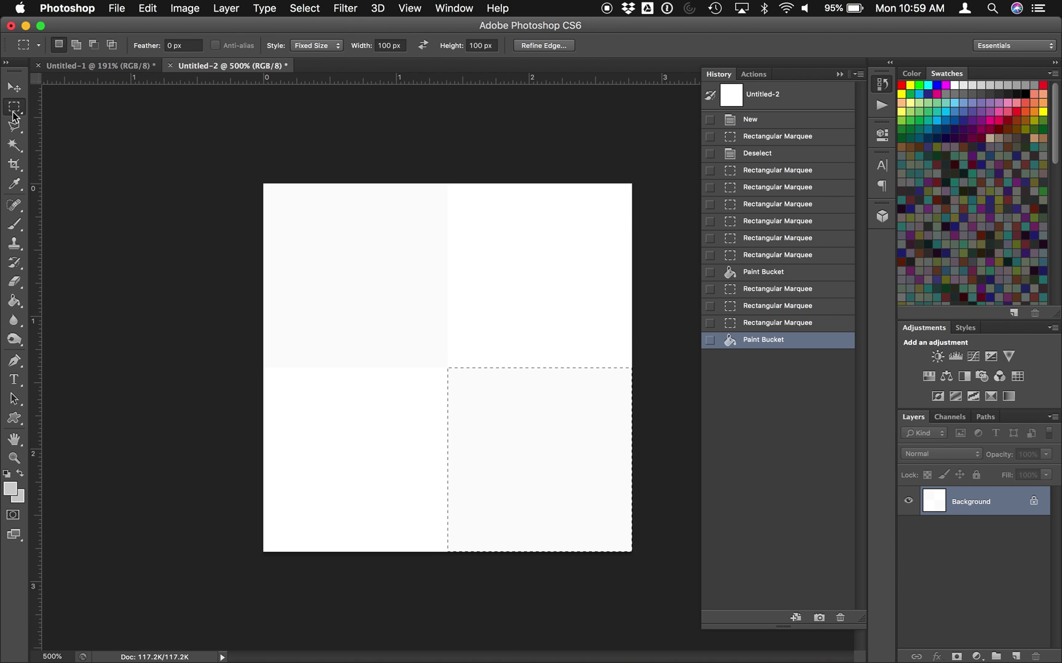
click(13, 115)
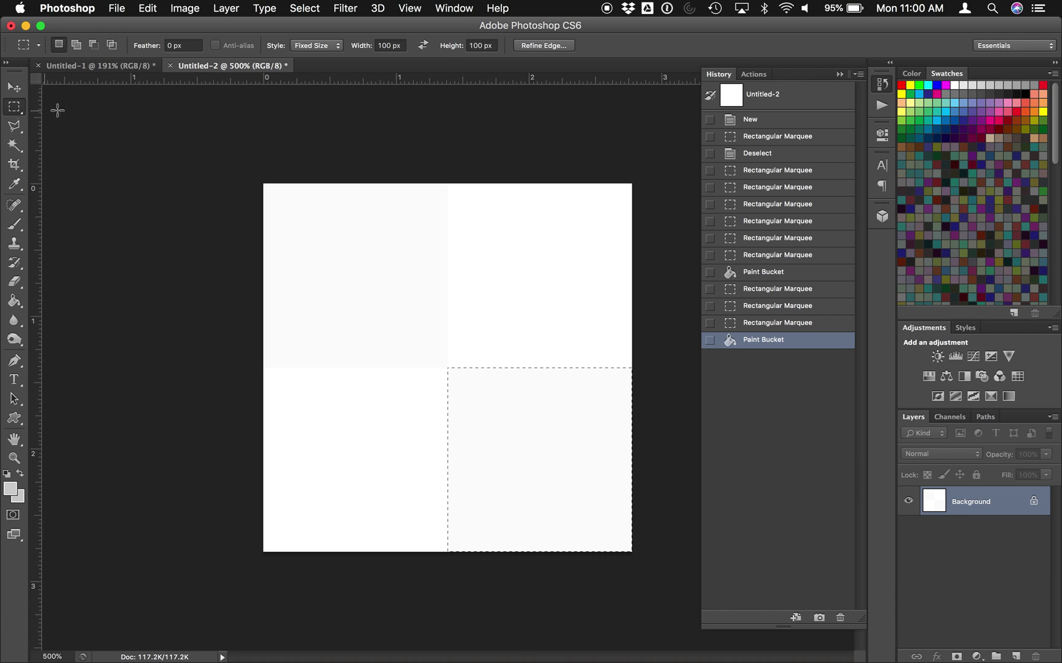
click(293, 47)
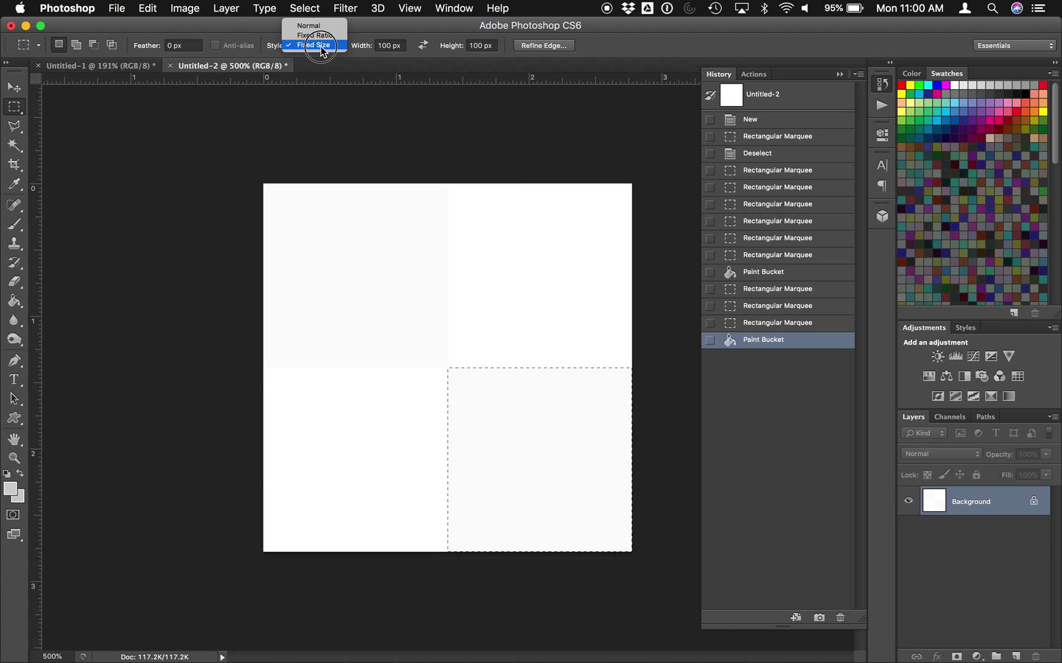
click(320, 24)
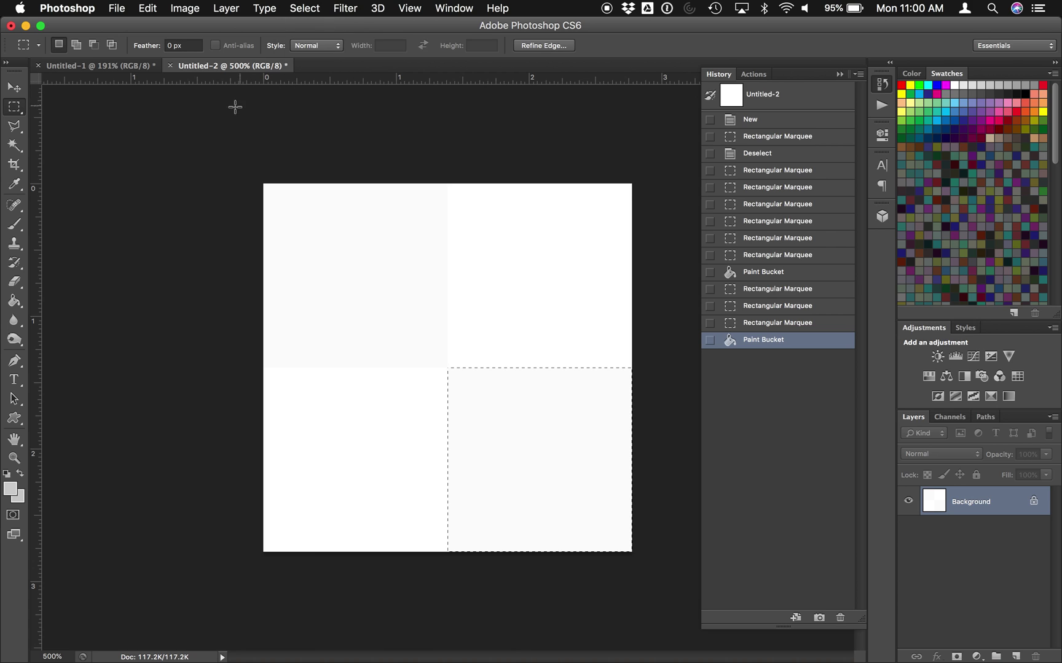
click(196, 121)
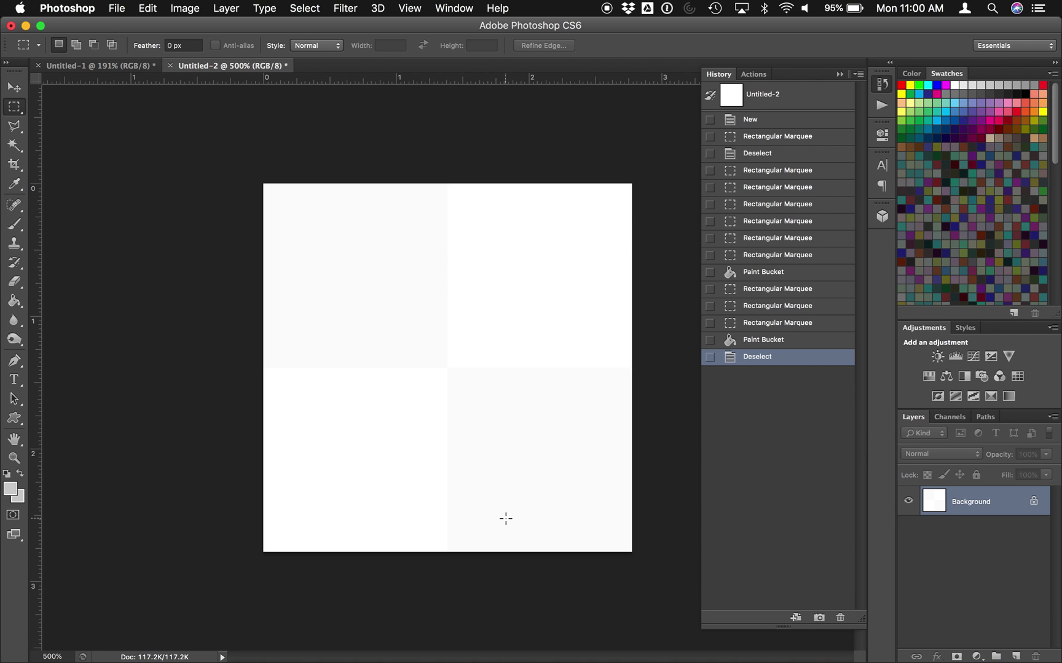
click(16, 420)
Choose the Custom Shape Tool from the shape tool group
right_click(19, 421)
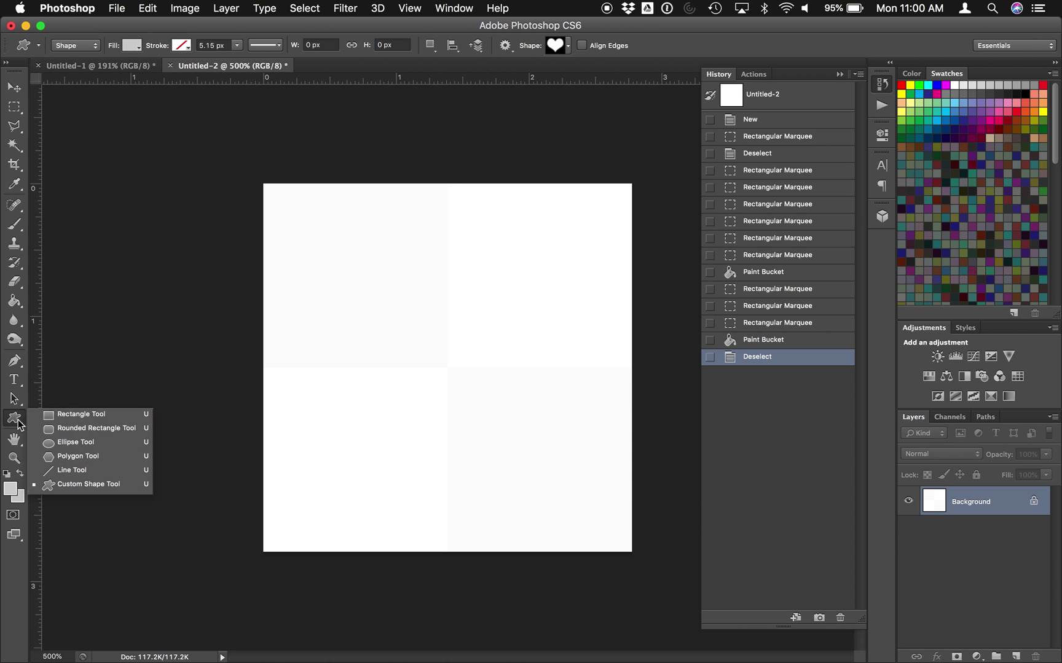
click(19, 423)
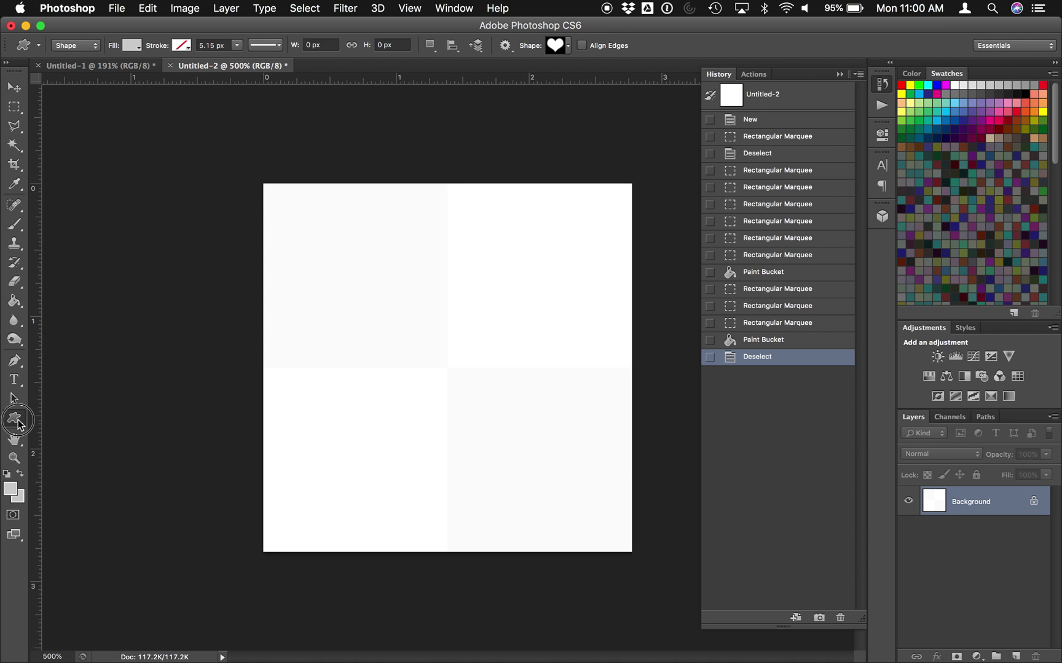
right_click(19, 424)
click(62, 483)
right_click(19, 415)
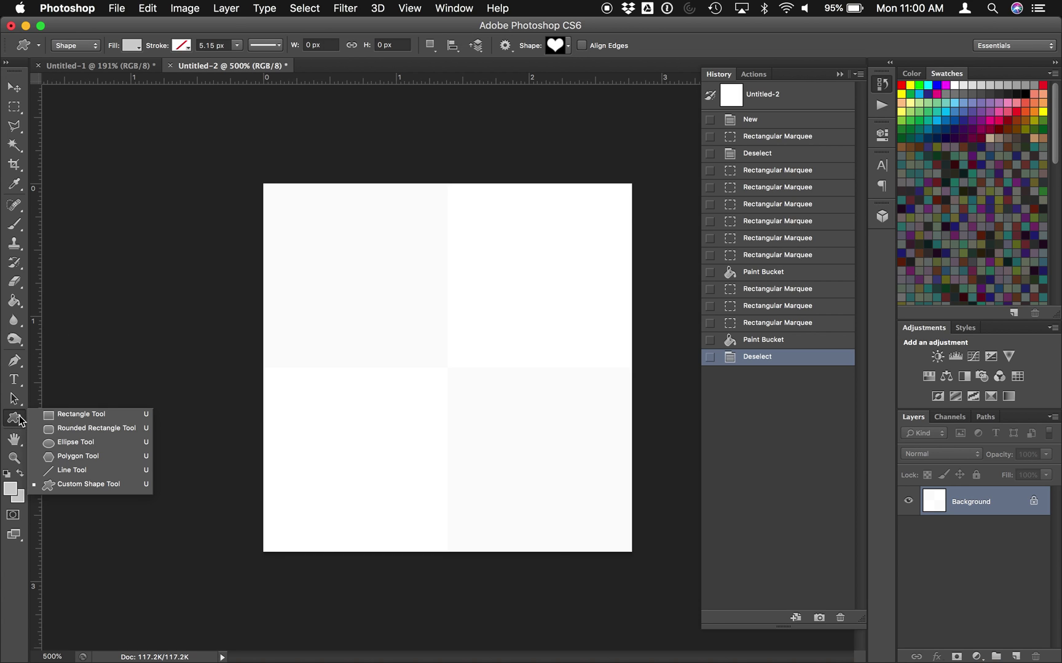
click(58, 415)
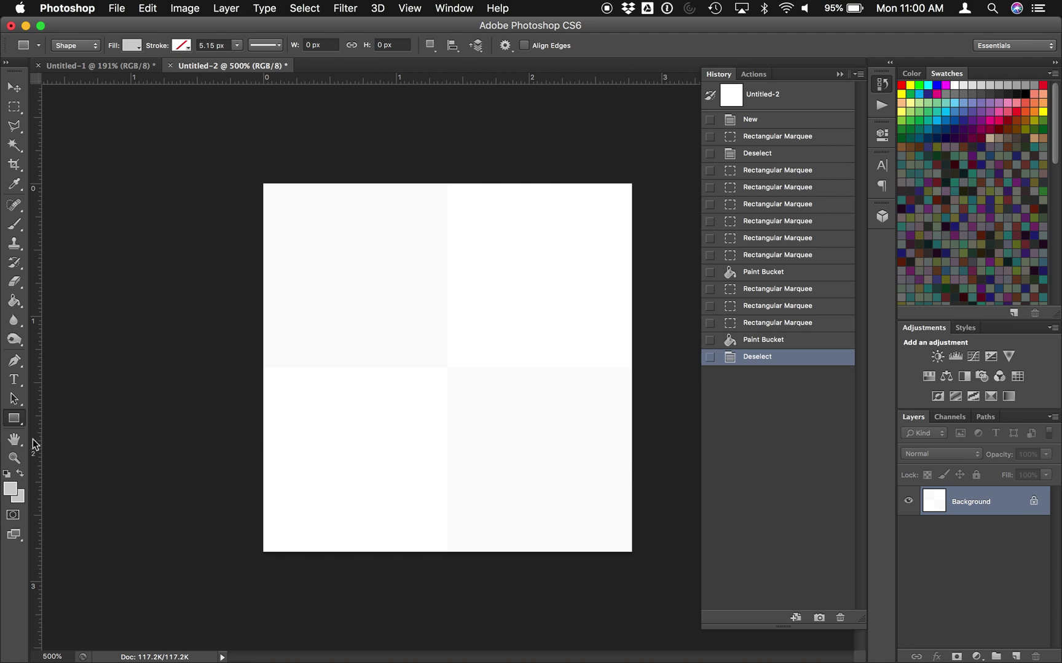
right_click(14, 418)
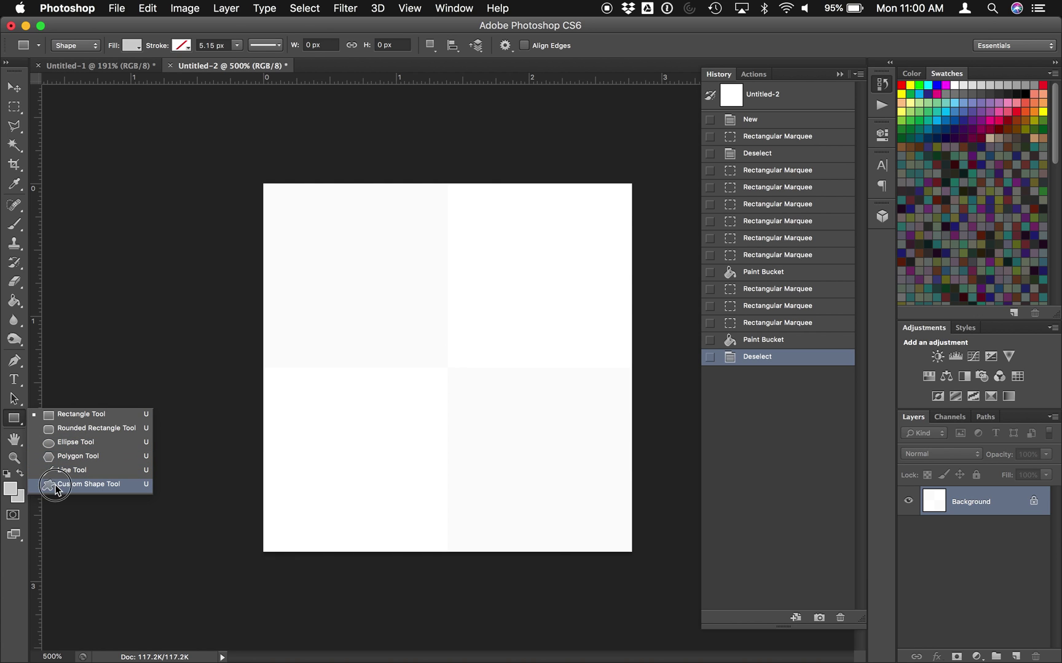
click(56, 485)
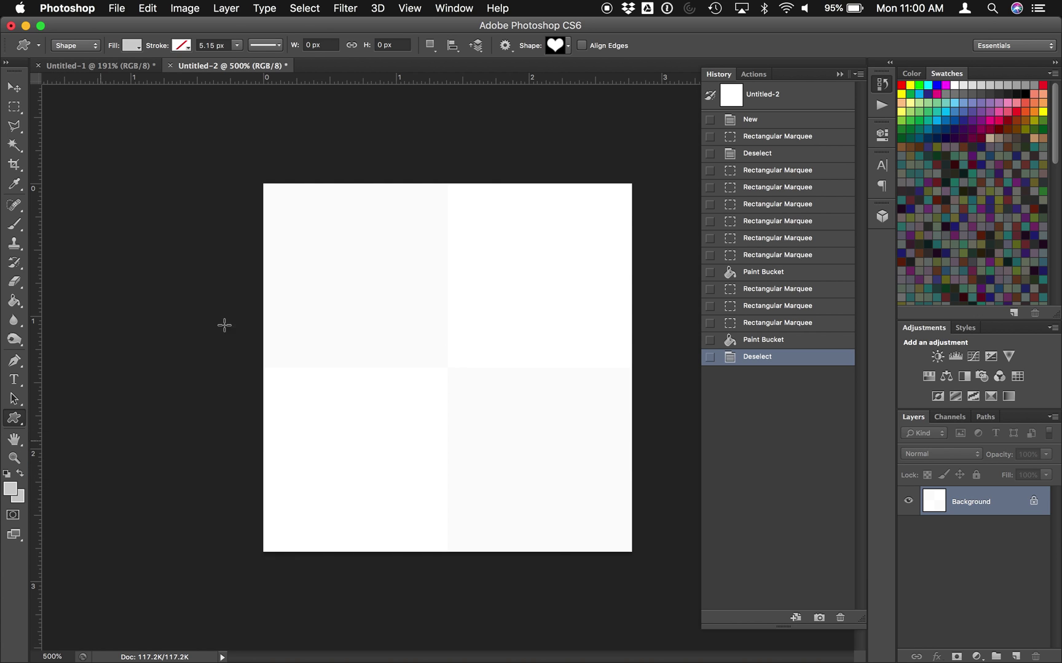
Load the All shape library into the Shape picker, replacing the current shapes
click(568, 47)
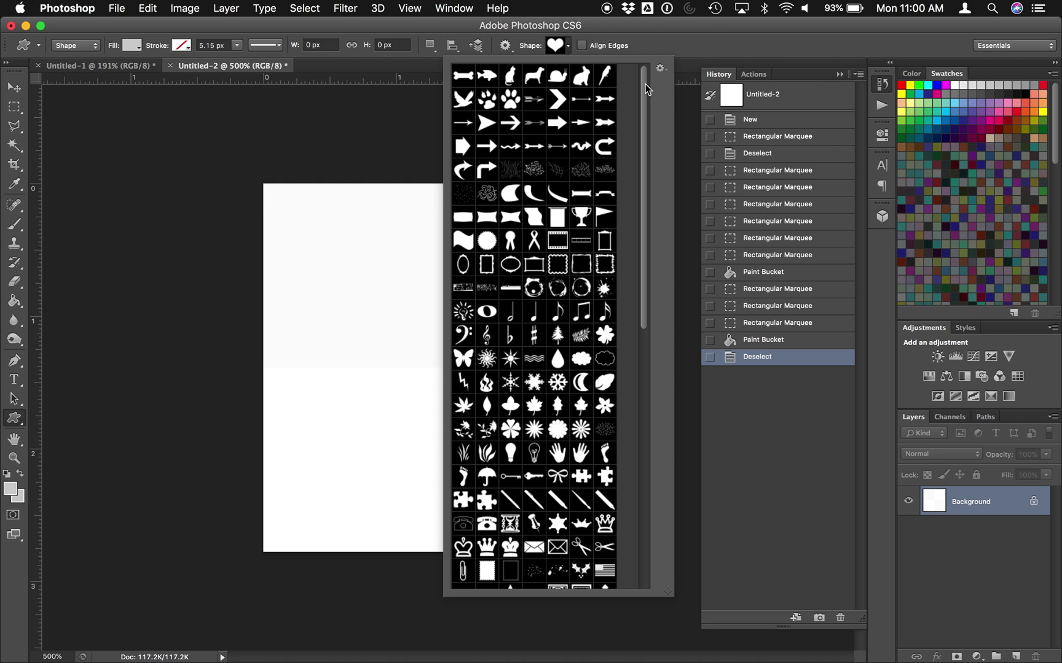
mouse_move(645, 89)
mouse_down()
mouse_move(654, 308)
mouse_move(654, 74)
mouse_up()
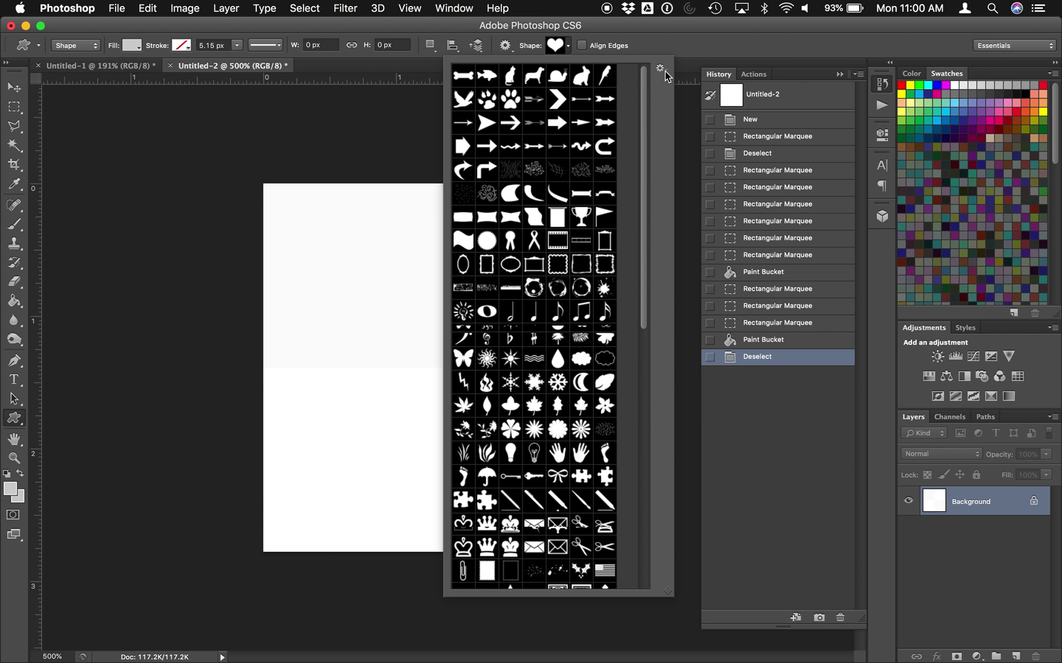
click(663, 70)
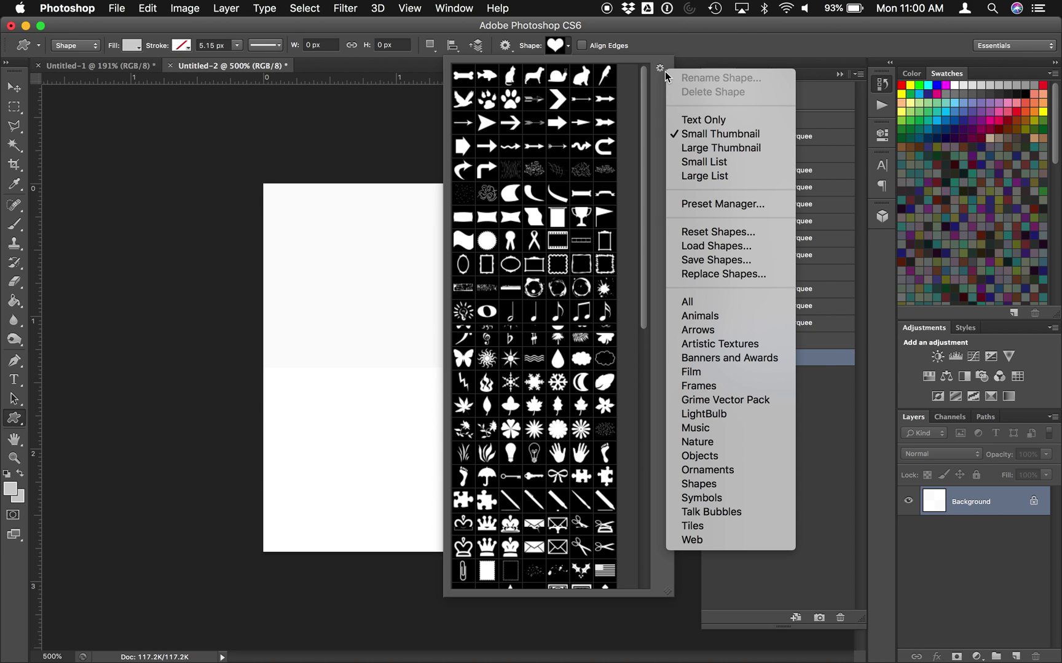
click(710, 301)
click(646, 243)
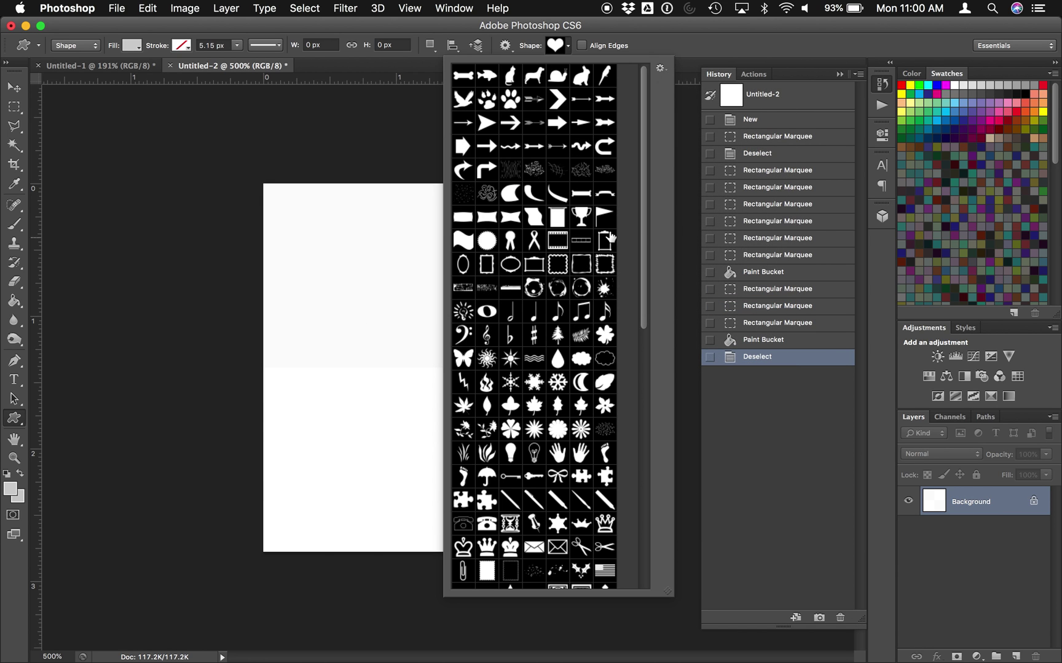
scroll(552, 361, down, 5)
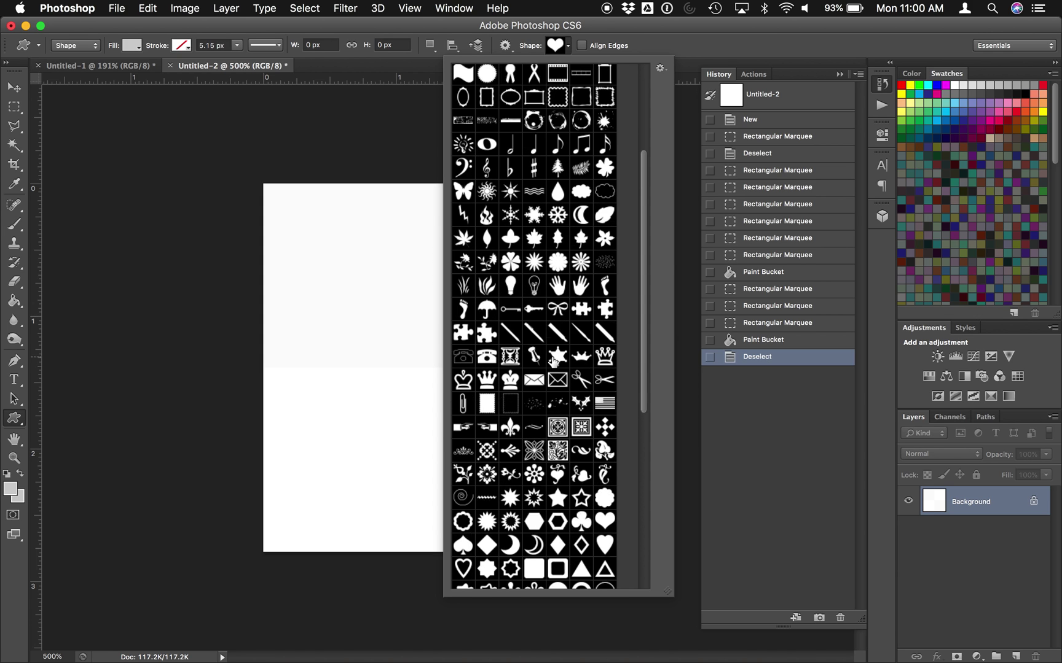
scroll(553, 361, down, 2)
scroll(553, 361, down, 2)
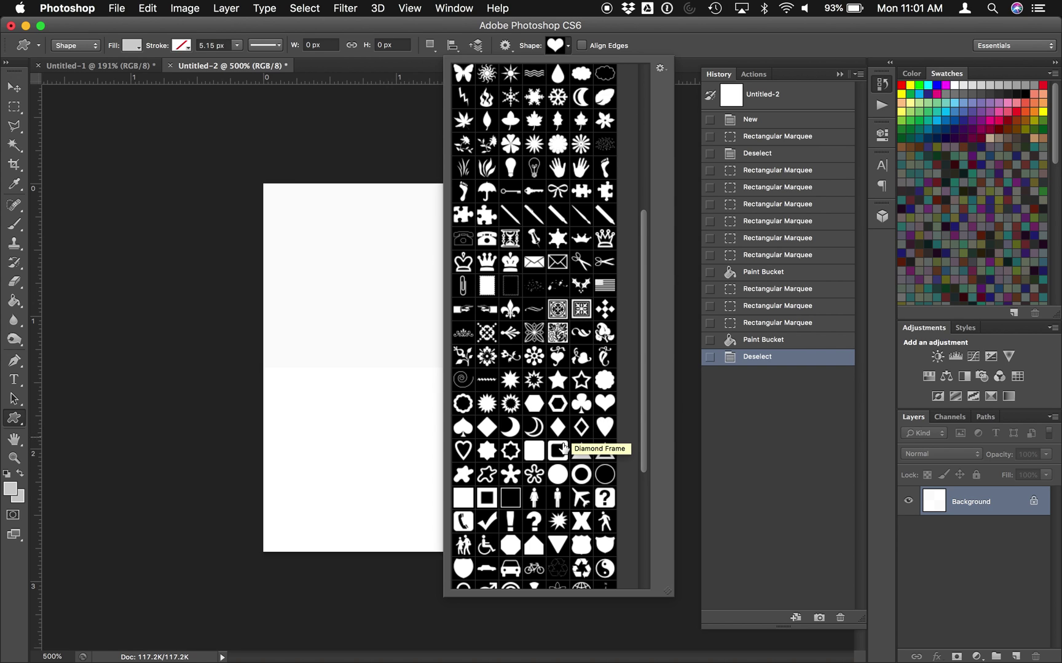
Pick the Blob 2 shape with a blue fill and add a new empty Layer 1
click(512, 473)
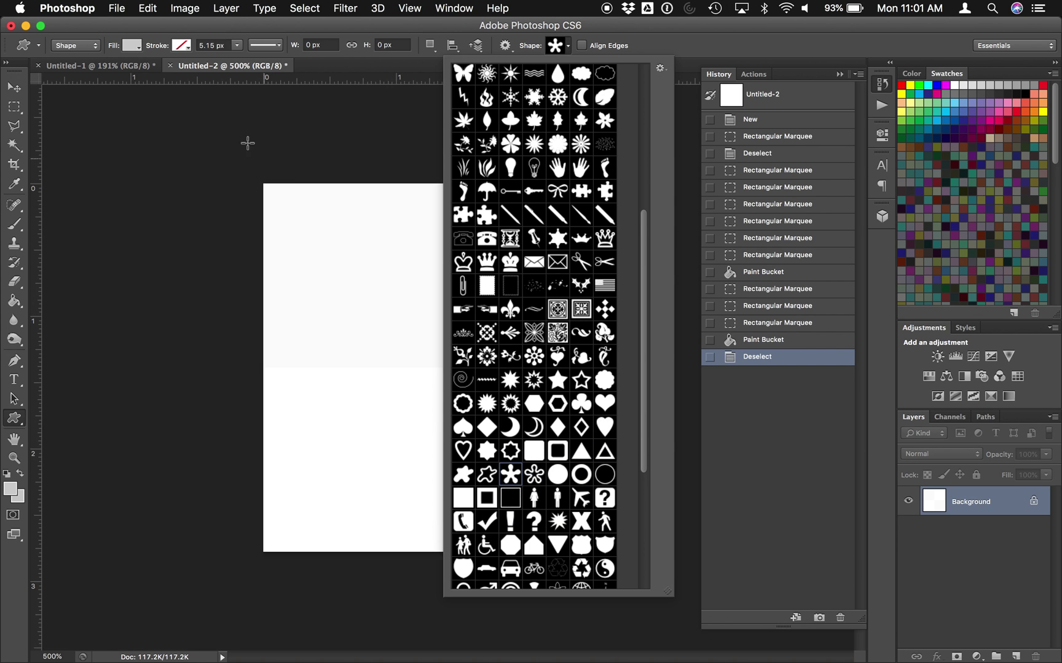
click(134, 47)
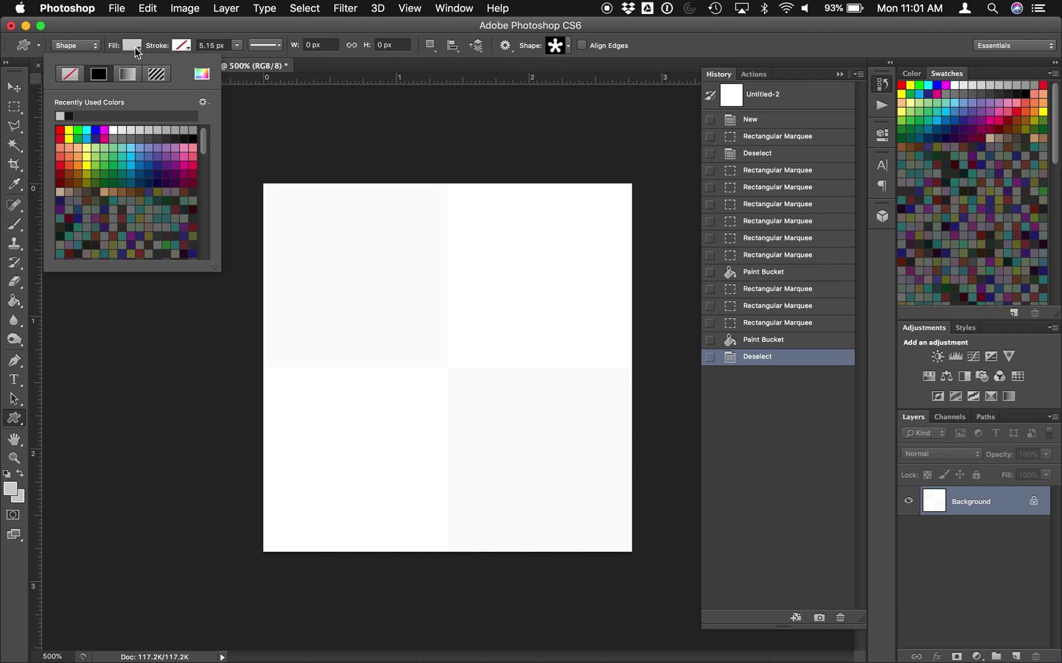
click(142, 162)
click(1017, 657)
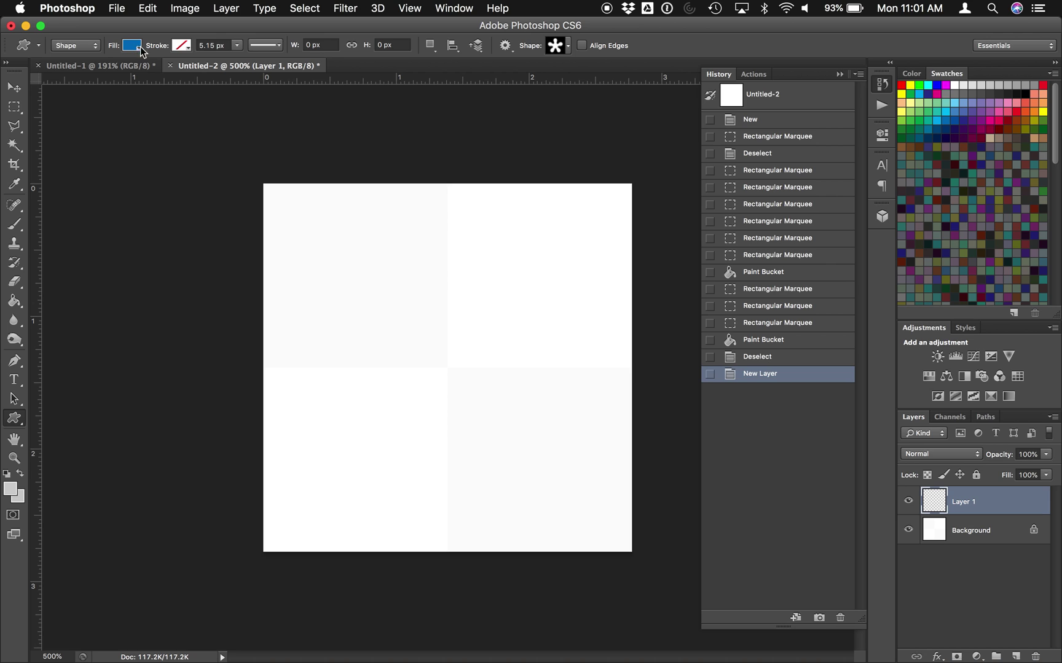
click(188, 47)
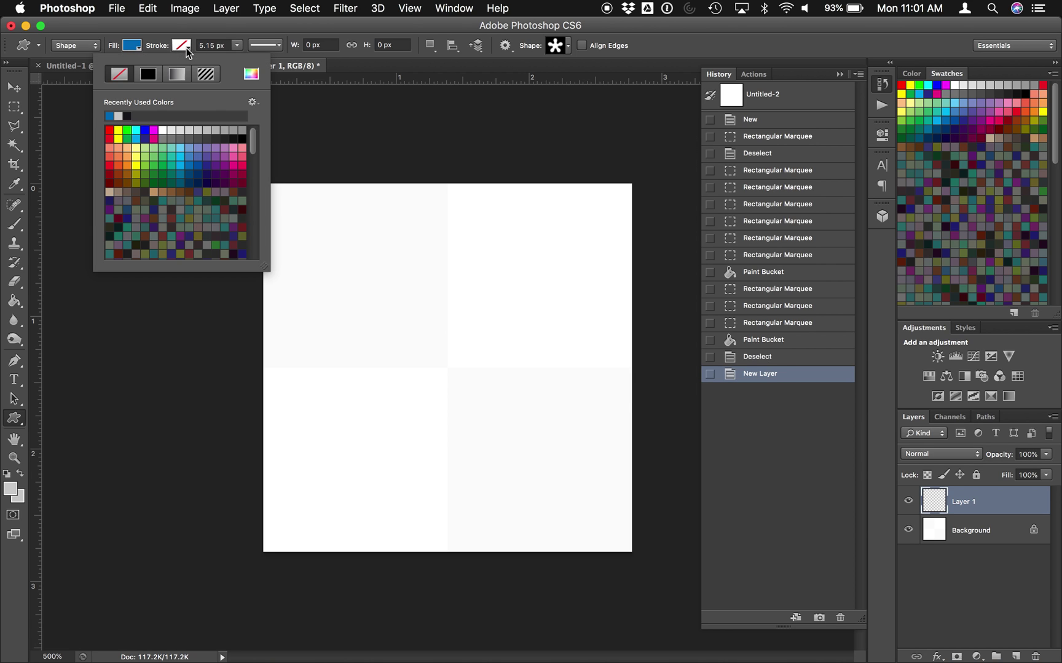
click(187, 48)
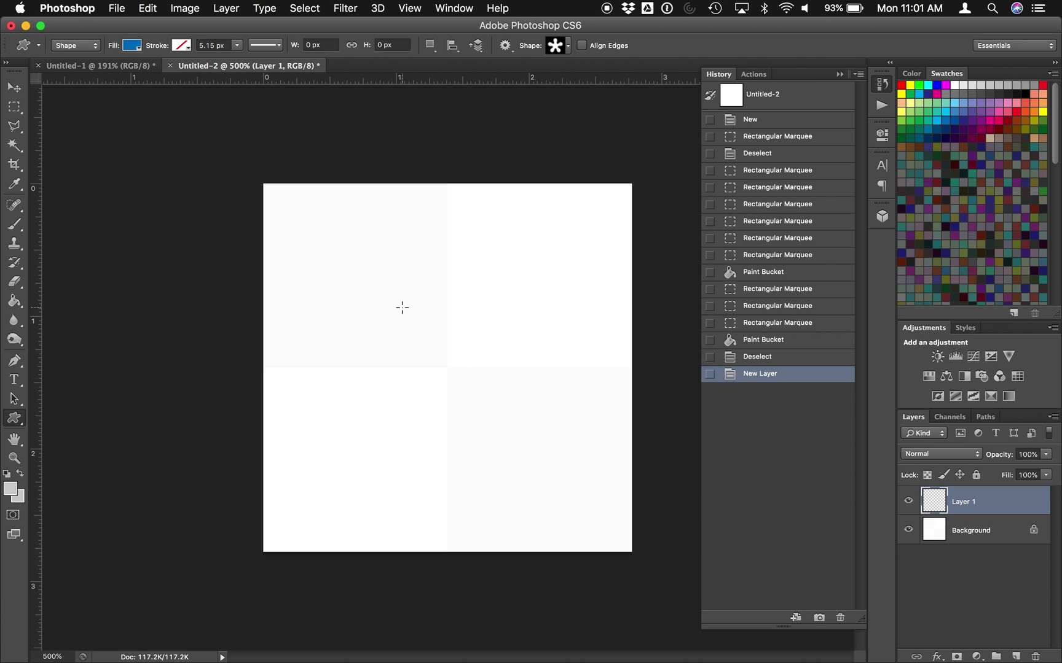
Draw the blue blob shape and move it to the tile's centre, nudging it up
drag(403, 307, 536, 484)
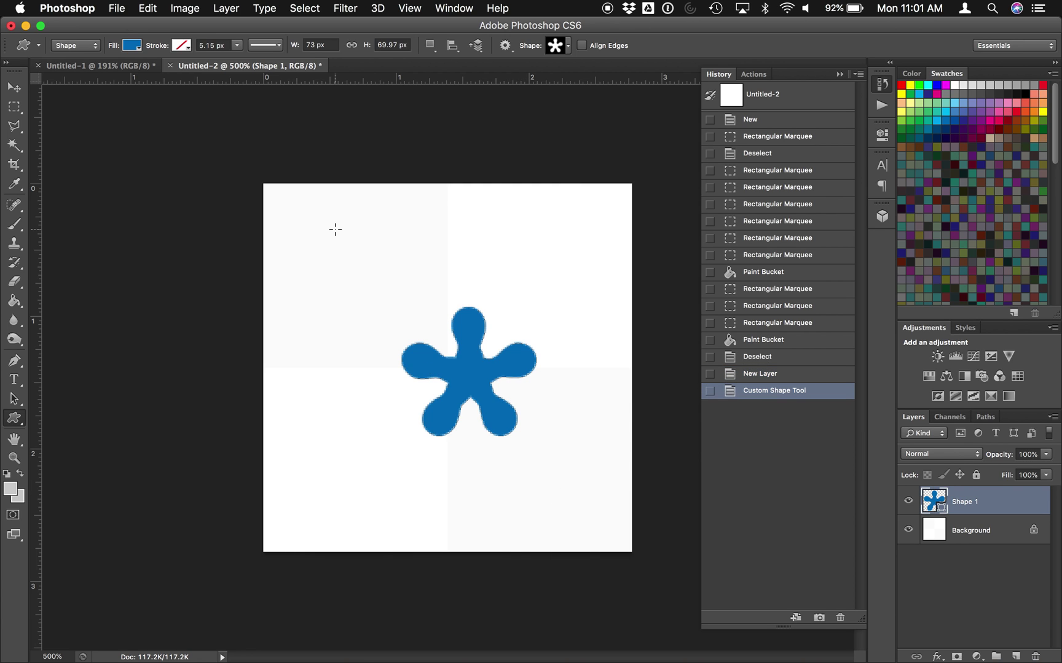
click(14, 88)
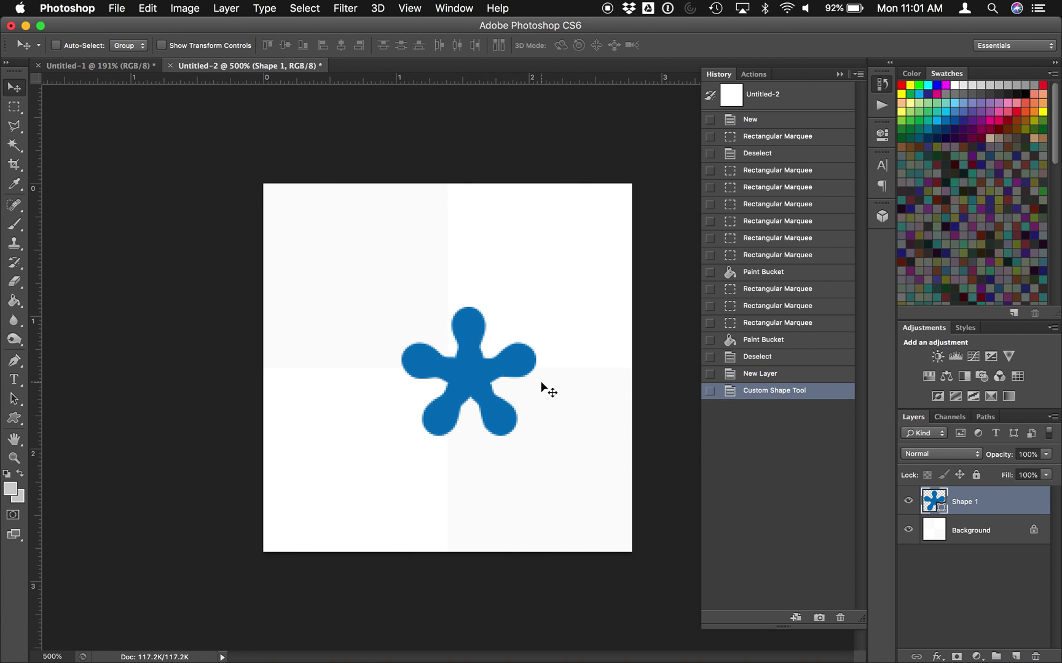
drag(469, 360, 448, 354)
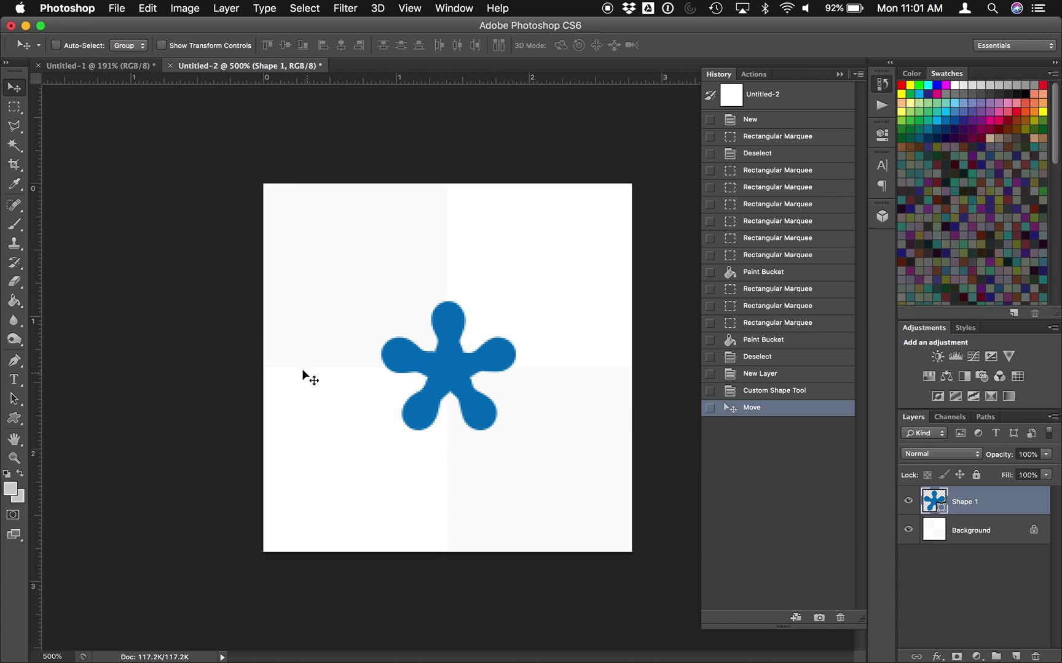
click(449, 371)
key(Up)
key(Up)
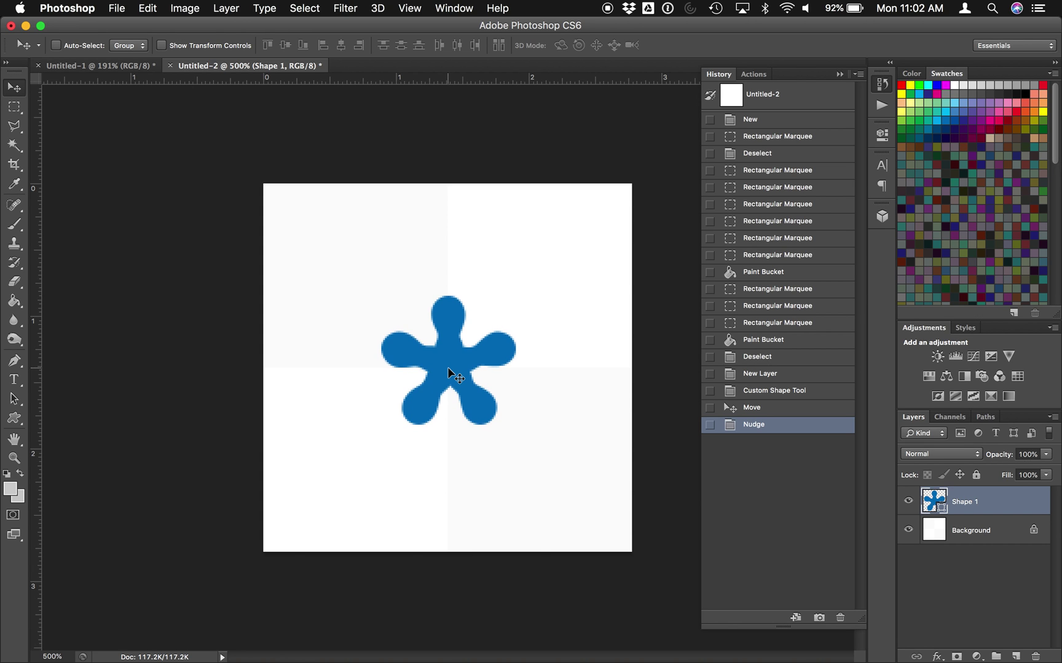
Zoom in to check the blob's position, then zoom back out to 600%
click(14, 457)
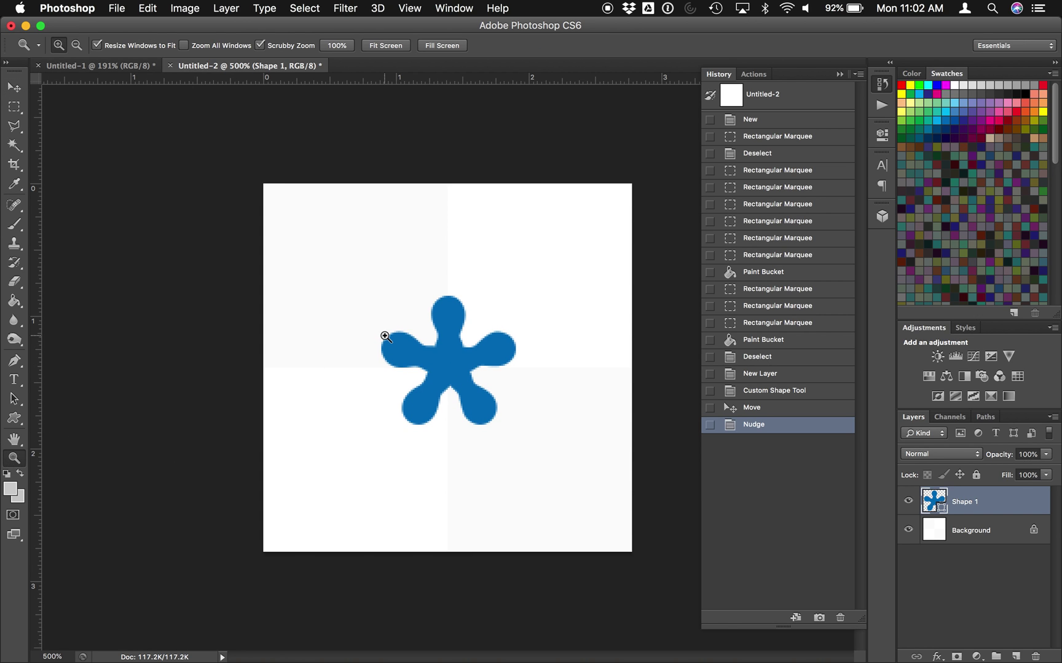
drag(387, 341, 421, 387)
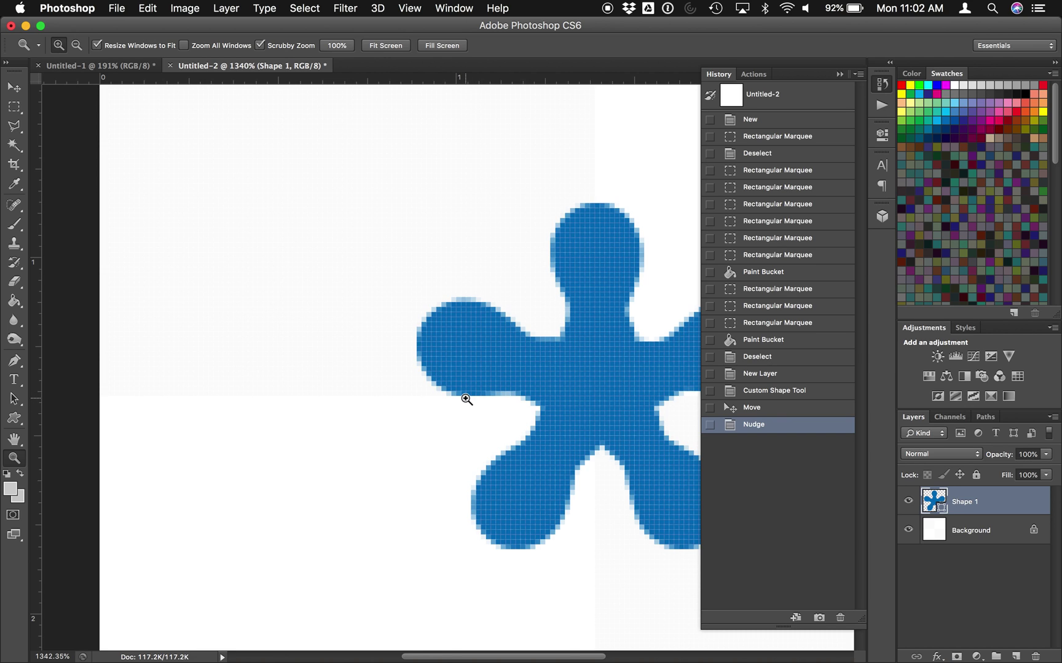
click(77, 45)
click(541, 452)
click(542, 451)
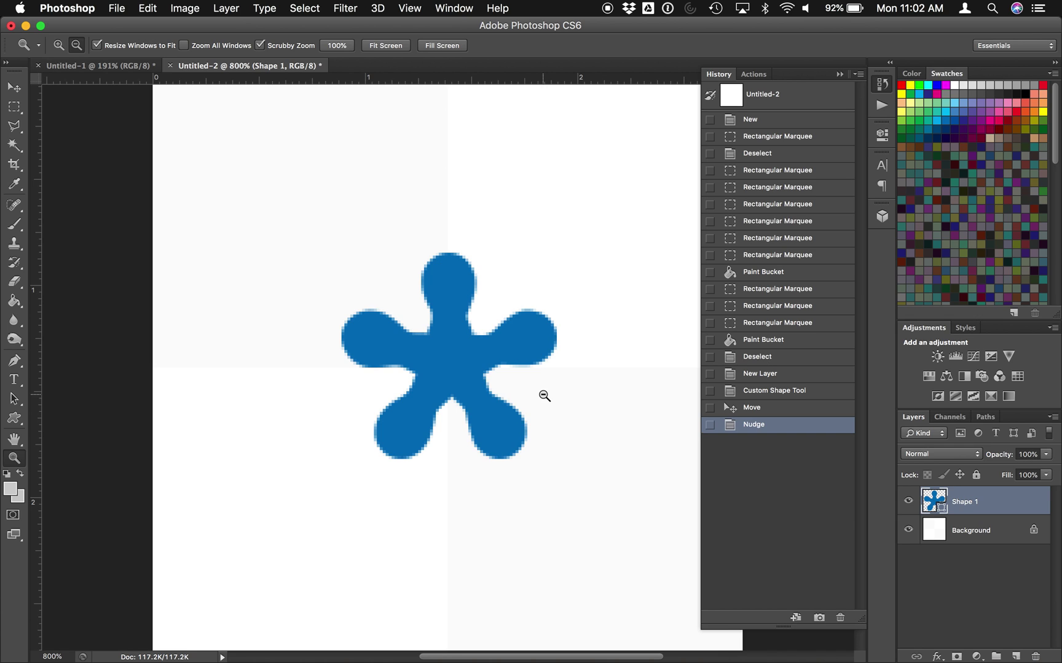
click(544, 397)
click(543, 398)
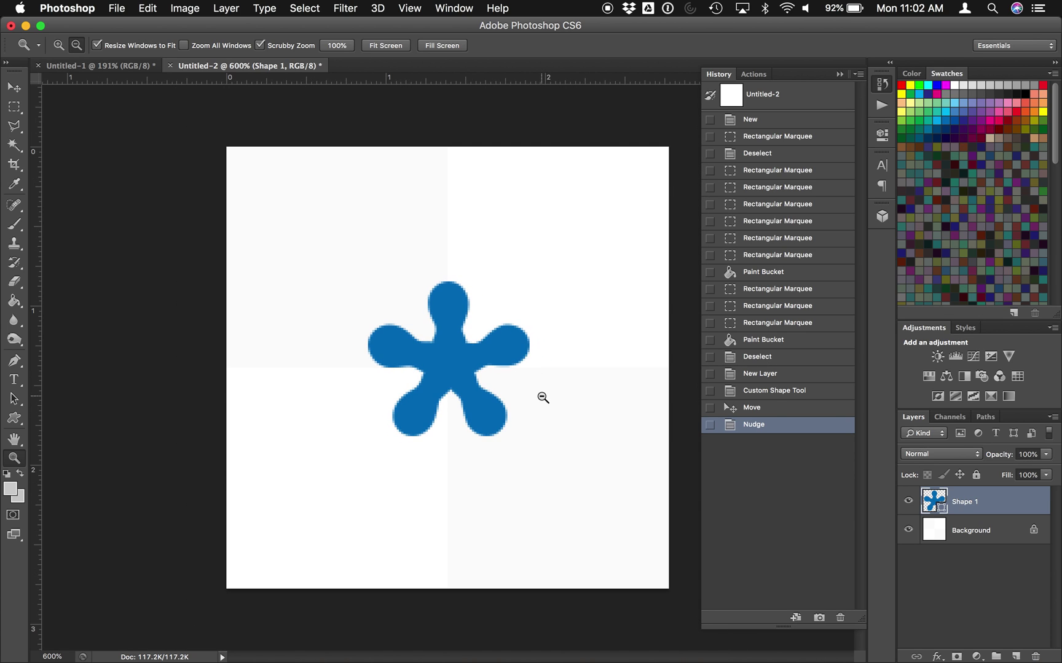
click(22, 87)
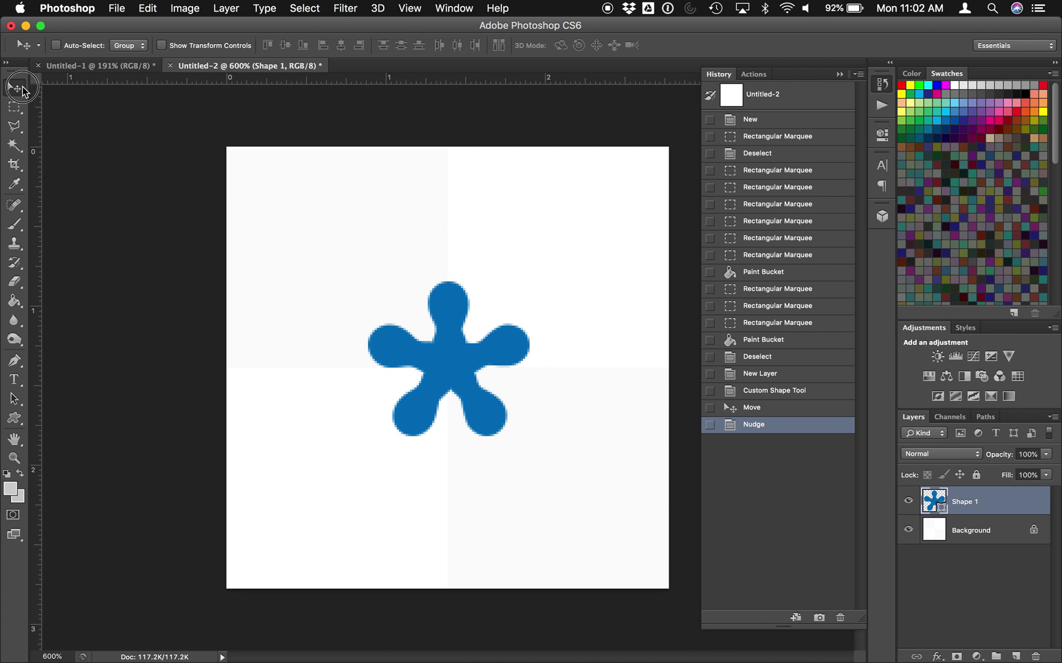
right_click(988, 505)
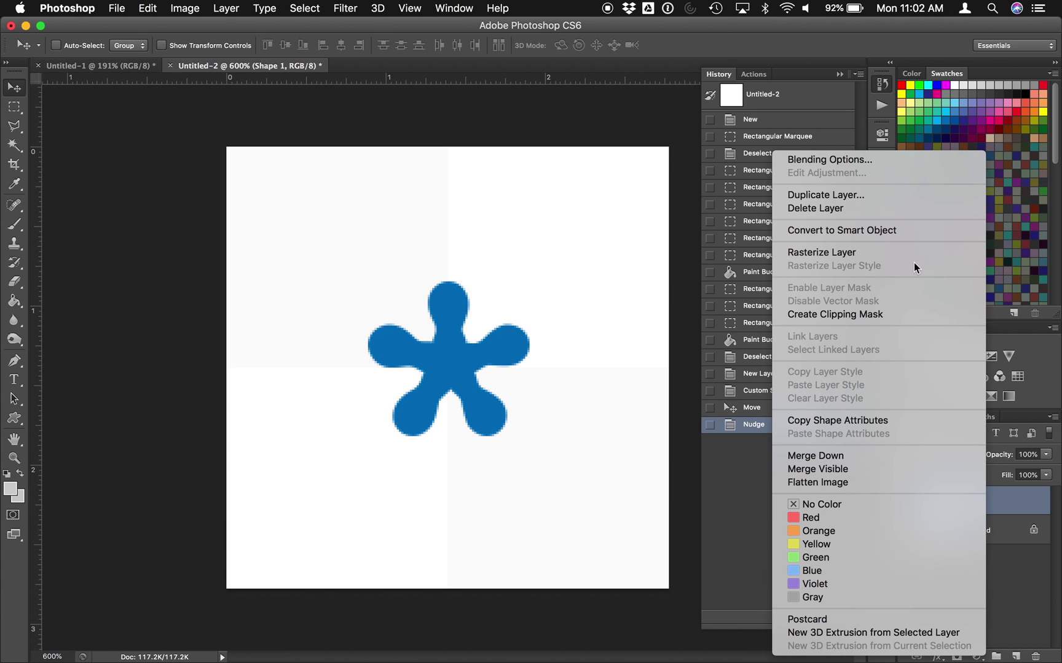
Duplicate the Shape 1 layer as Shape 1 copy
click(1005, 513)
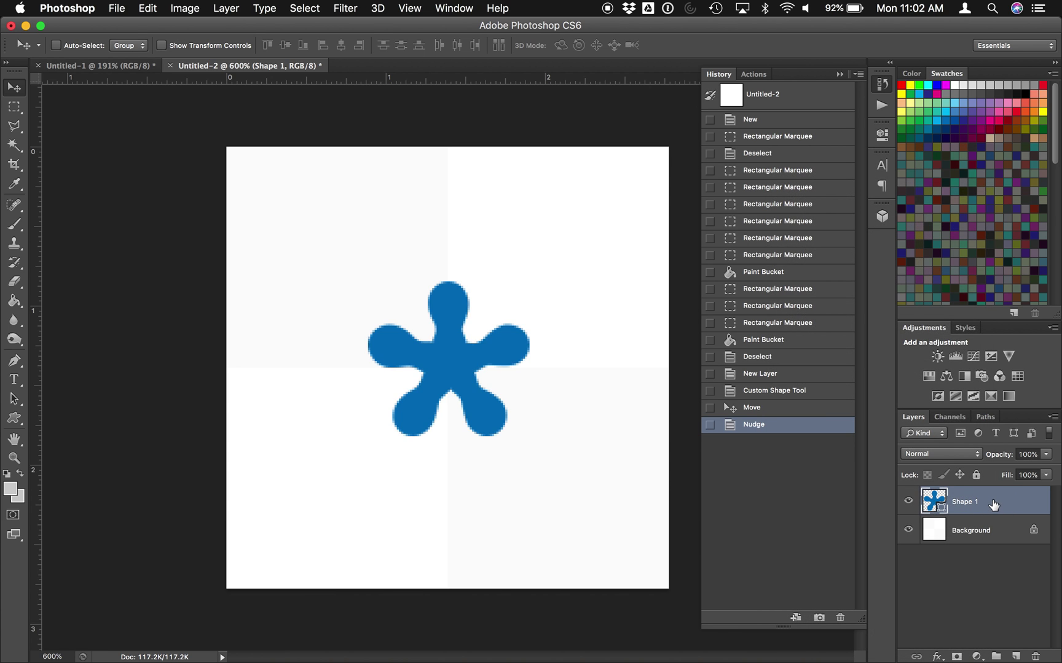
right_click(992, 500)
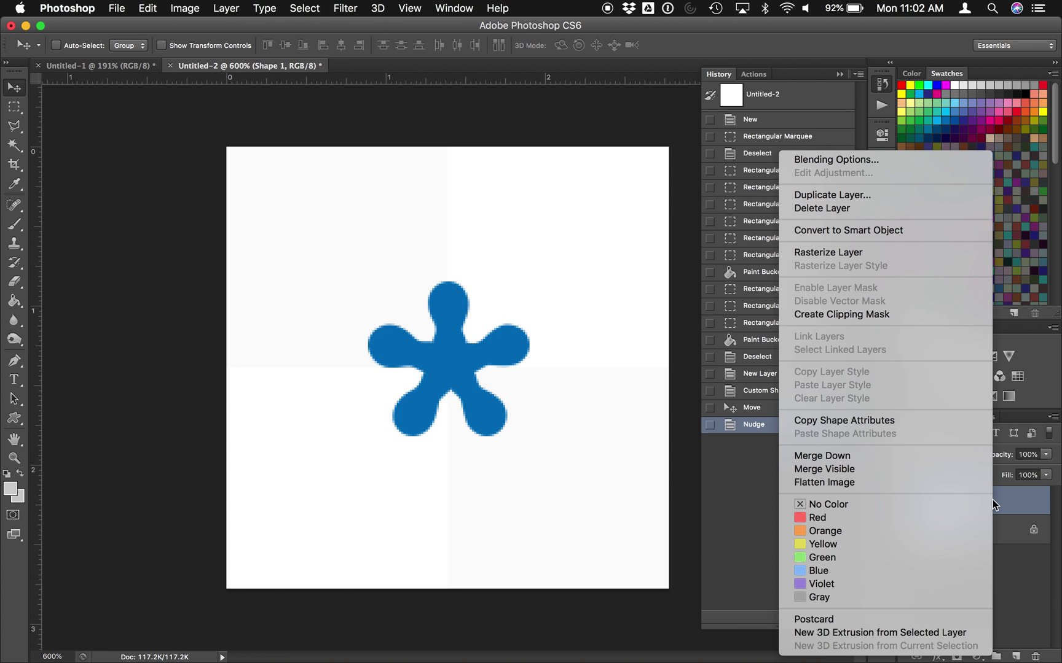
click(870, 196)
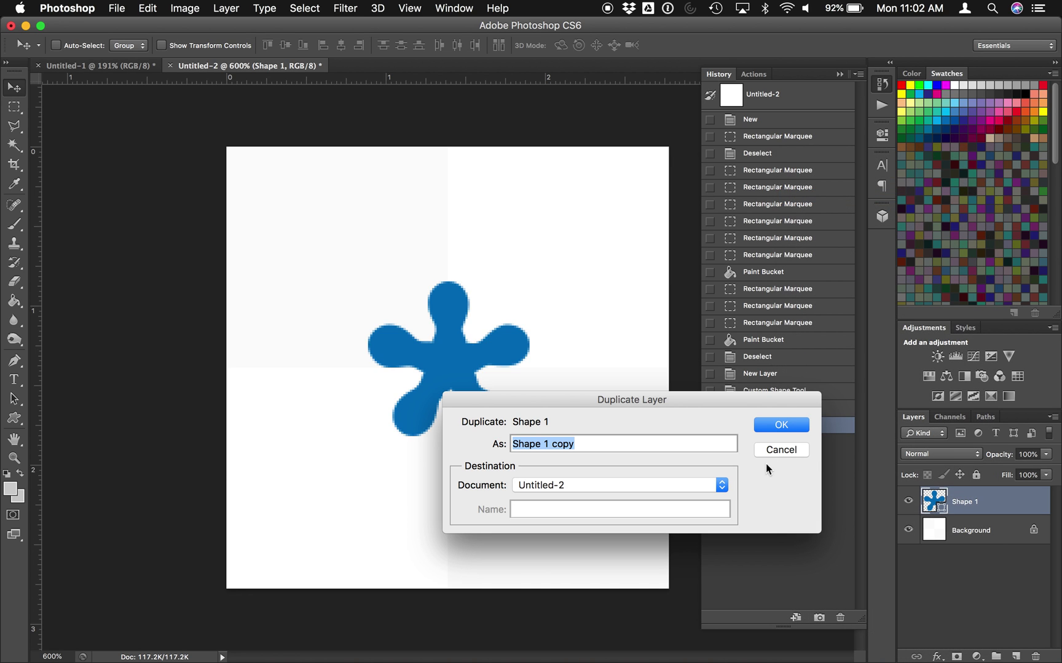
click(780, 425)
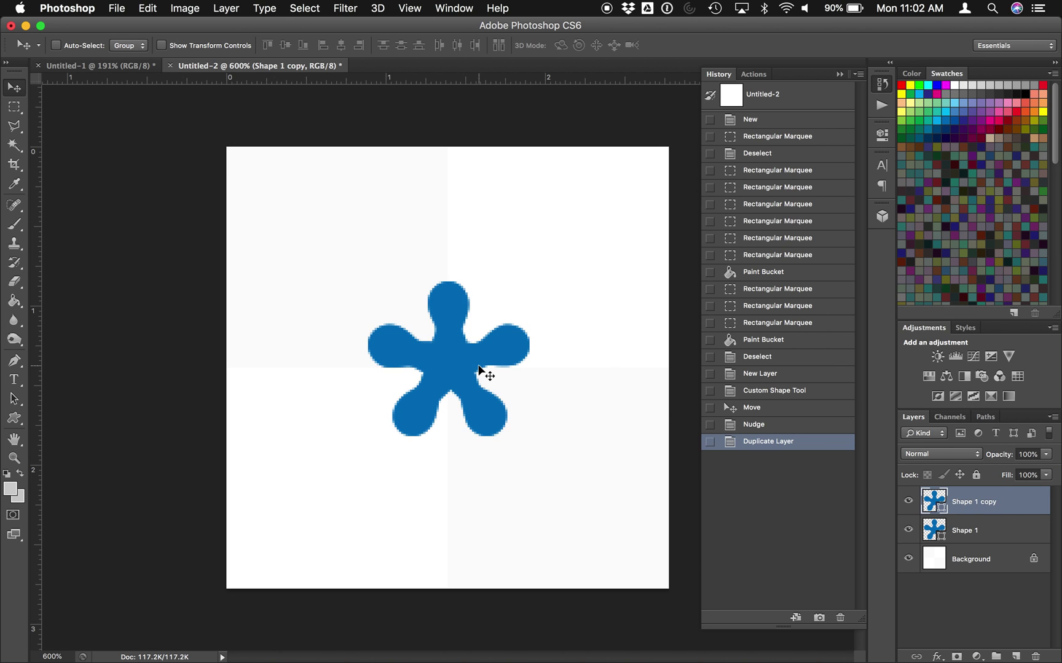
Drag the copied blob toward the tile's top-left corner and nudge it up
drag(479, 367, 236, 162)
key(Up)
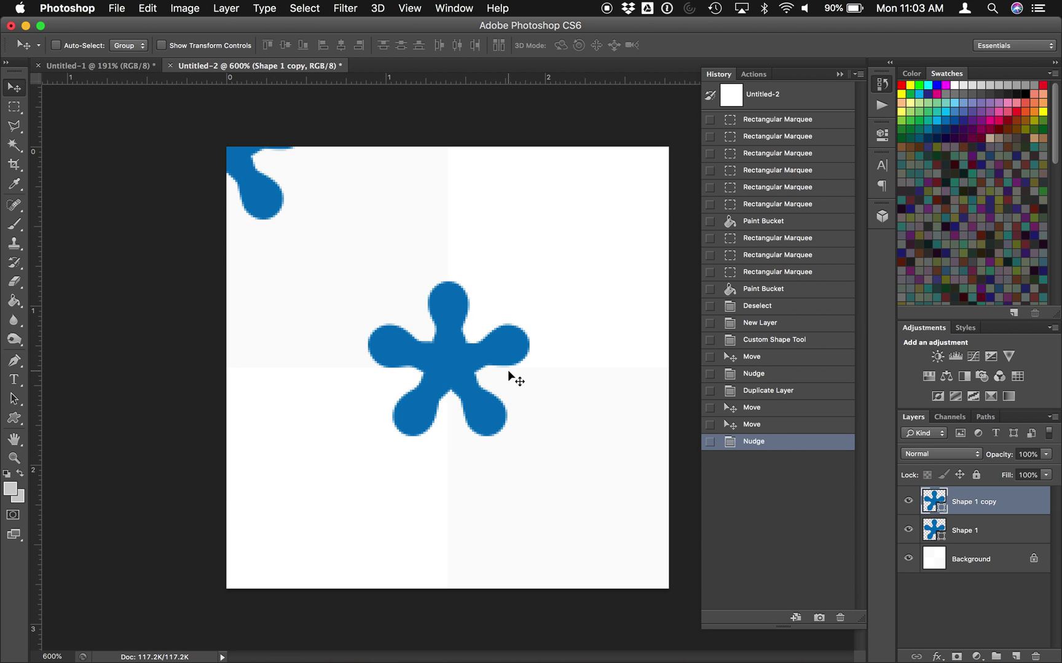
click(14, 458)
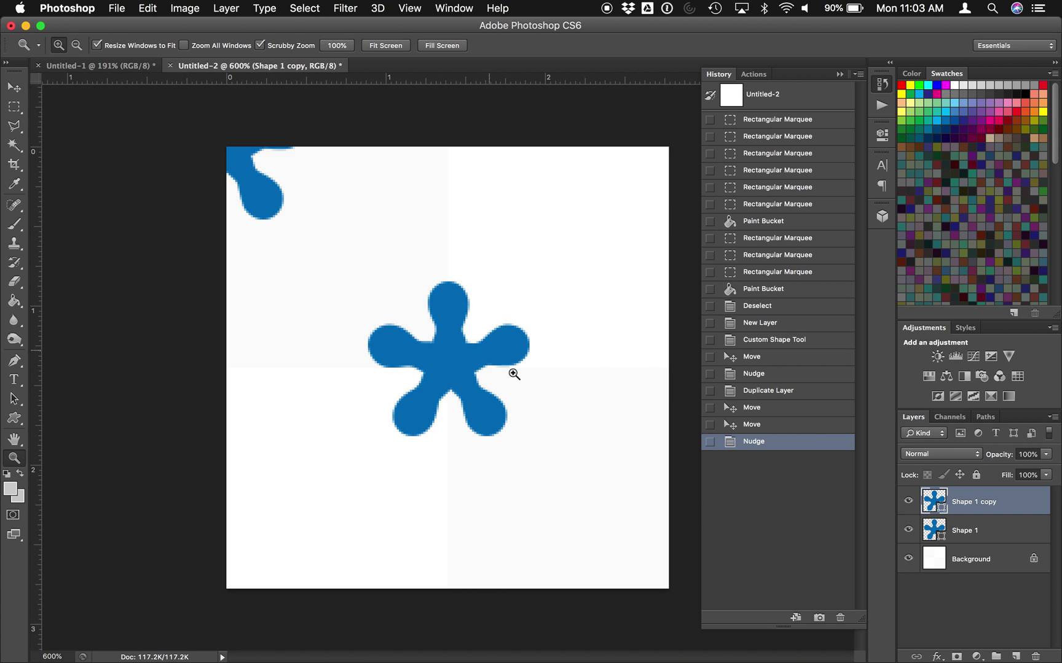
drag(509, 370, 553, 471)
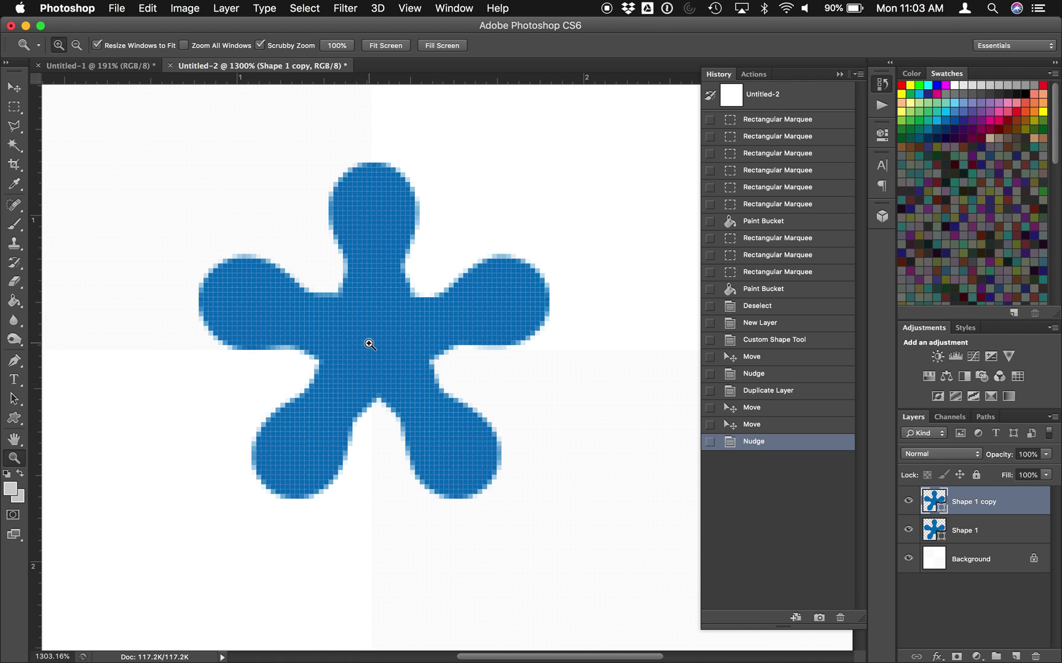
click(15, 87)
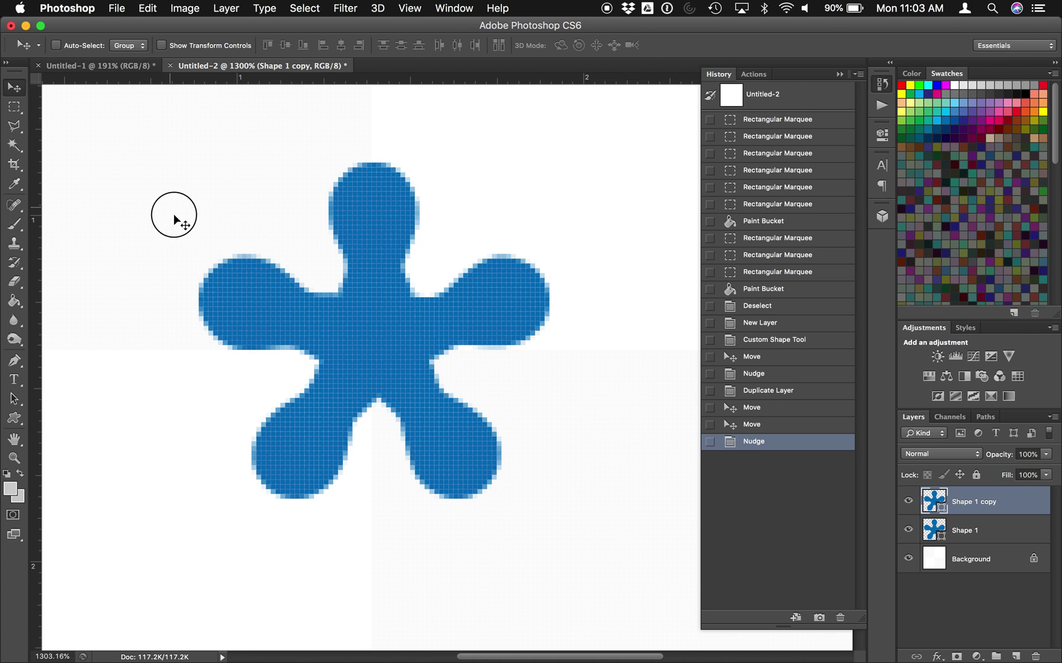
drag(173, 214, 353, 394)
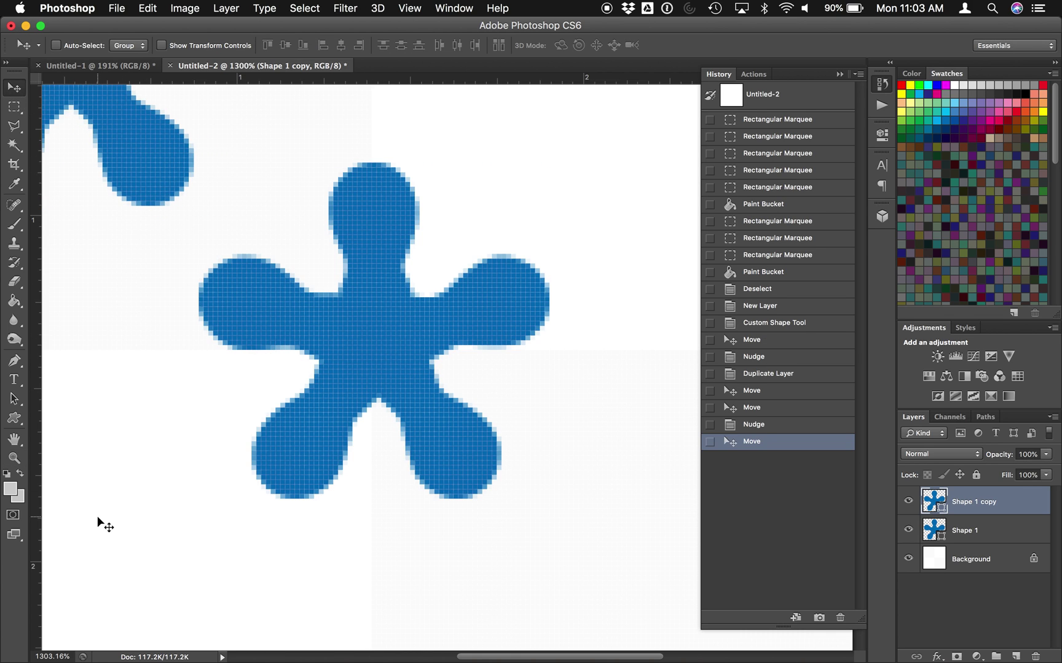
key(super+z)
Zoom out to see the whole tile and fine-tune the corner blob with upward nudges
click(13, 462)
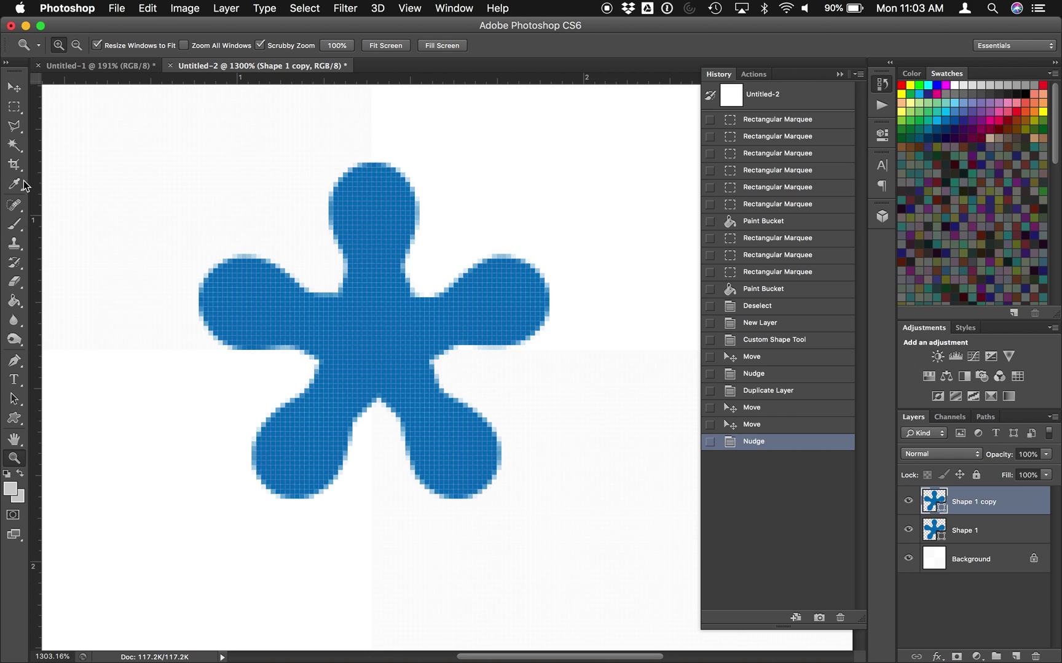
click(77, 46)
drag(123, 218, 100, 111)
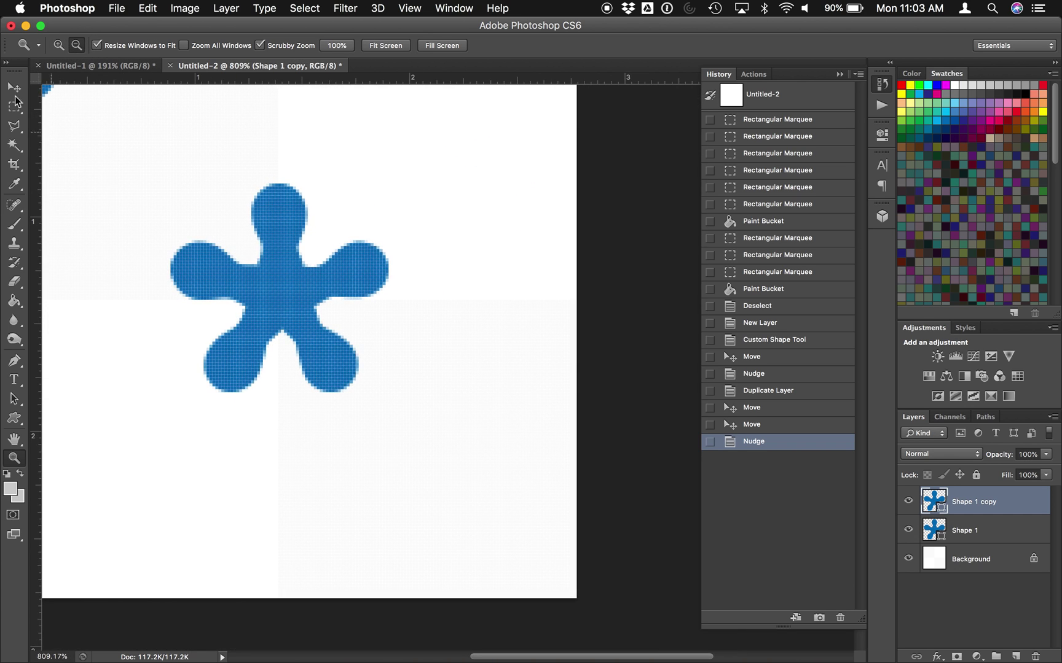
drag(126, 218, 94, 132)
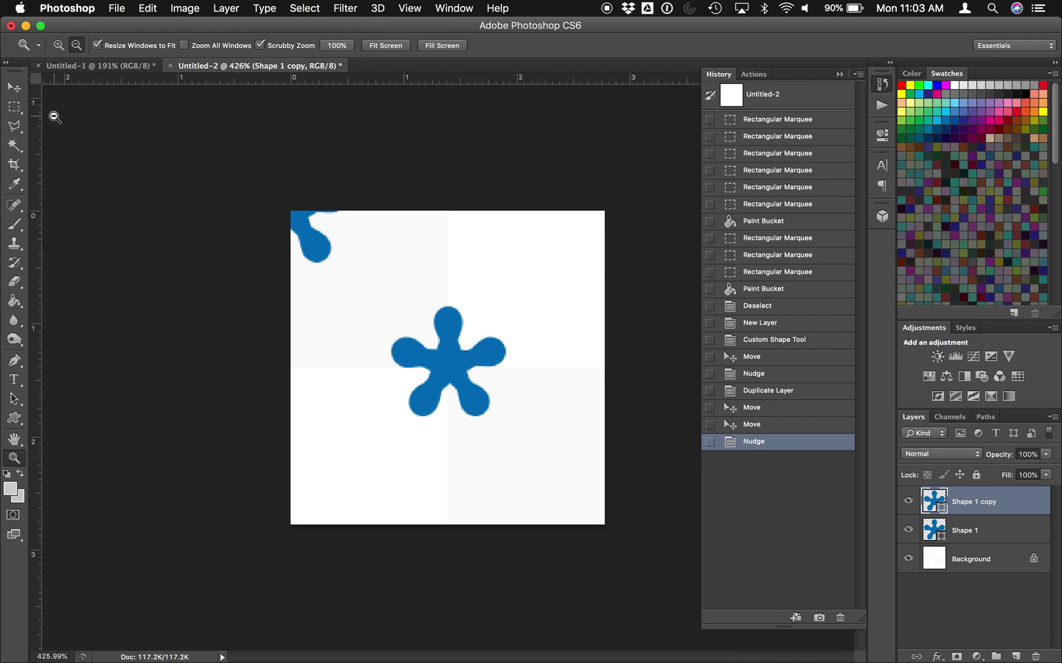
key(v)
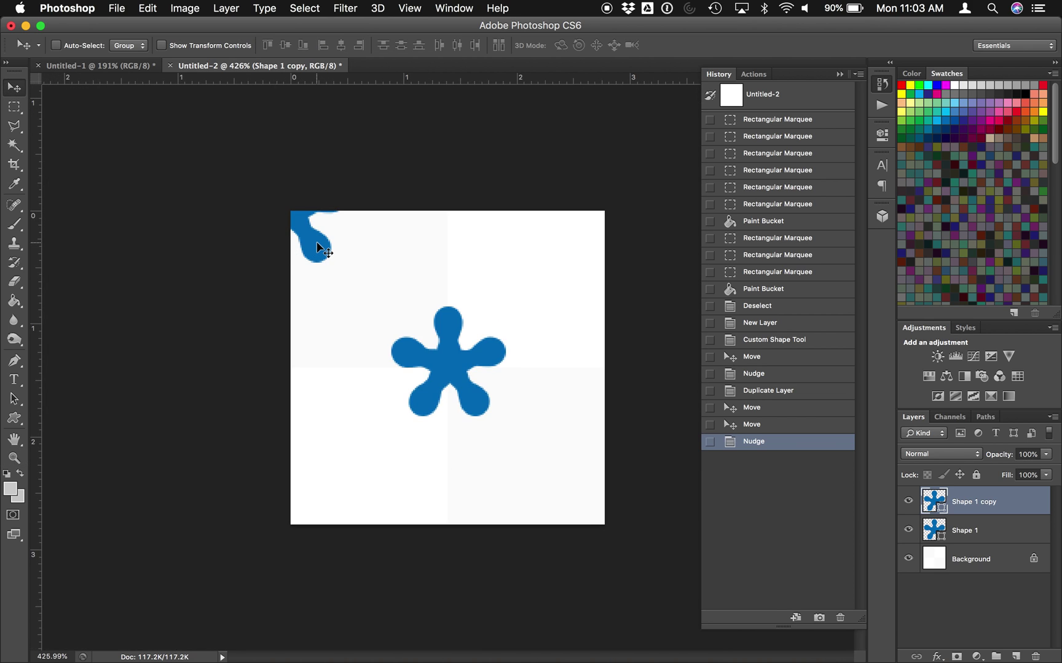
mouse_move(316, 242)
mouse_down()
mouse_move(333, 258)
mouse_move(314, 245)
mouse_up()
key(Up)
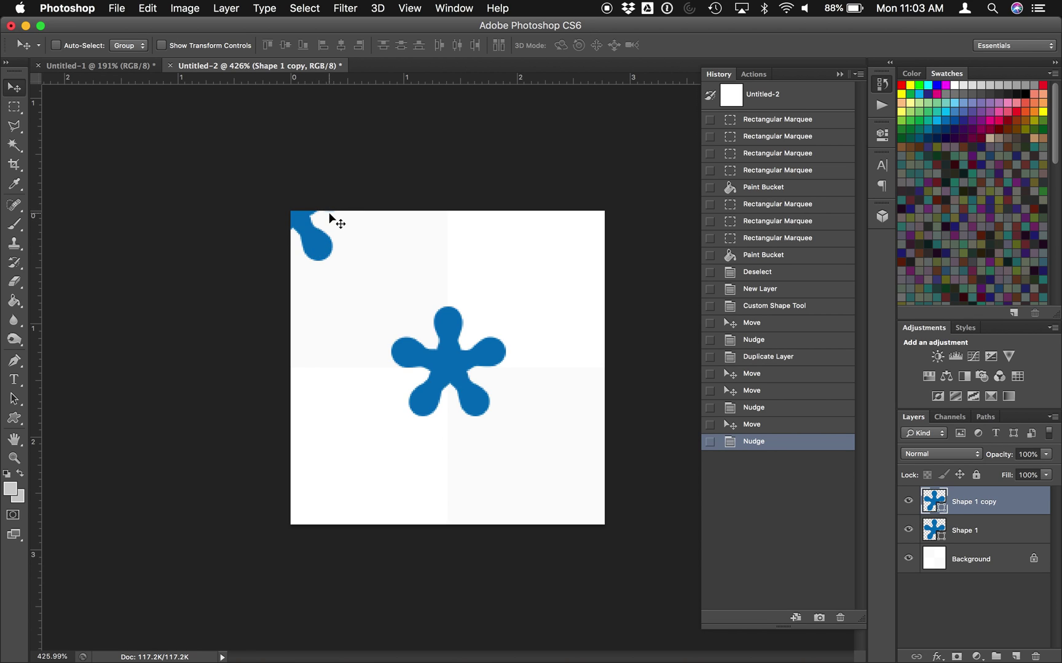
key(Up)
Duplicate the Shape 1 copy layer to create Shape 1 copy 2
right_click(998, 499)
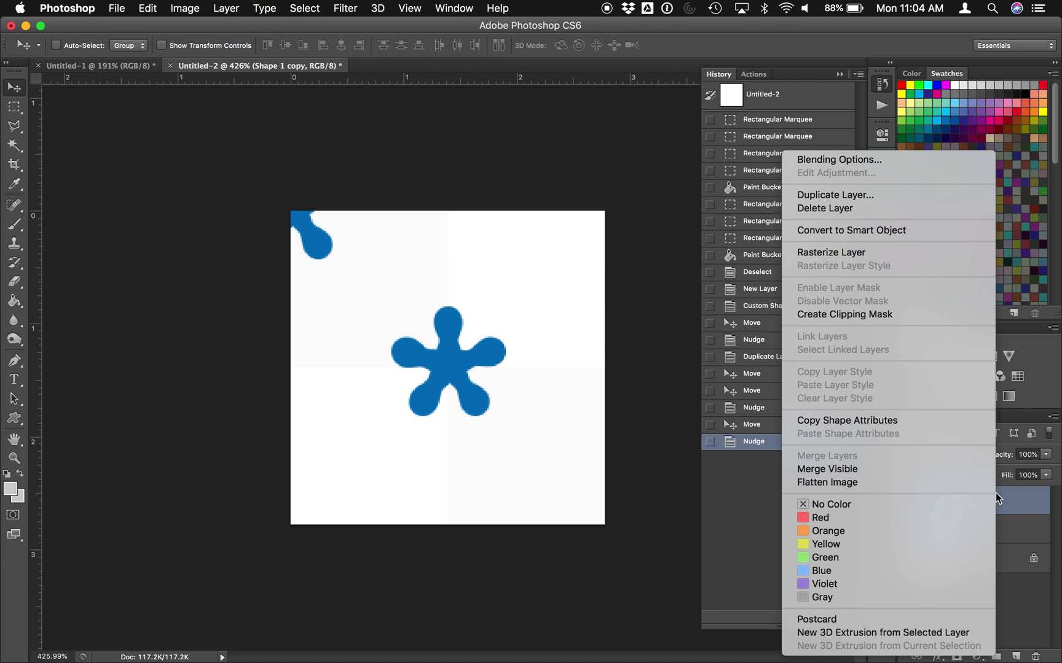
click(879, 195)
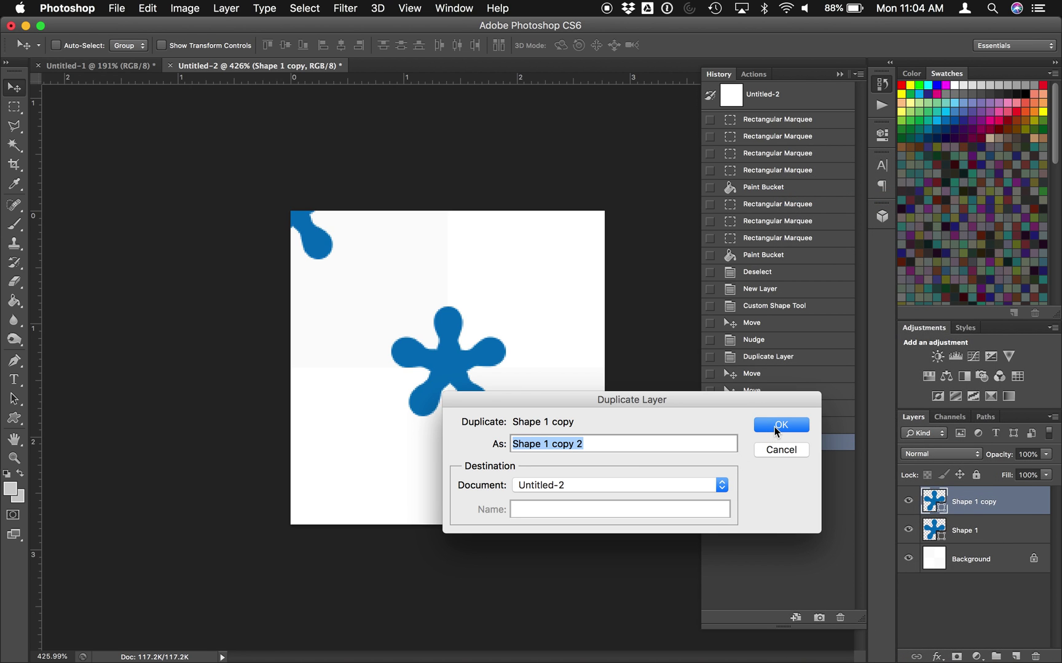
click(774, 427)
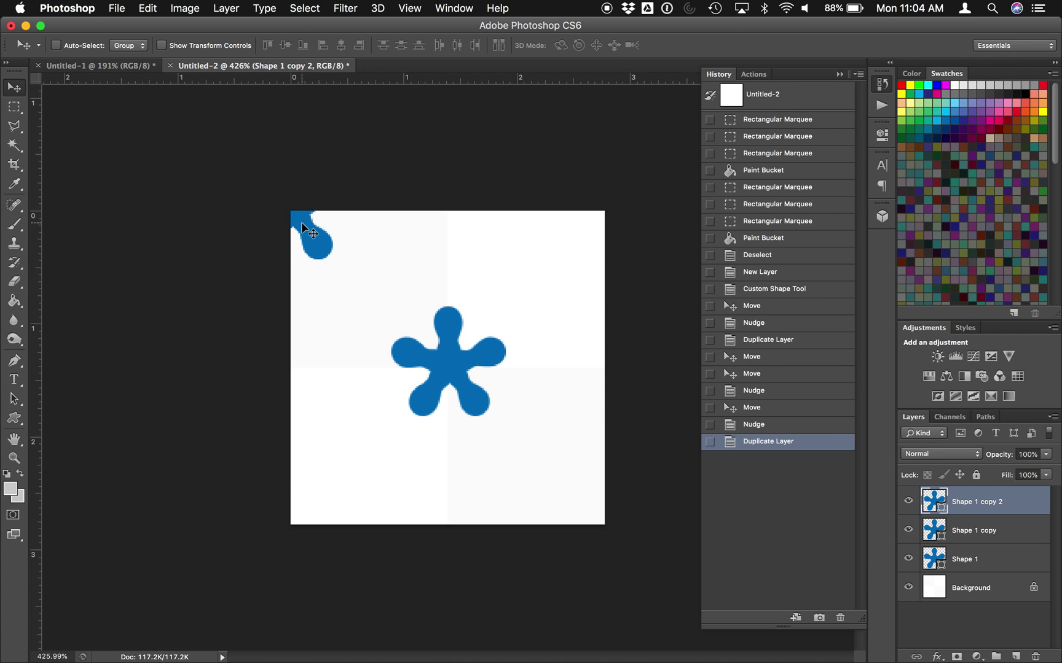
Nudge the Shape 1 copy 2 blob right into the tile's top-right corner
key(Right)
key(Right)
key(Right)
key(Right)
key(Right)
key(Right)
key(Right)
key(Right)
key(Right)
key(Right)
key(Right)
key(Right)
key(Right)
key(Right)
key(Right)
key(Right)
key(Right)
key(Right)
key(Right)
key(Right)
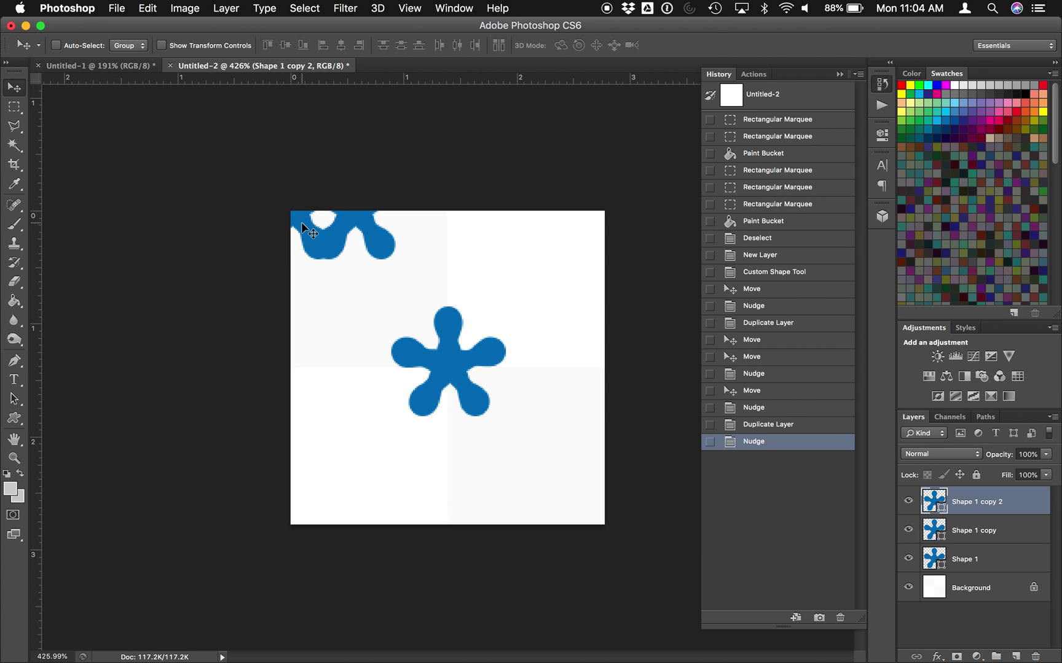
key(Right)
key(Right)
key(Right)
key(Right)
key(Right)
key(Right)
key(Right)
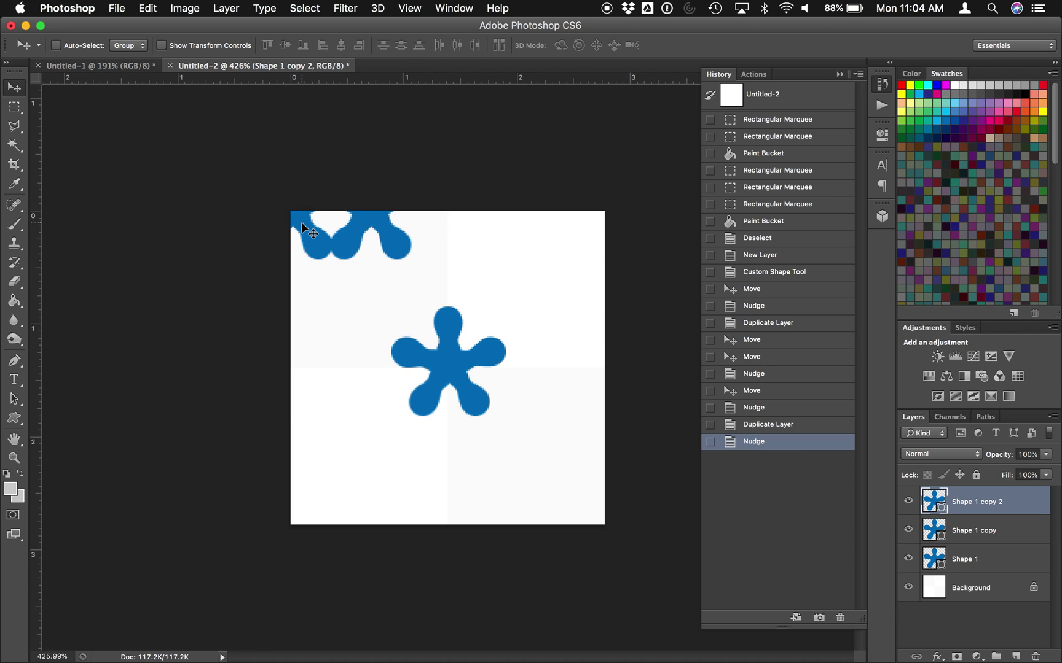
key(Right)
key(Right)
key(Right)
key(Right)
key(Right)
key(Right)
key(Right)
key(Right)
key(Right)
key(Right)
key(Right)
key(Right)
key(Right)
key(Right)
key(Right)
key(Right)
key(Right)
key(Right)
key(Right)
key(Right)
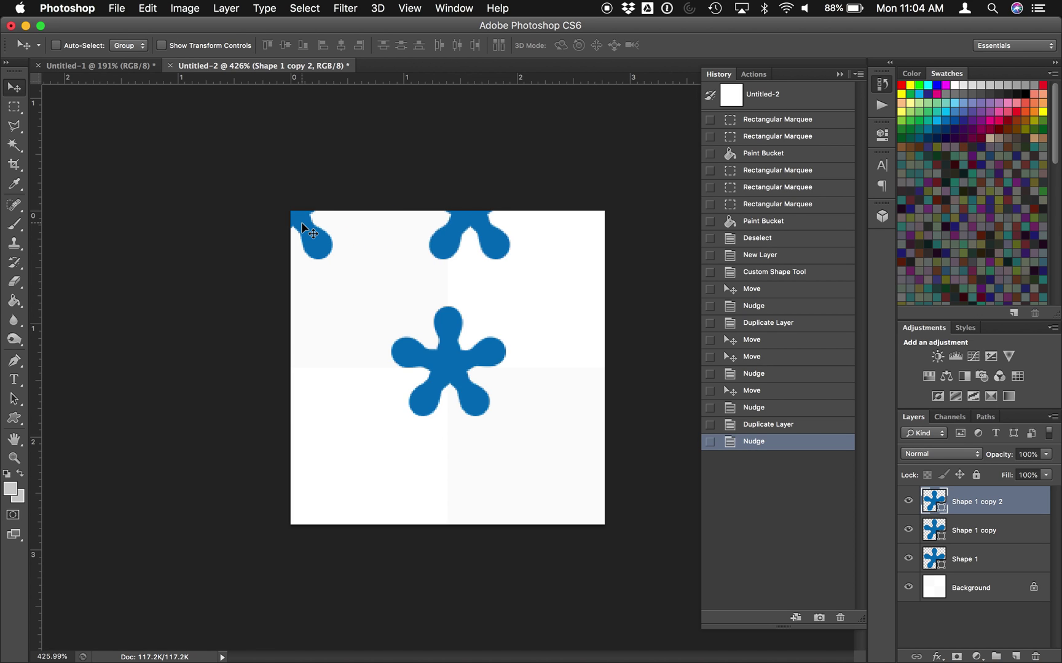
key(Right)
key(Right)
key(Right)
key(Right)
key(Right)
key(Right)
key(Right)
key(Right)
key(Right)
key(Right)
key(Right)
key(Right)
key(Right)
key(Right)
key(Right)
key(Right)
key(Right)
key(Right)
key(Right)
key(Right)
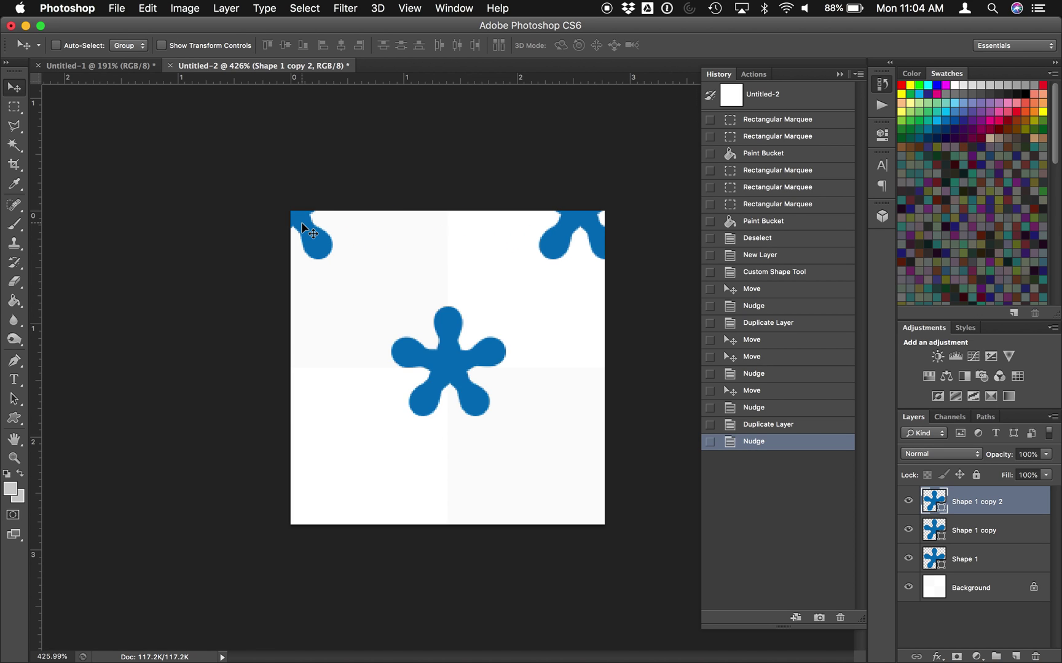
key(Right)
key(Right)
key(Right)
key(Right)
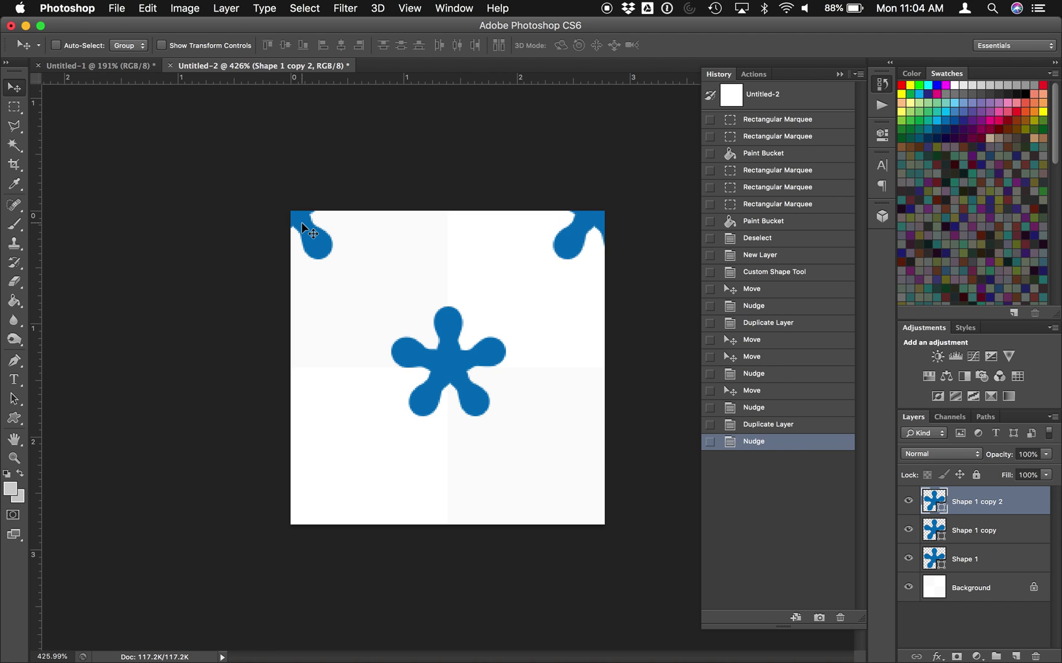
key(Right)
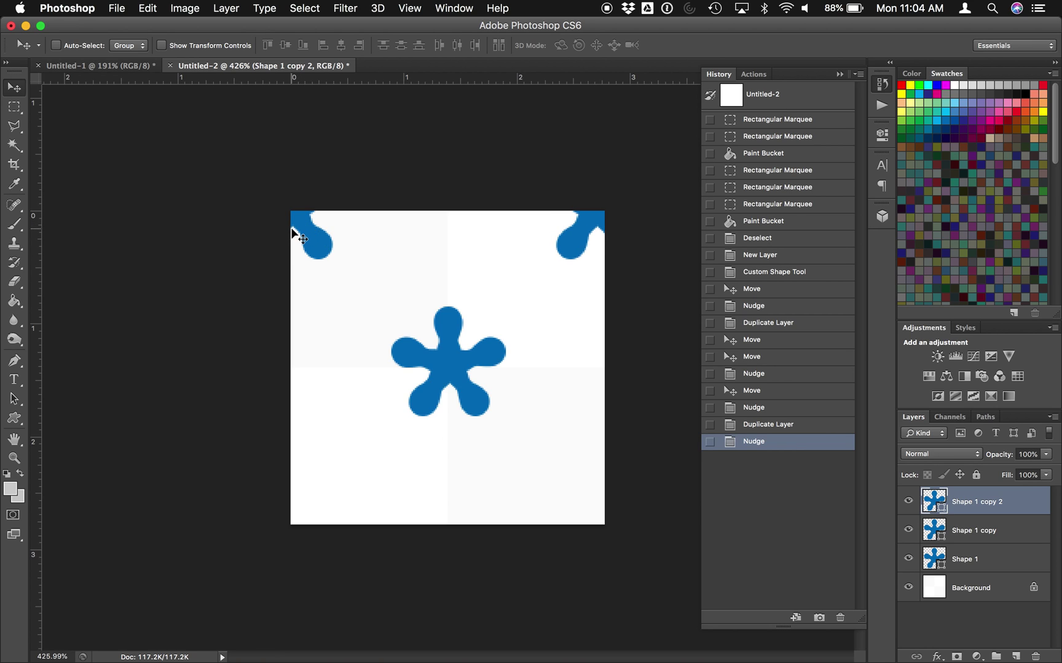
key(Right)
key(Right)
key(Right)
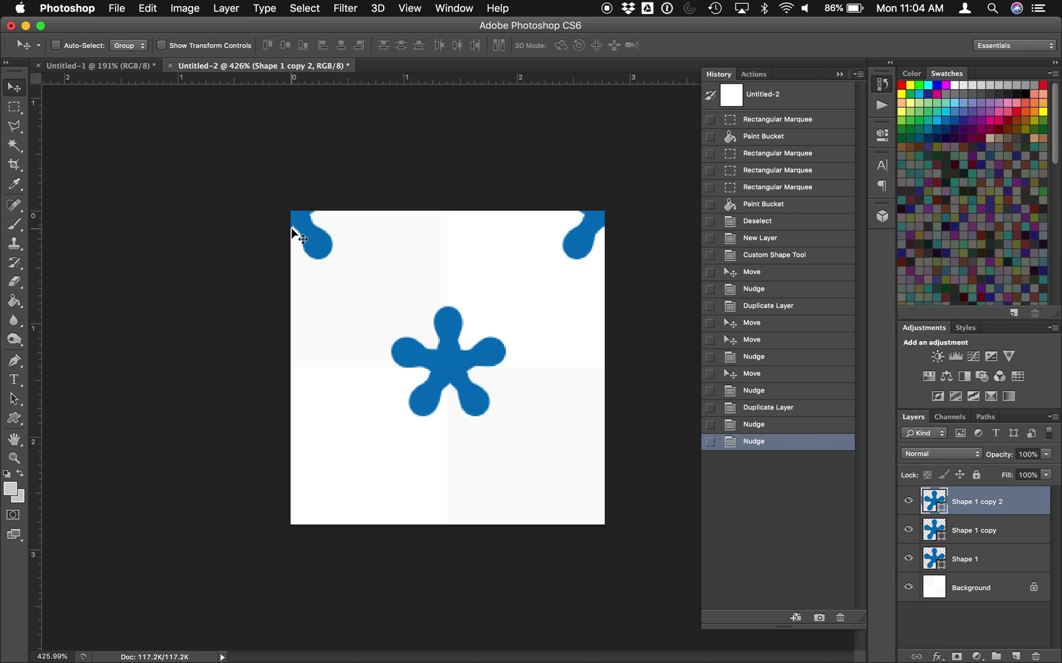
key(Right)
shift+click(995, 531)
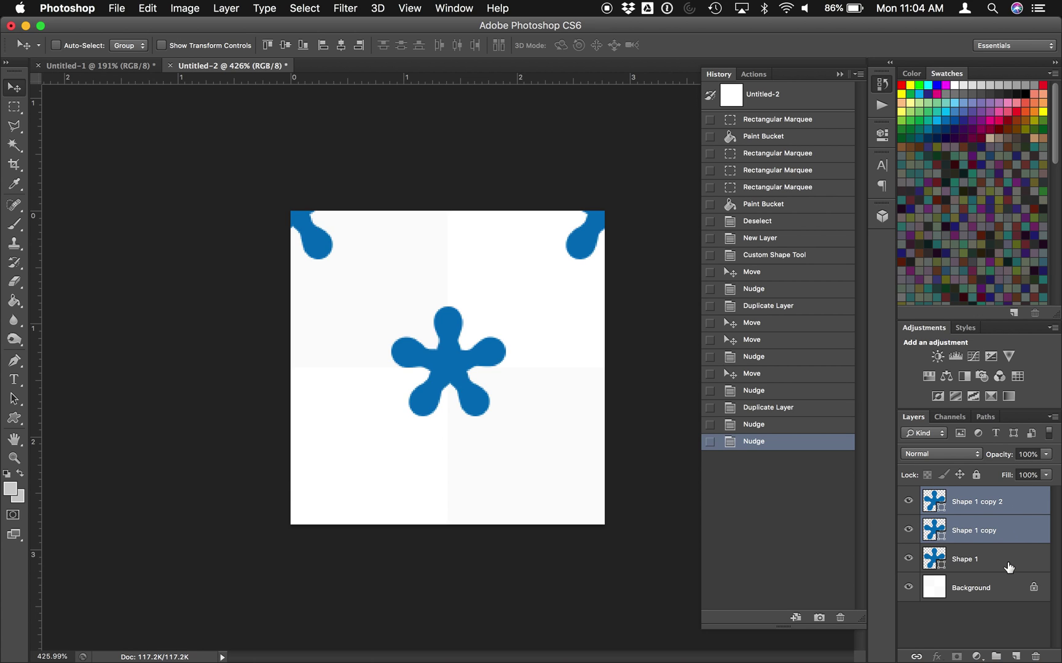
Duplicate Shape 1 copy and Shape 1 copy 2 together as copy 3 and copy 4
click(1007, 564)
click(1005, 510)
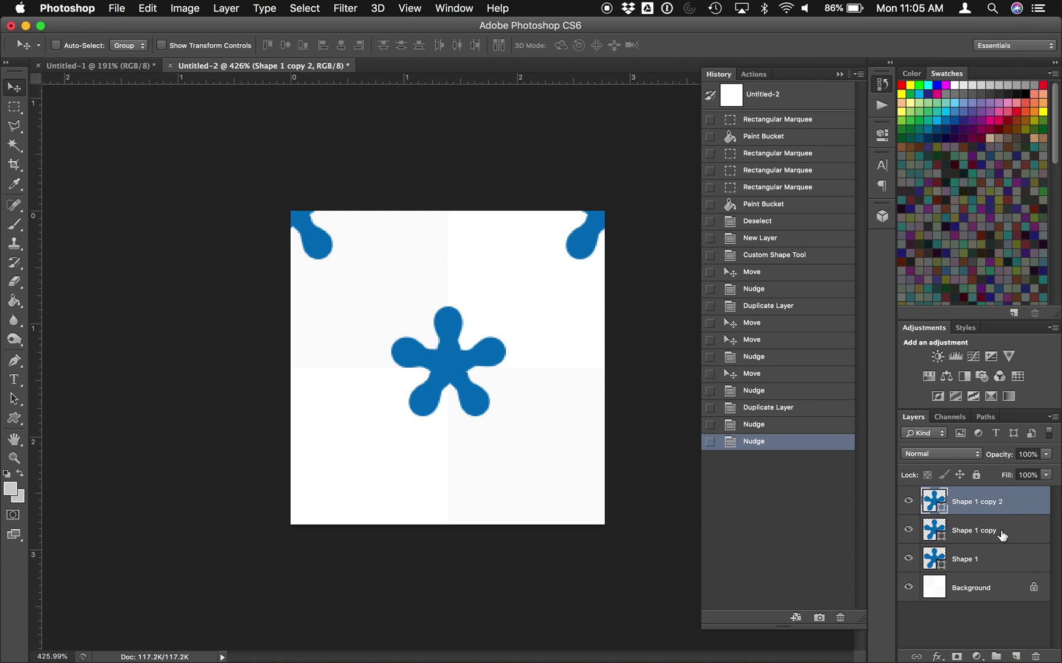
shift+click(1002, 533)
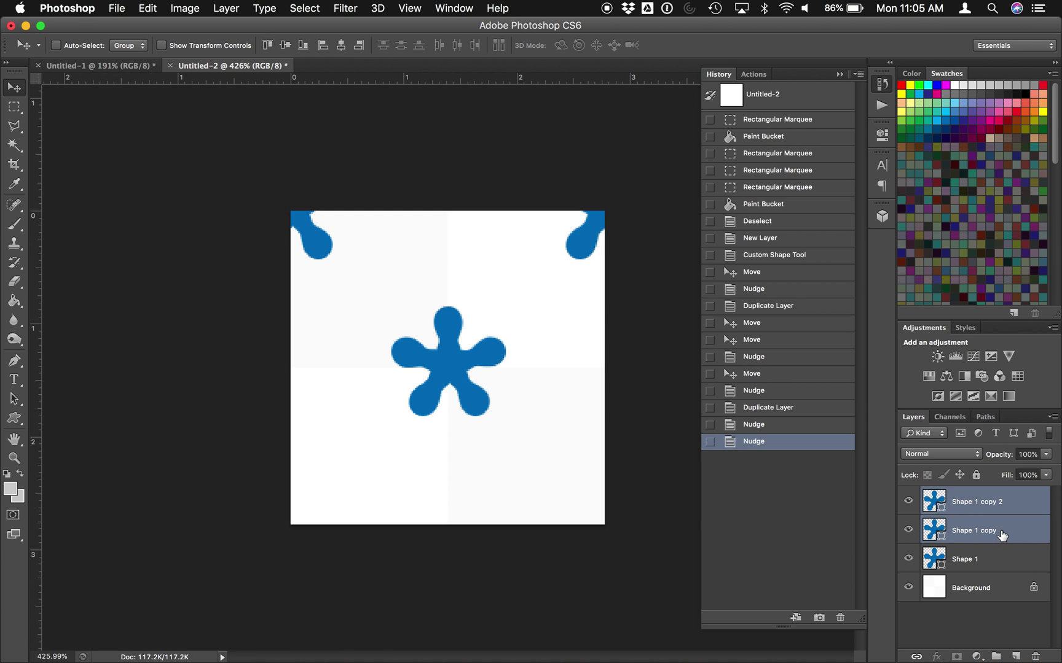
right_click(1002, 532)
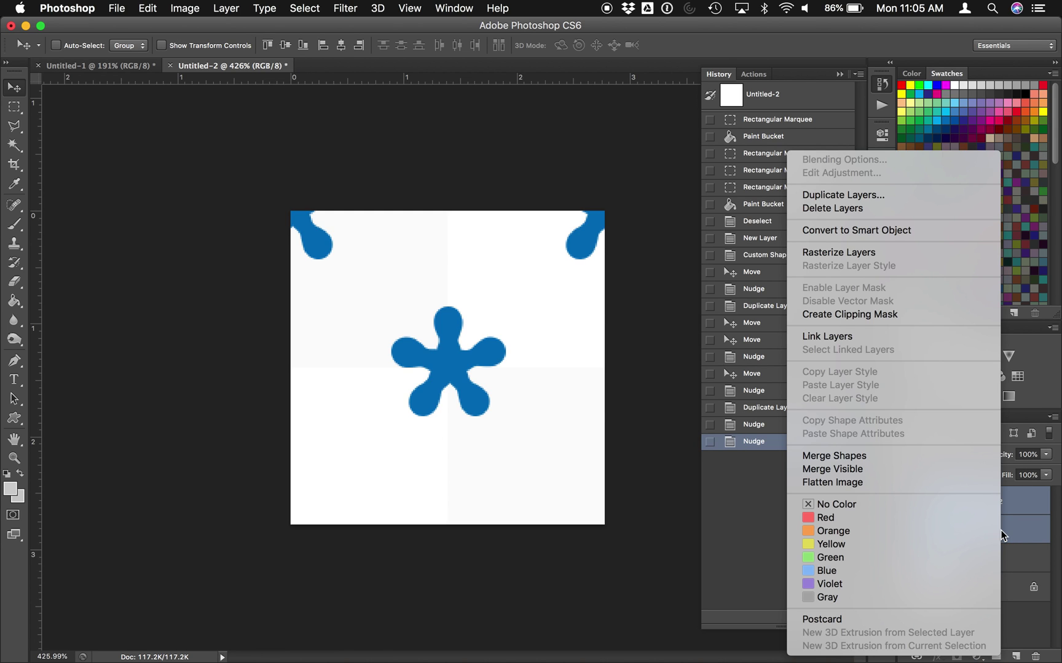
click(842, 195)
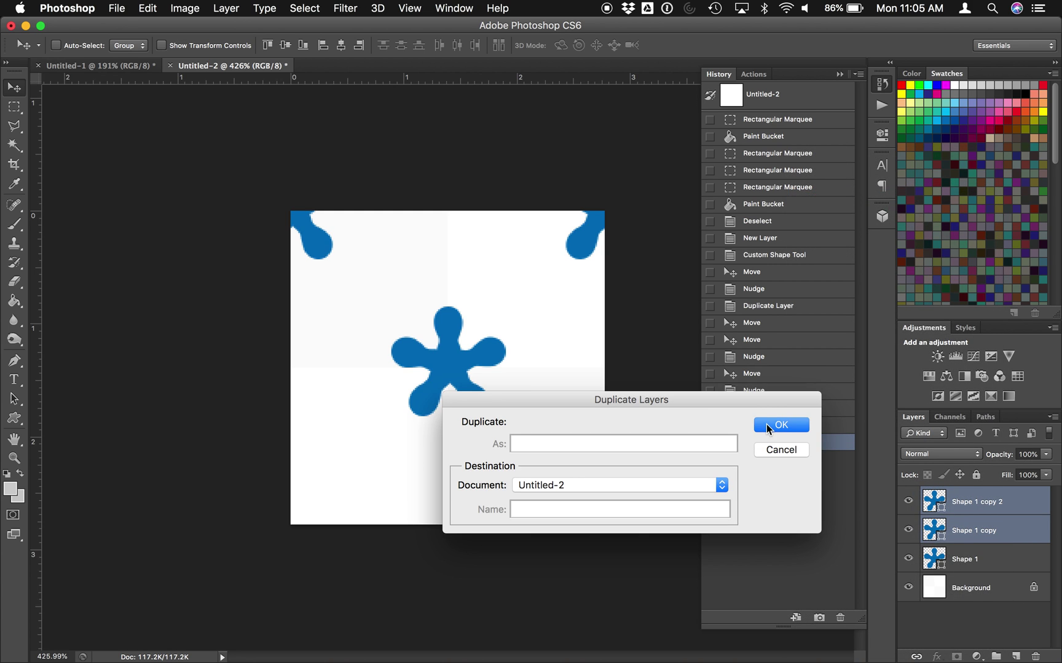
click(767, 425)
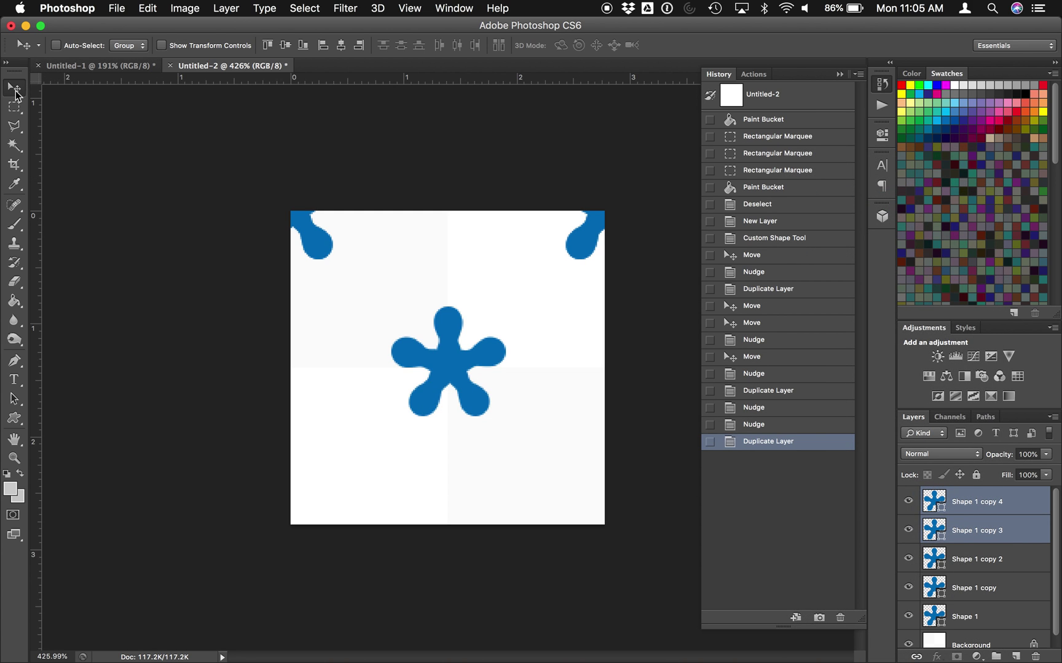
Drag the duplicated blobs down and nudge them into the tile's bottom corners
click(412, 184)
drag(413, 185, 414, 500)
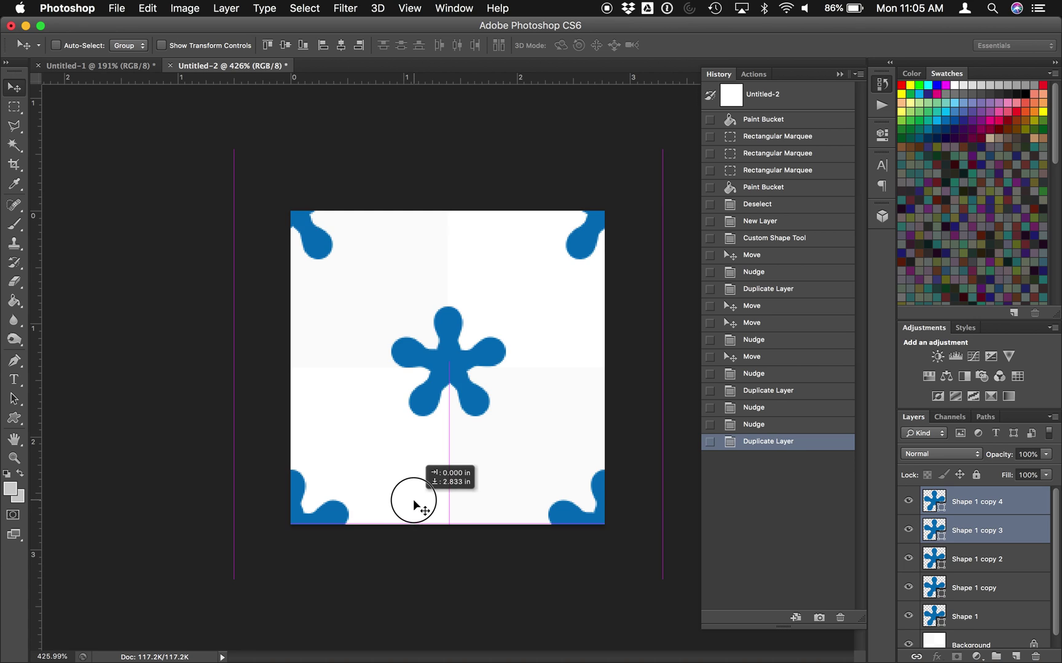
drag(413, 499, 416, 489)
key(Down)
key(Down)
key(Down)
key(Down)
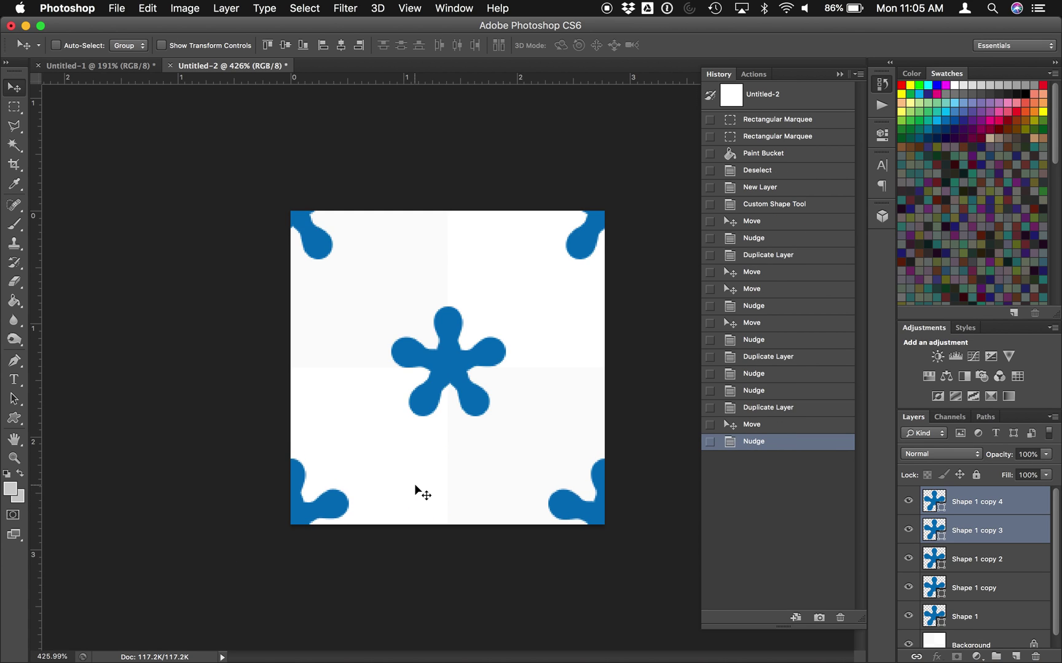
key(Down)
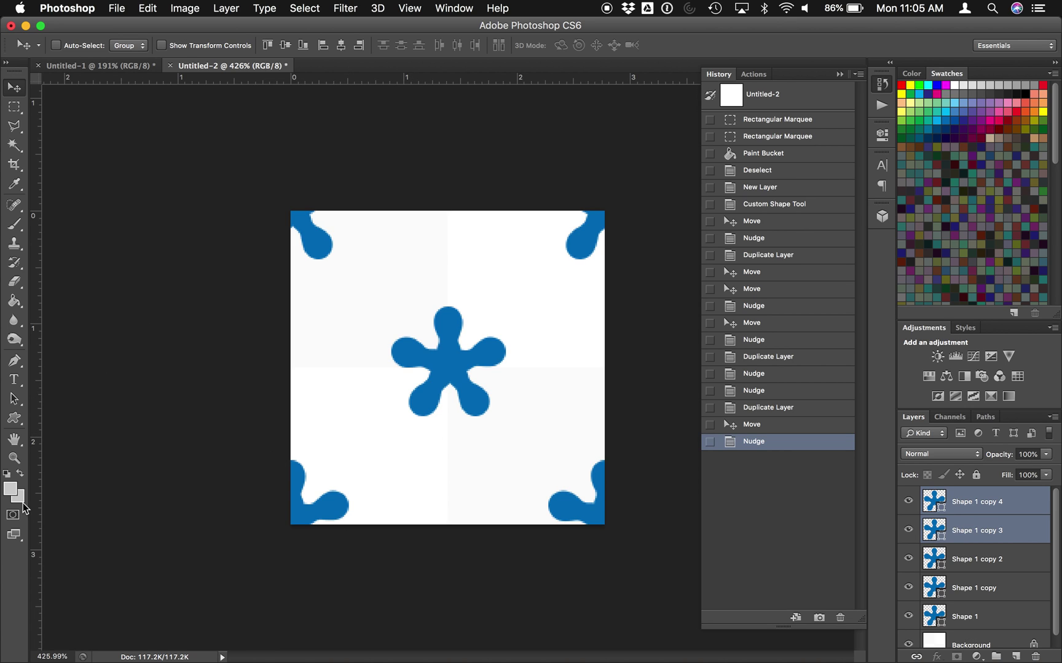
Zoom in and fine-tune the two bottom blobs' vertical position with arrow nudges
click(15, 459)
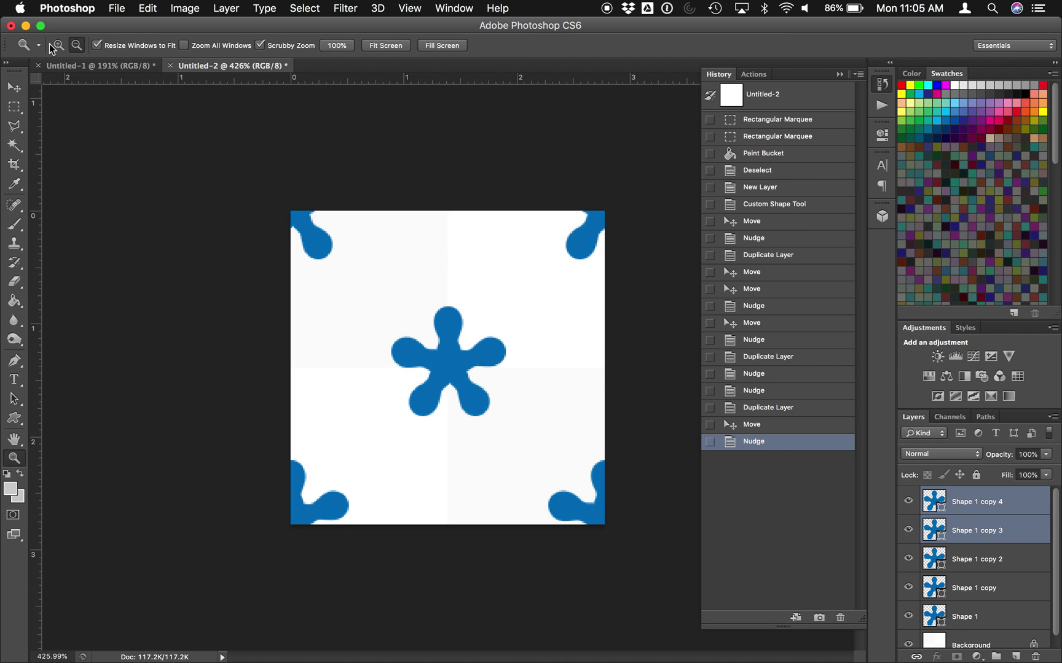
drag(399, 581, 433, 600)
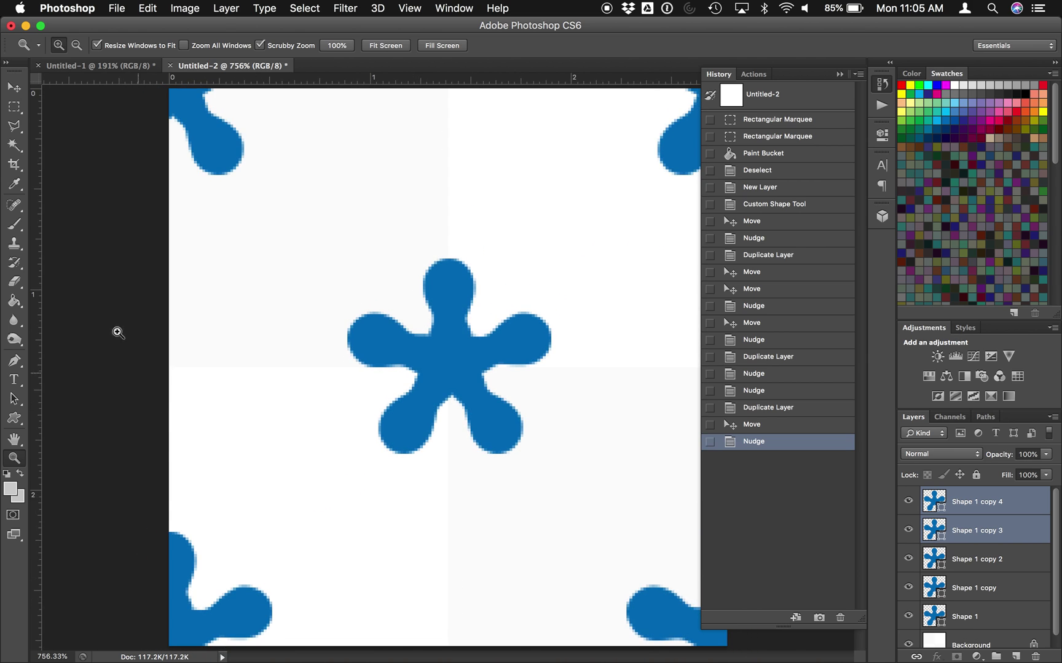
click(15, 88)
key(Down)
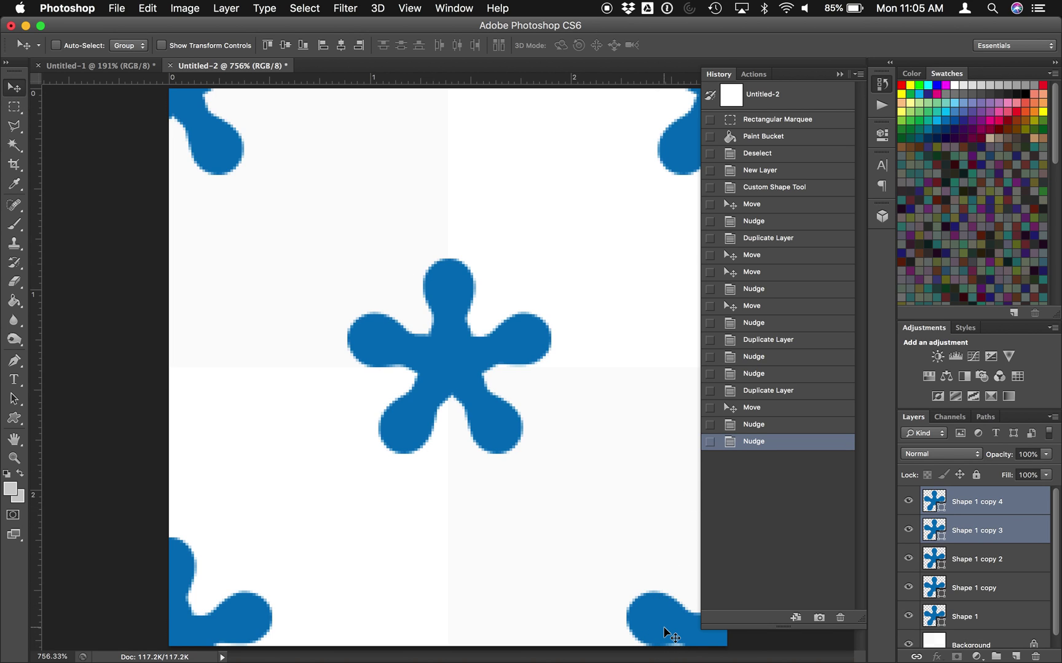
key(Up)
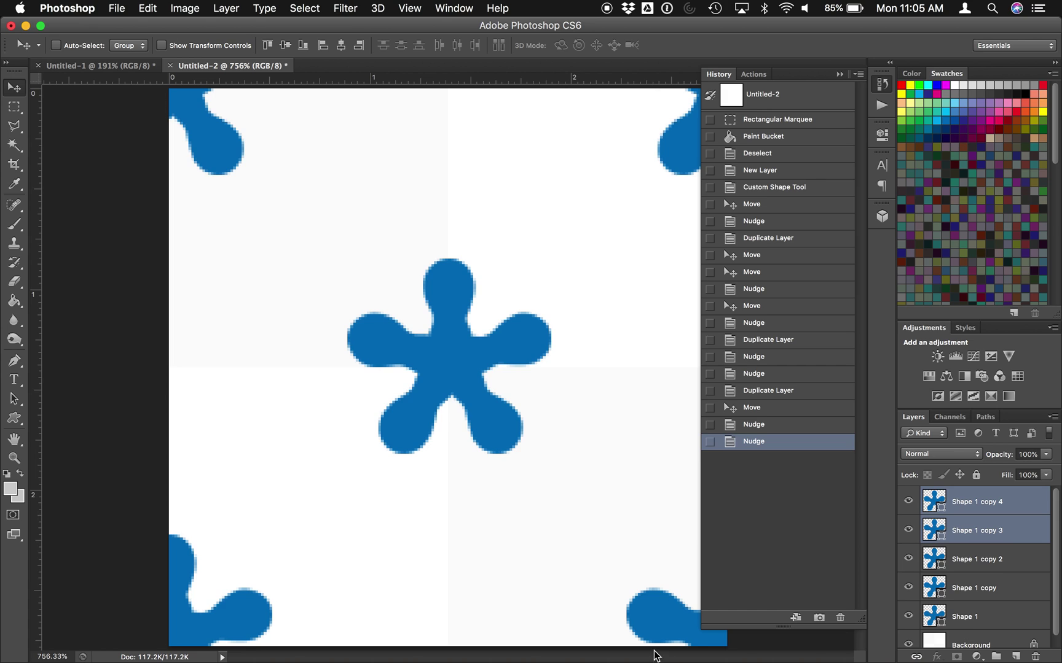
key(Down)
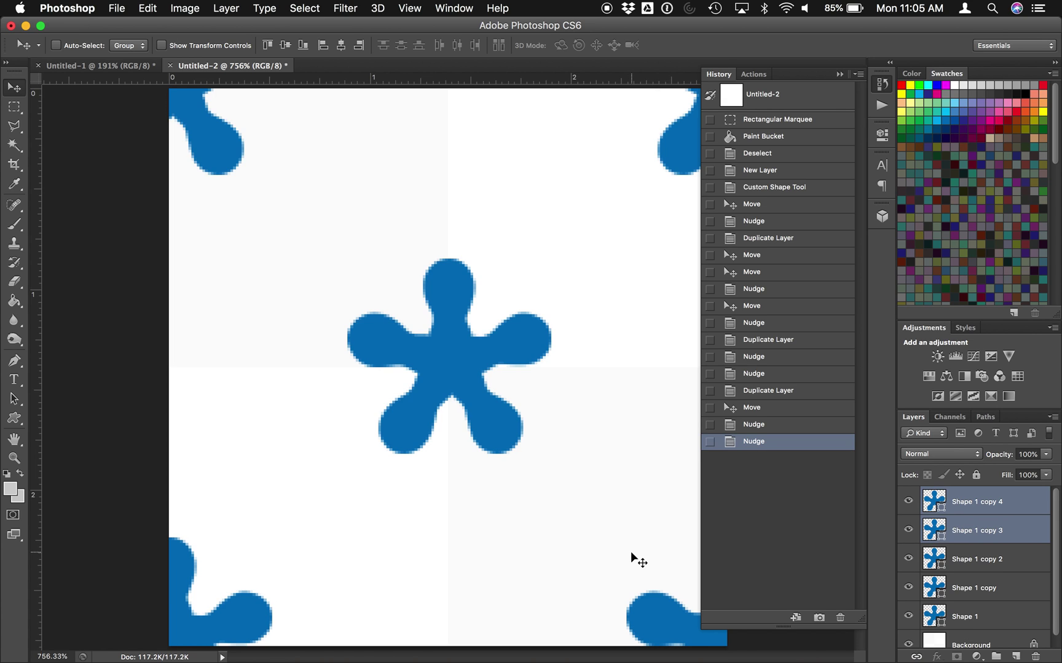
Zoom out to 500% and hide the white Background layer
click(21, 465)
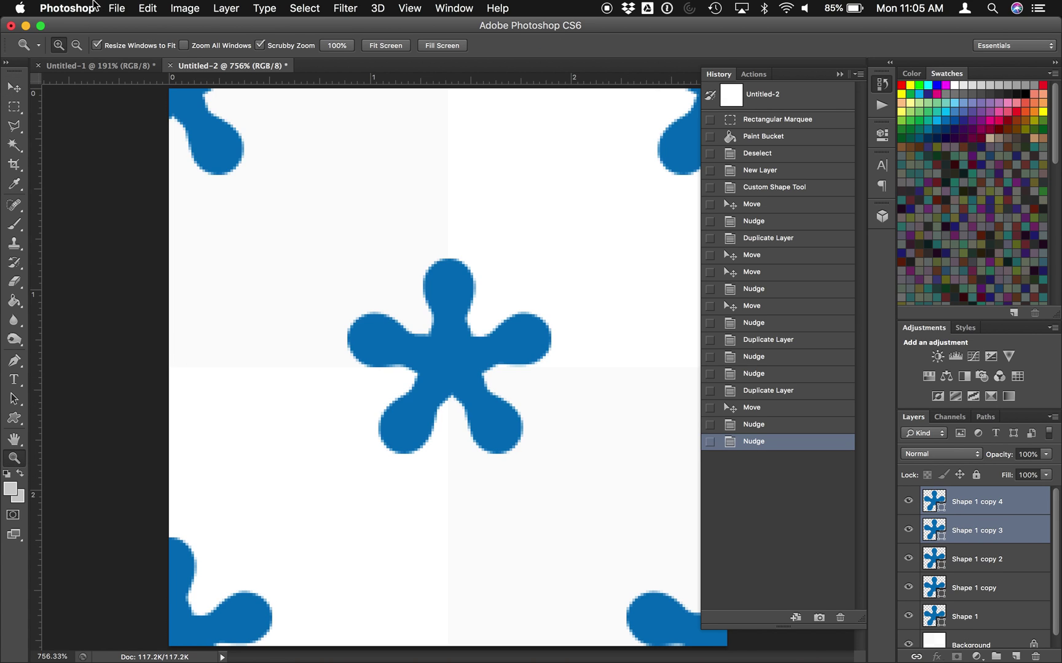
click(531, 420)
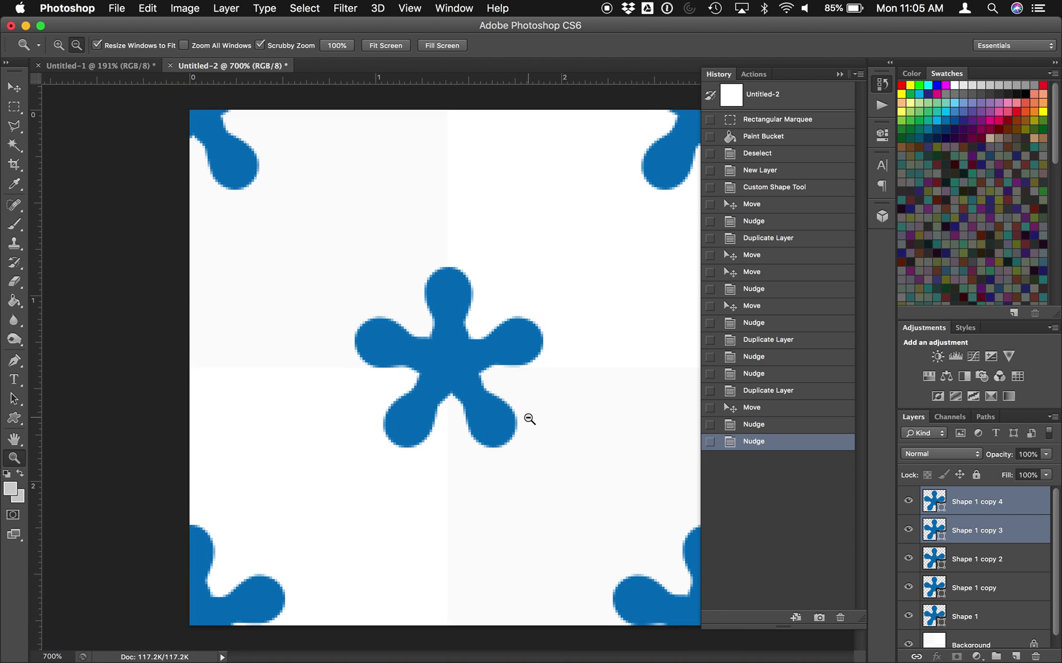
click(529, 420)
scroll(961, 575, down, 1)
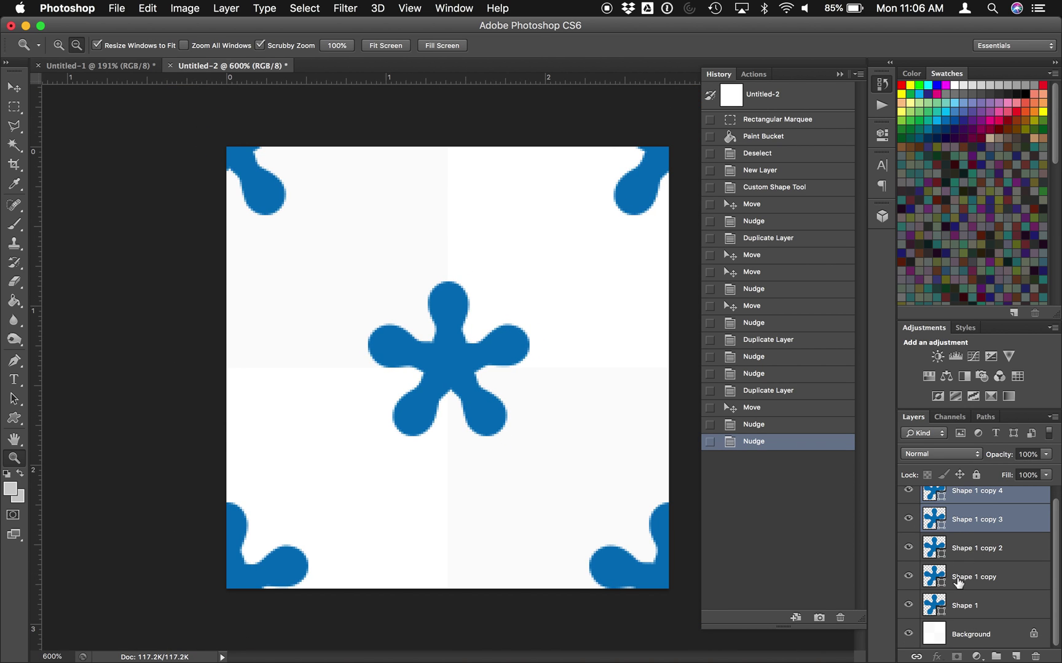
click(908, 633)
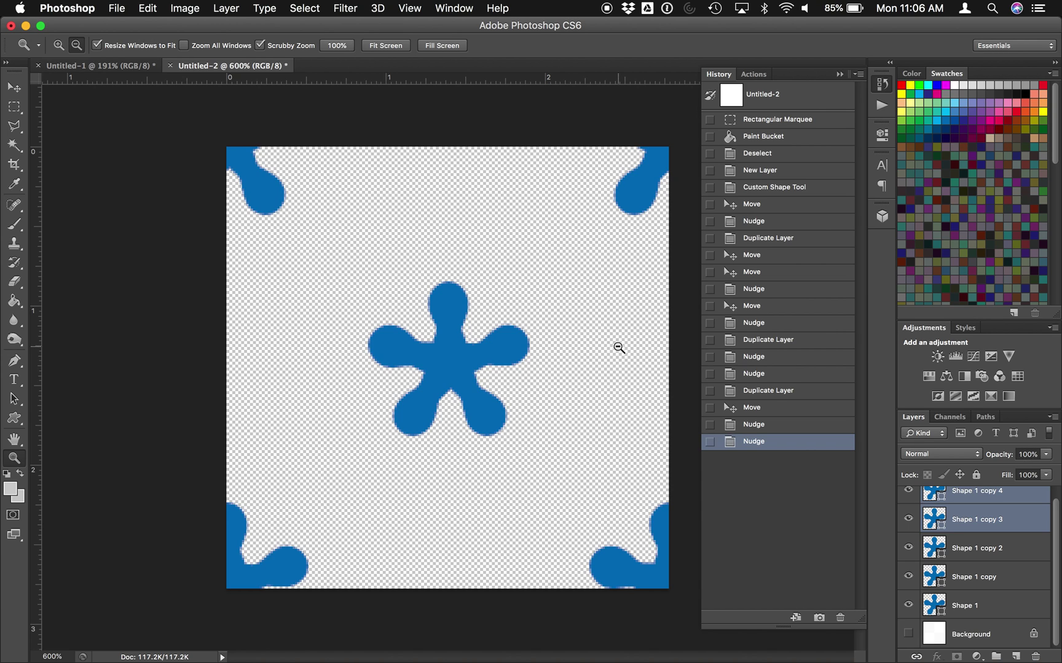
click(547, 315)
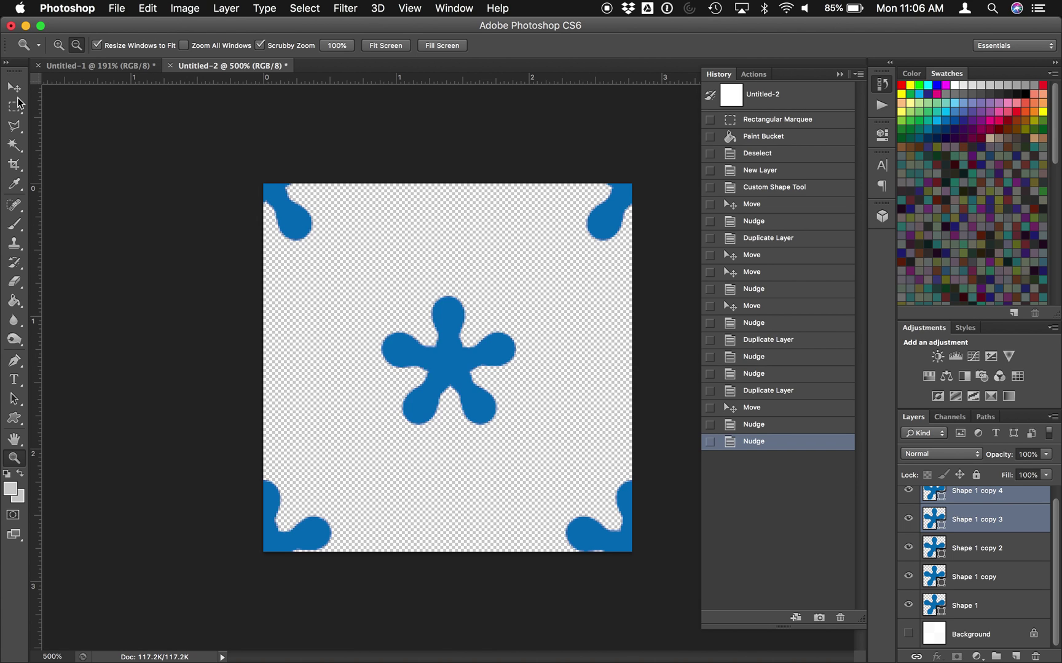
click(17, 105)
Draw trial marquee selections on the tile and deselect them
drag(337, 205, 469, 331)
click(294, 144)
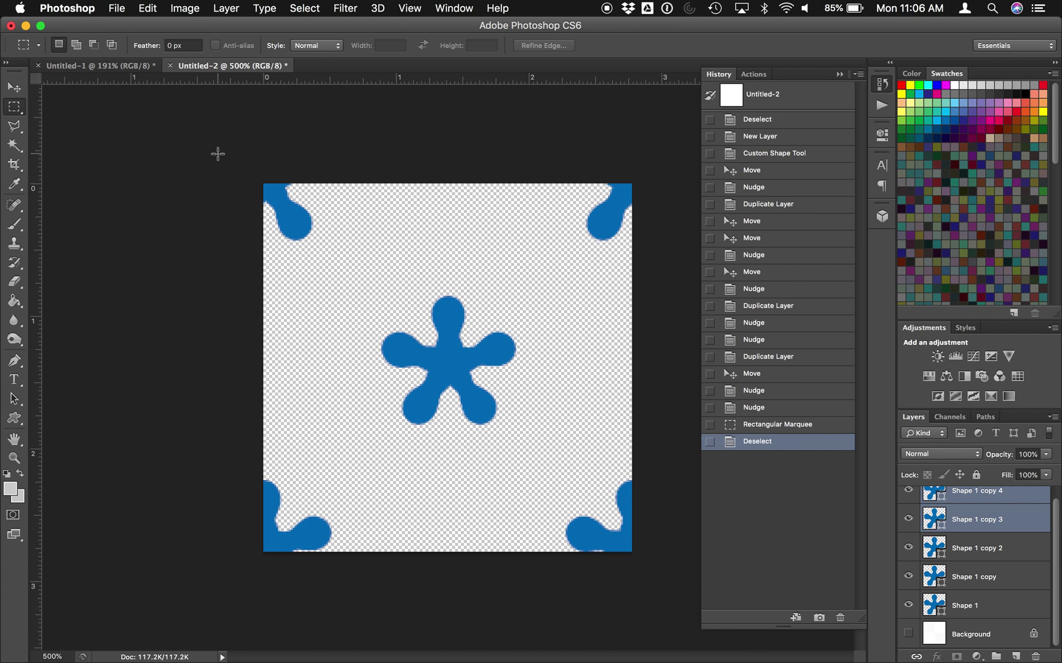
drag(245, 168, 454, 371)
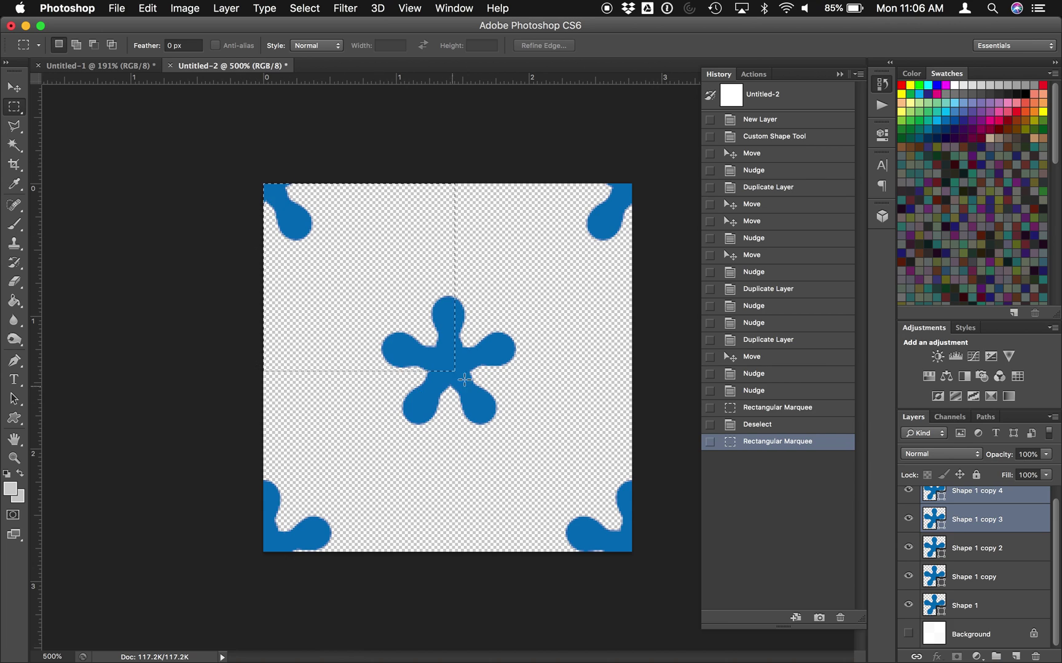
click(249, 145)
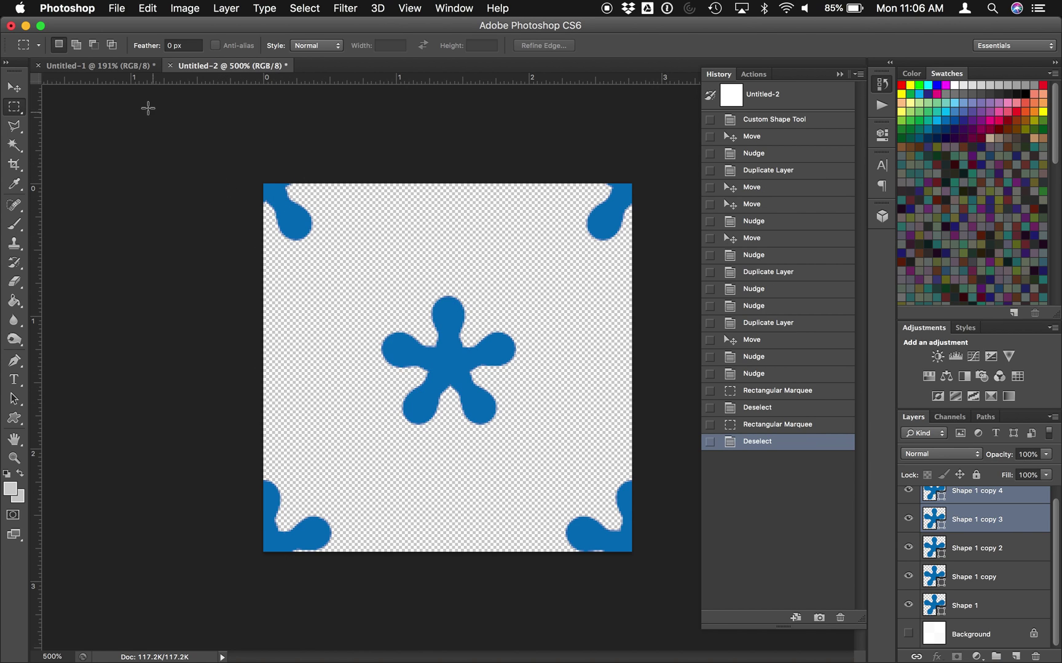
Define the tile as a new pattern named 'blue blobby pattern' via Edit > Define Pattern
click(157, 6)
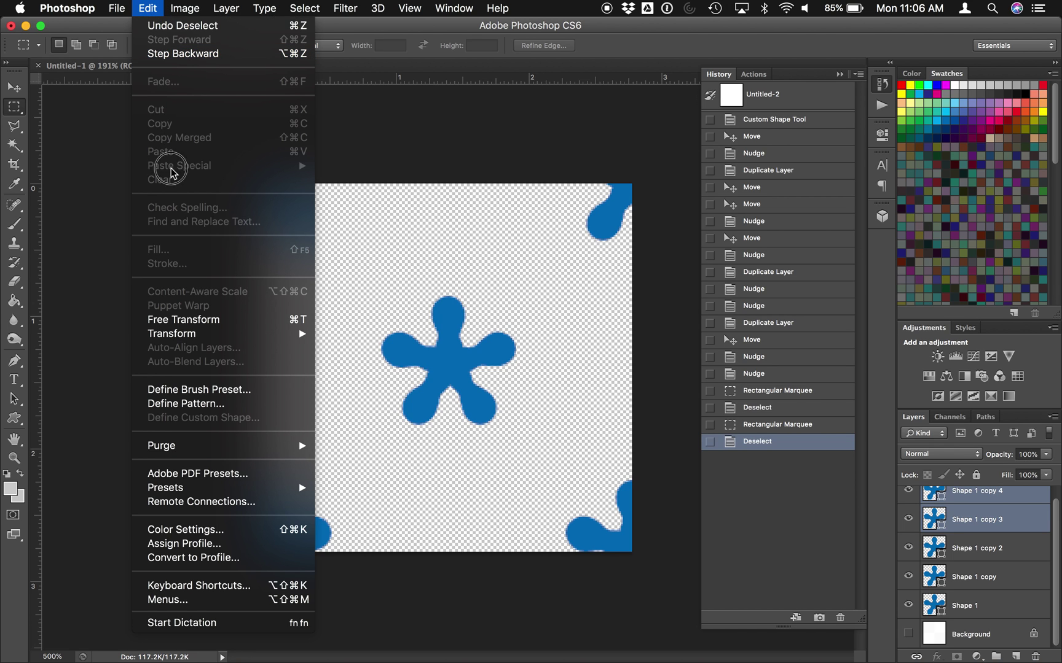
click(187, 403)
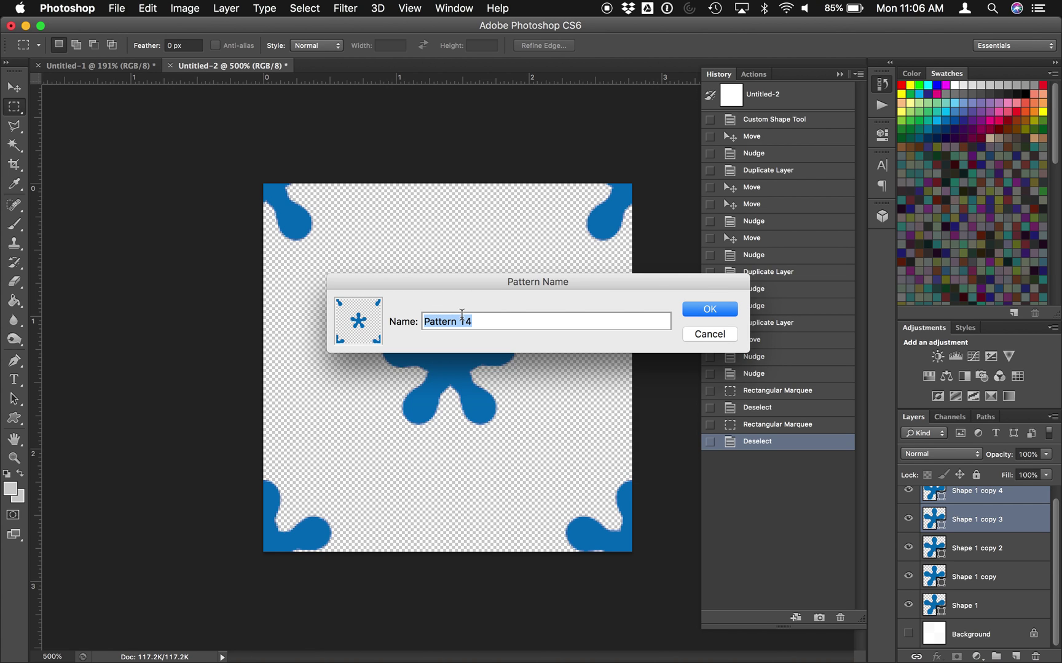
text(blue blobby pater)
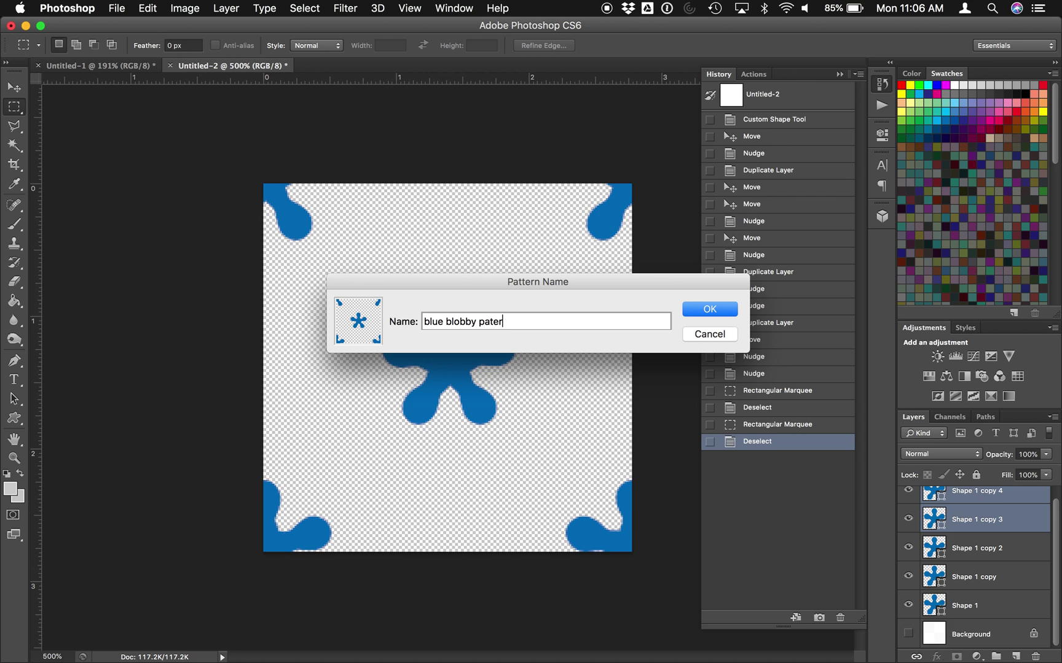
key(BackSpace)
key(BackSpace)
text(tern)
click(698, 313)
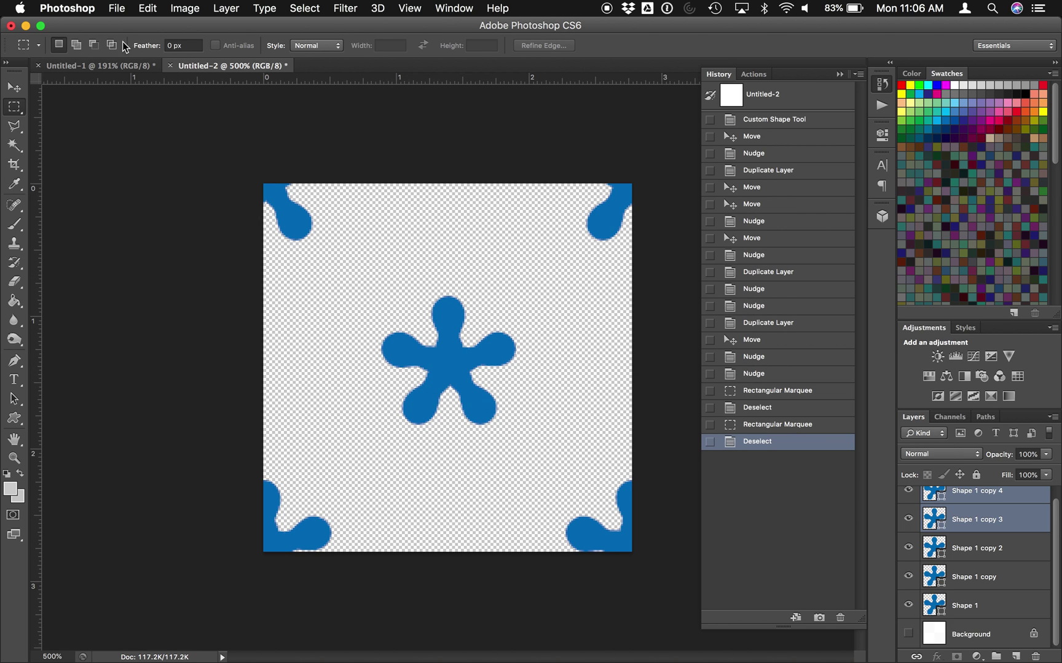
Switch to Untitled-1, close the History panel, and select the Paint Bucket tool
click(97, 65)
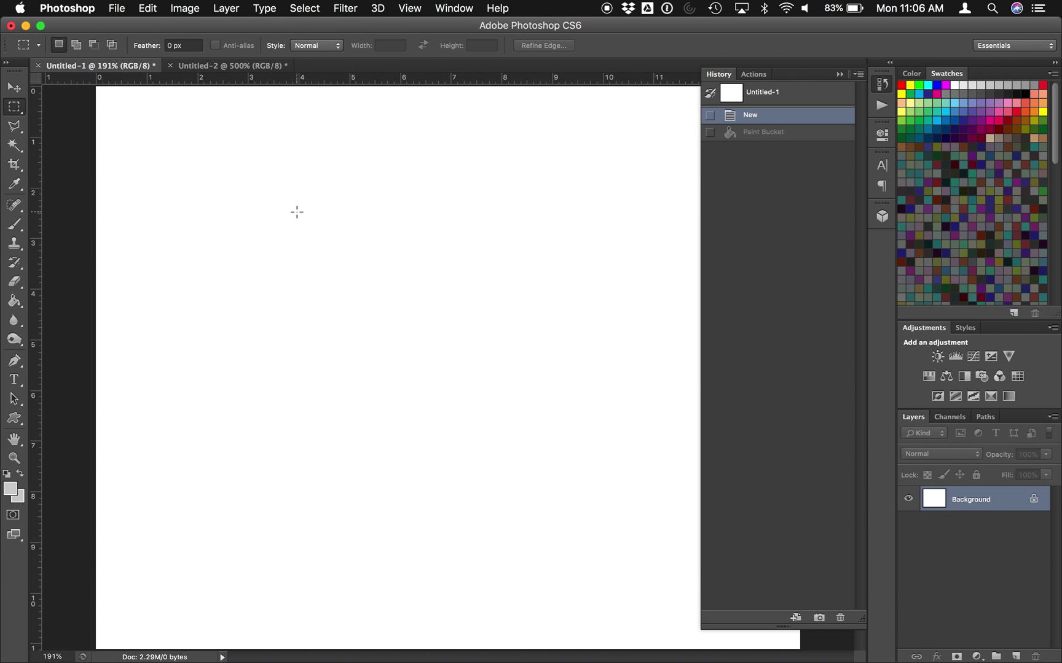
click(885, 84)
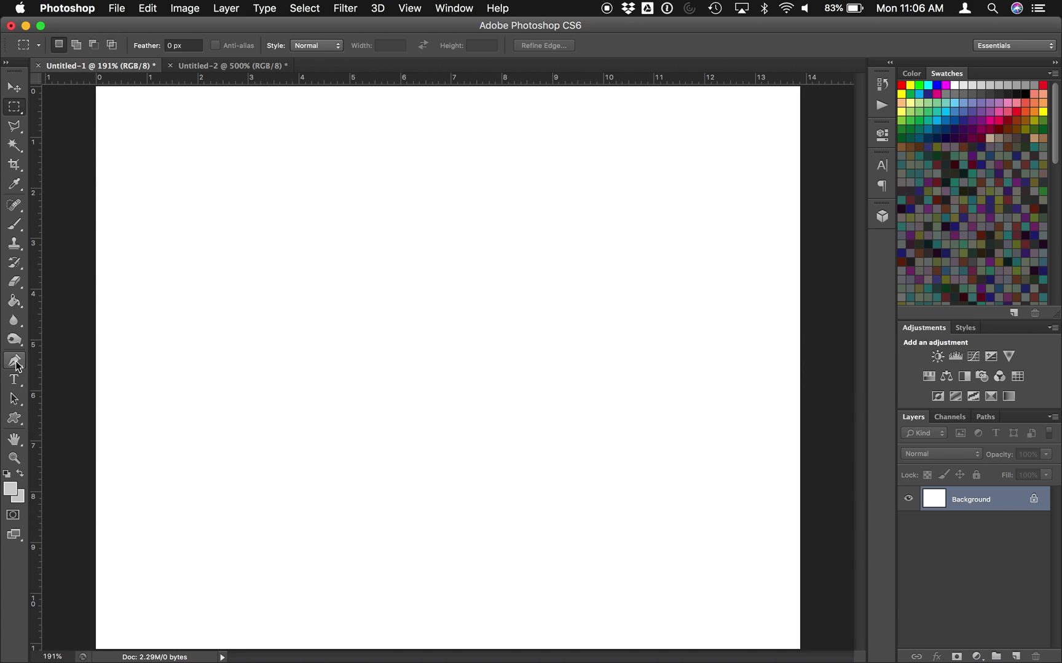
click(14, 301)
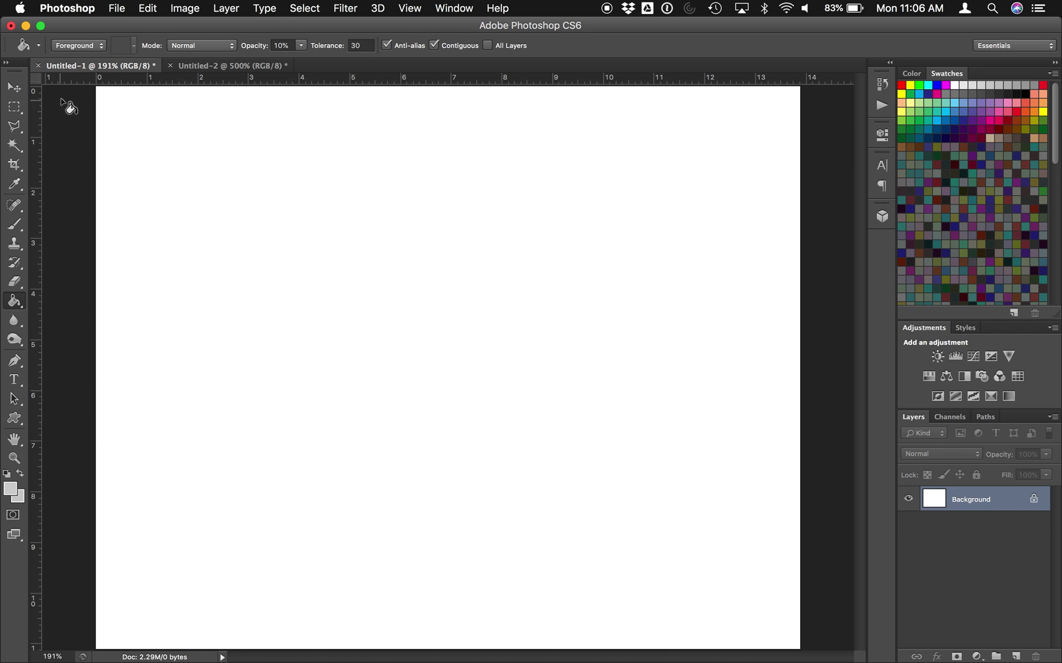
Set the Paint Bucket source to Pattern, pick the blue blob pattern, and fill the canvas
click(76, 47)
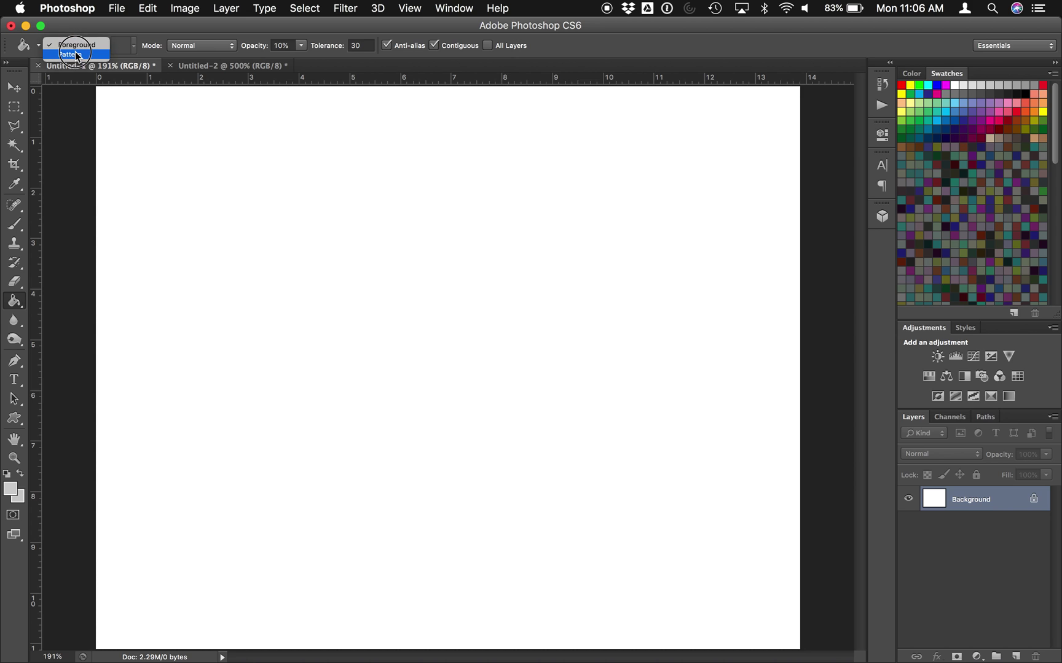
click(75, 54)
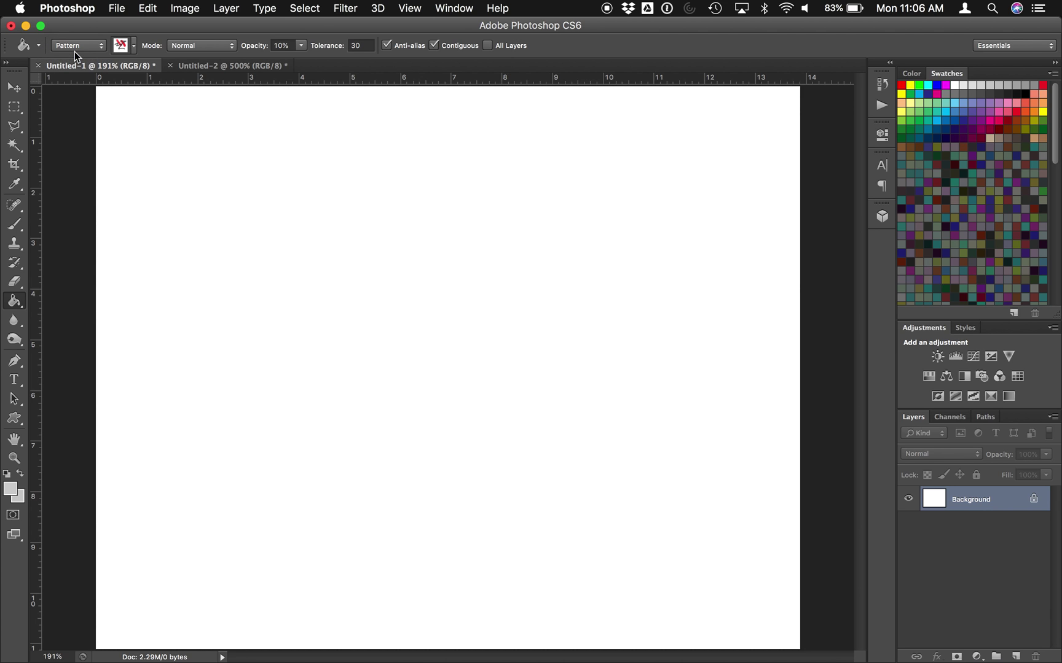
click(131, 45)
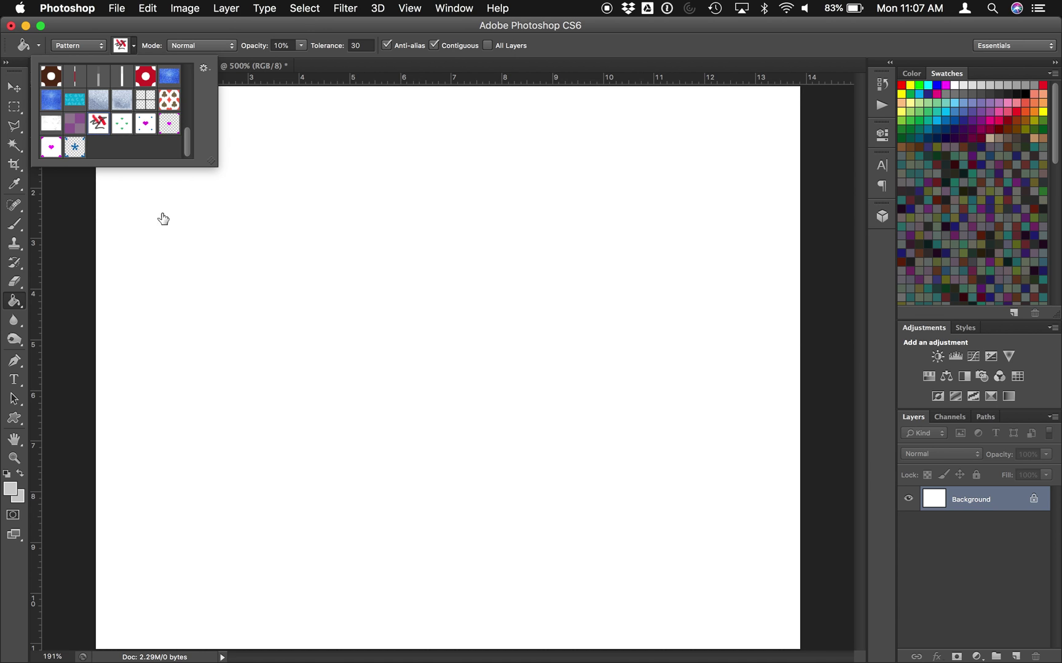
click(75, 152)
click(311, 197)
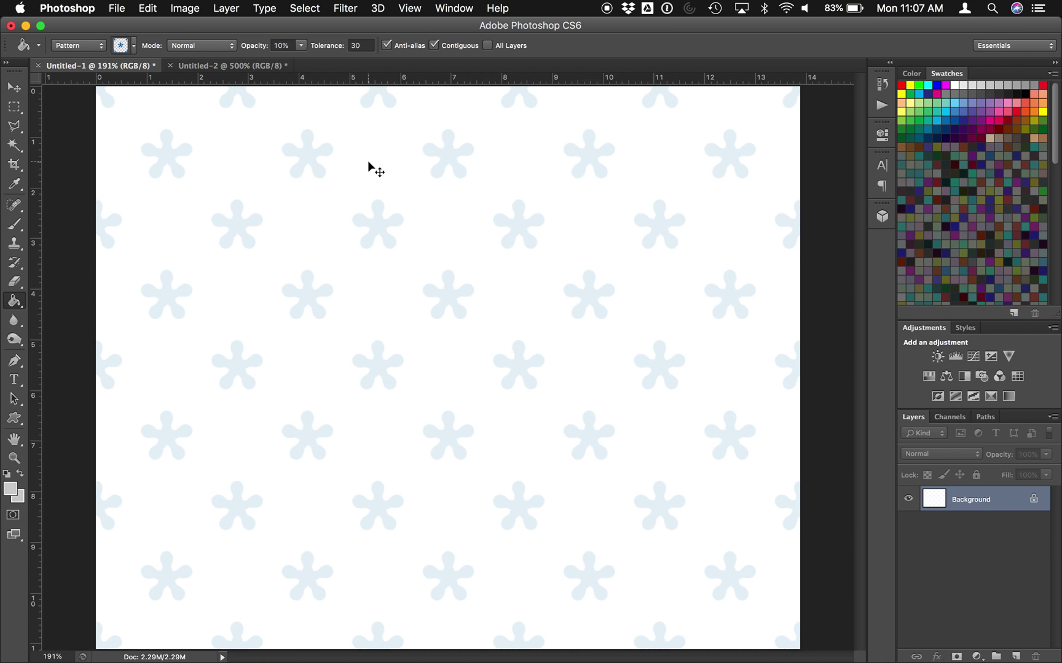
Undo the faint fill and refill the canvas with the pattern at 100% opacity
key(super+z)
click(302, 46)
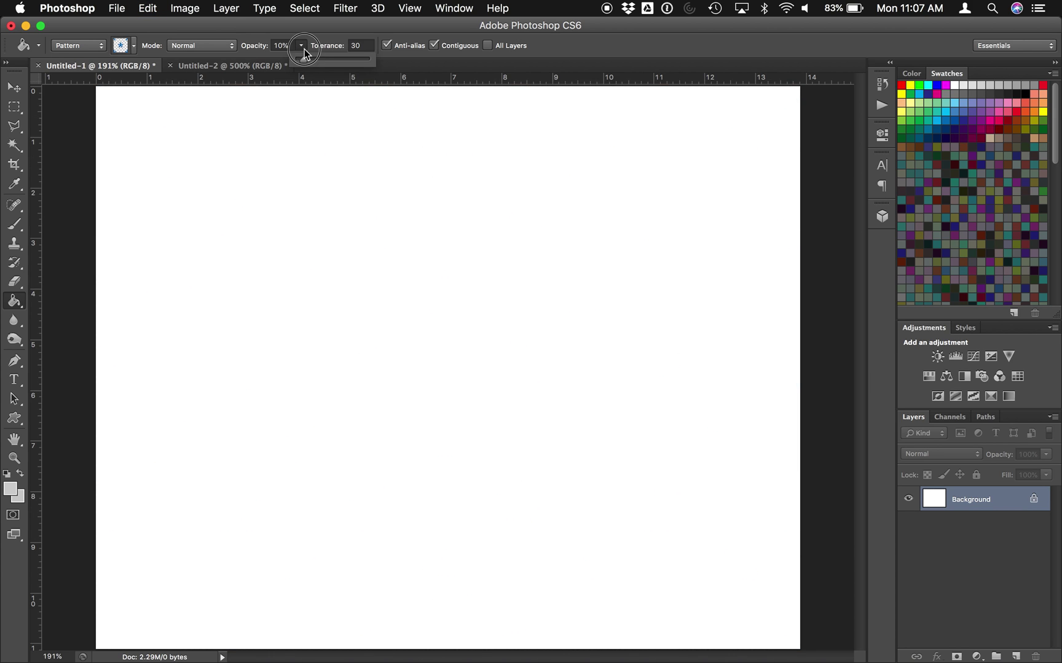
drag(310, 62, 446, 62)
click(260, 309)
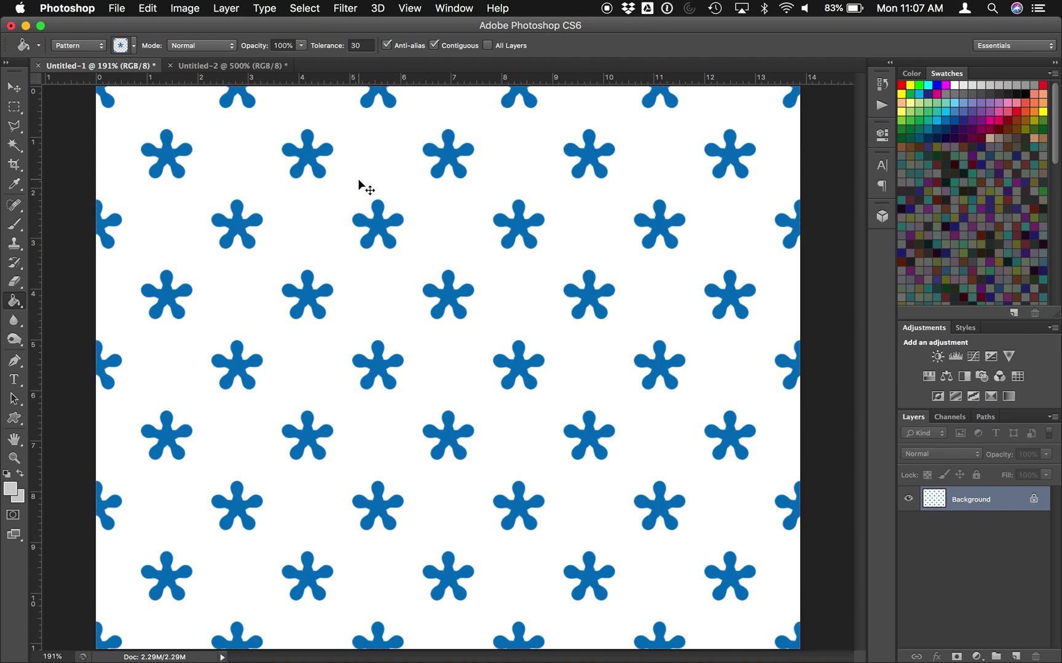
Undo again and refill the canvas with the pattern at 51% opacity
key(super+z)
click(304, 46)
drag(303, 60, 268, 64)
click(256, 264)
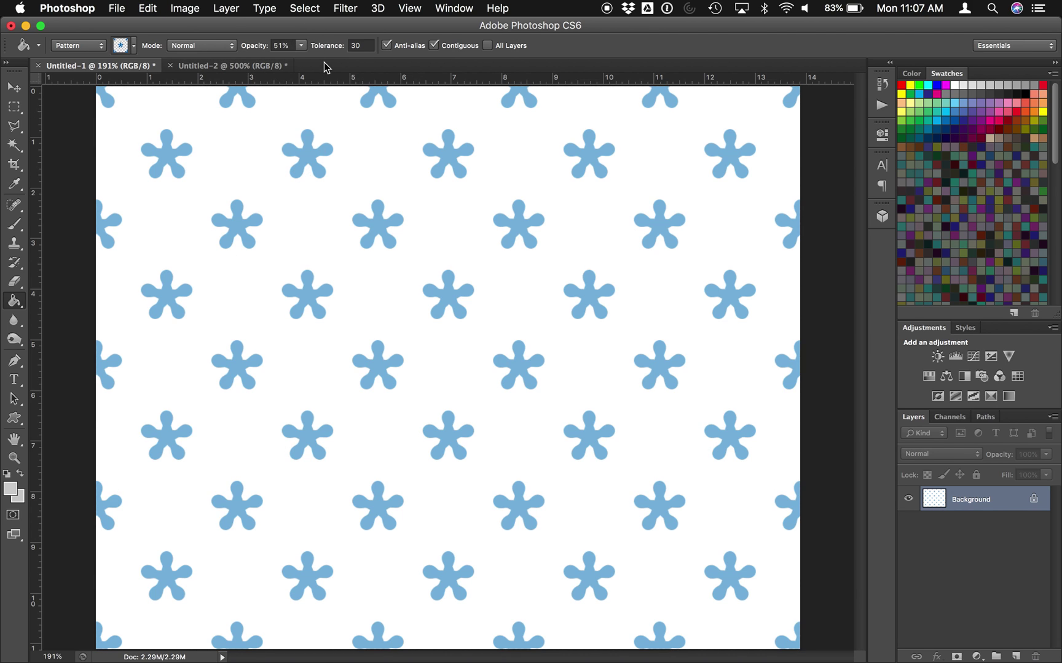